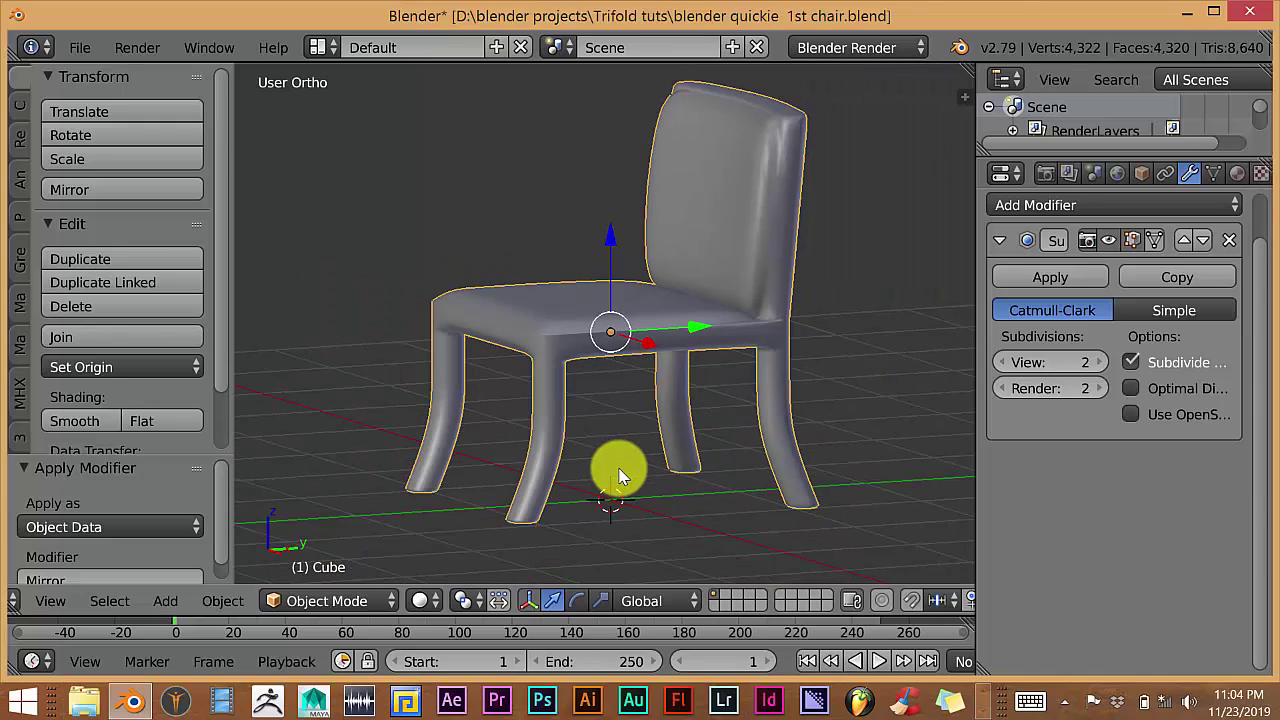
Step: Orbit, pan and zoom around the smoothed chair to inspect it from several angles
middle_drag(618, 475, 783, 480)
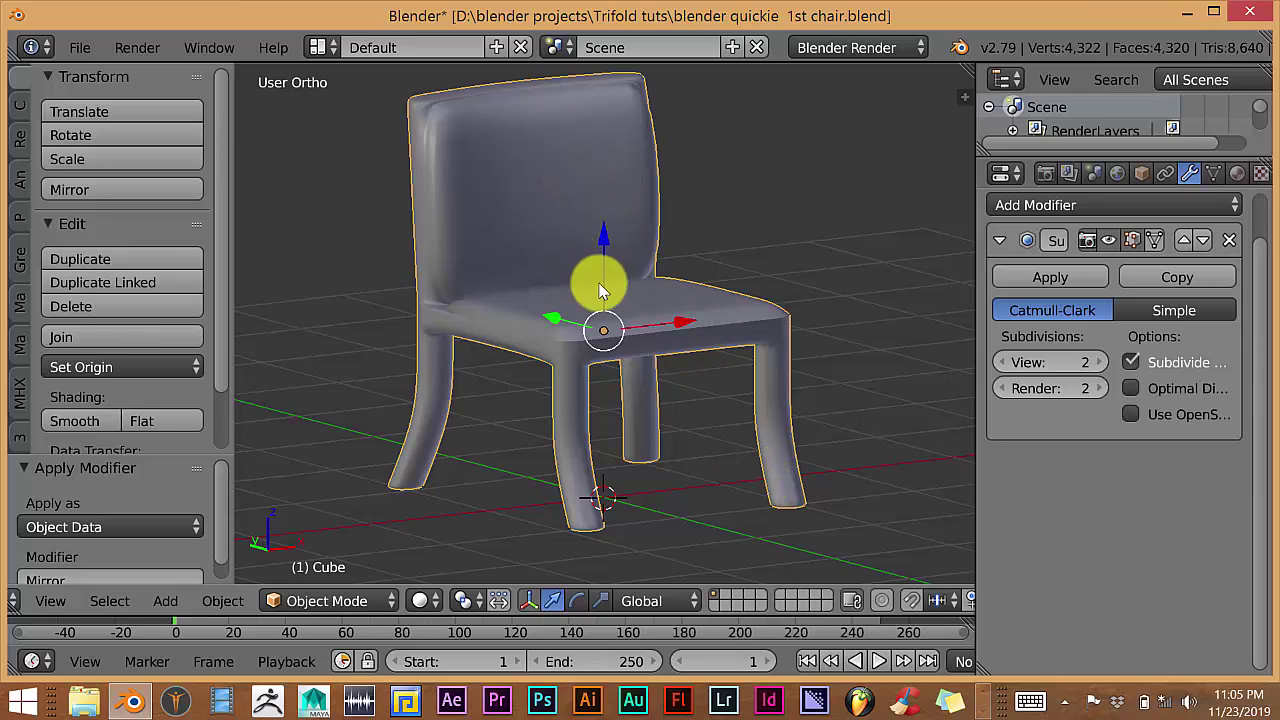
scroll(555, 250, down, 2)
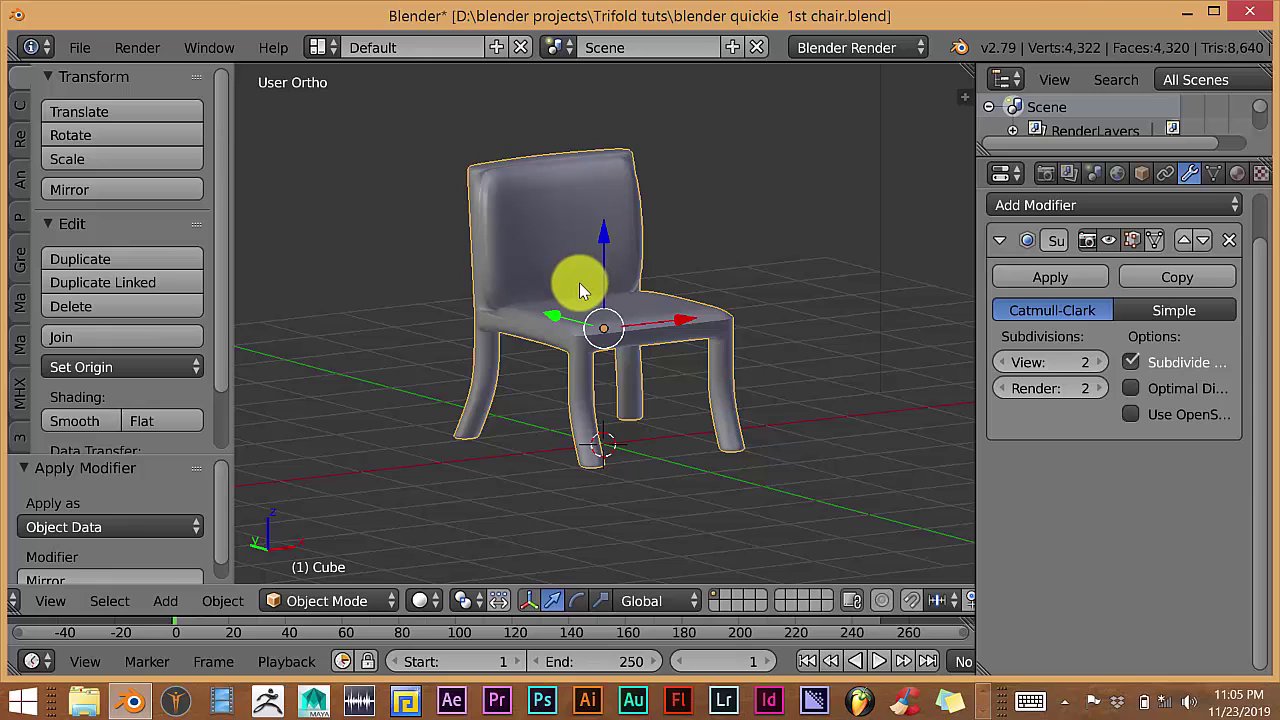
scroll(580, 287, up, 2)
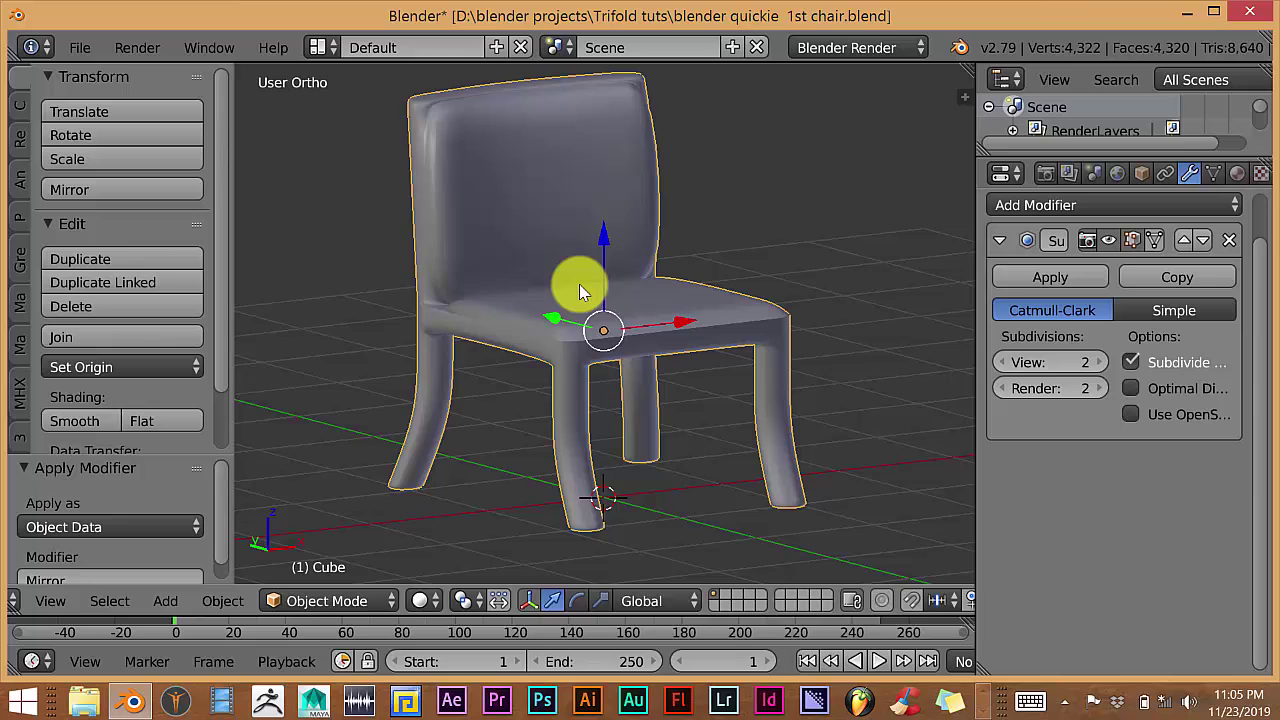
scroll(578, 285, down, 4)
middle_drag(578, 285, 580, 314)
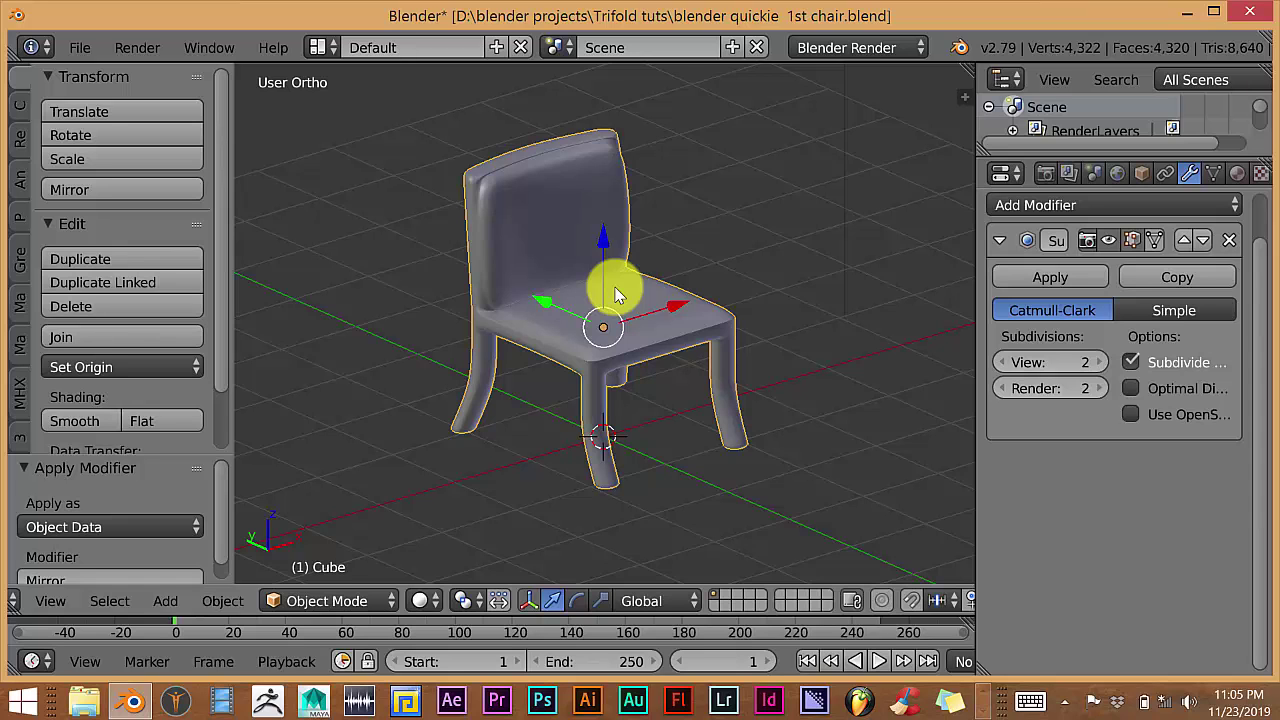
middle_drag(616, 295, 557, 366)
scroll(585, 297, up, 2)
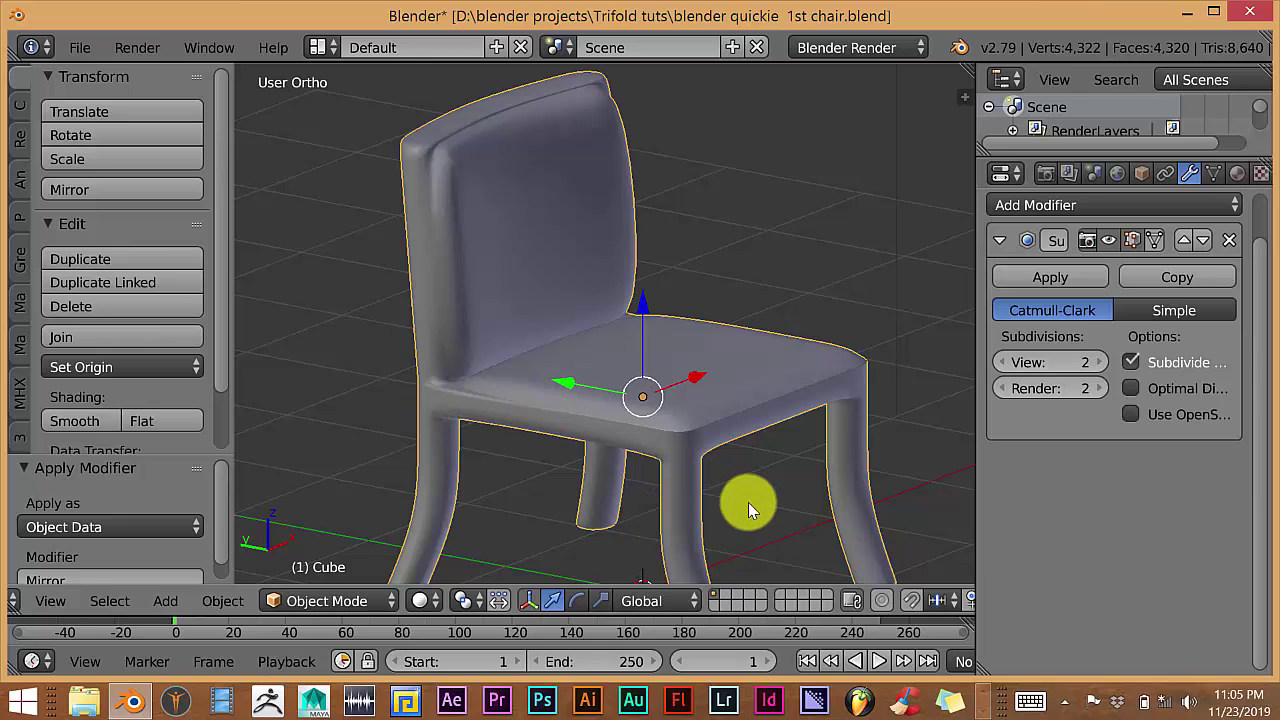
scroll(746, 507, down, 1)
mouse_move(719, 510)
middle_down()
mouse_move(717, 456)
mouse_move(710, 502)
middle_up()
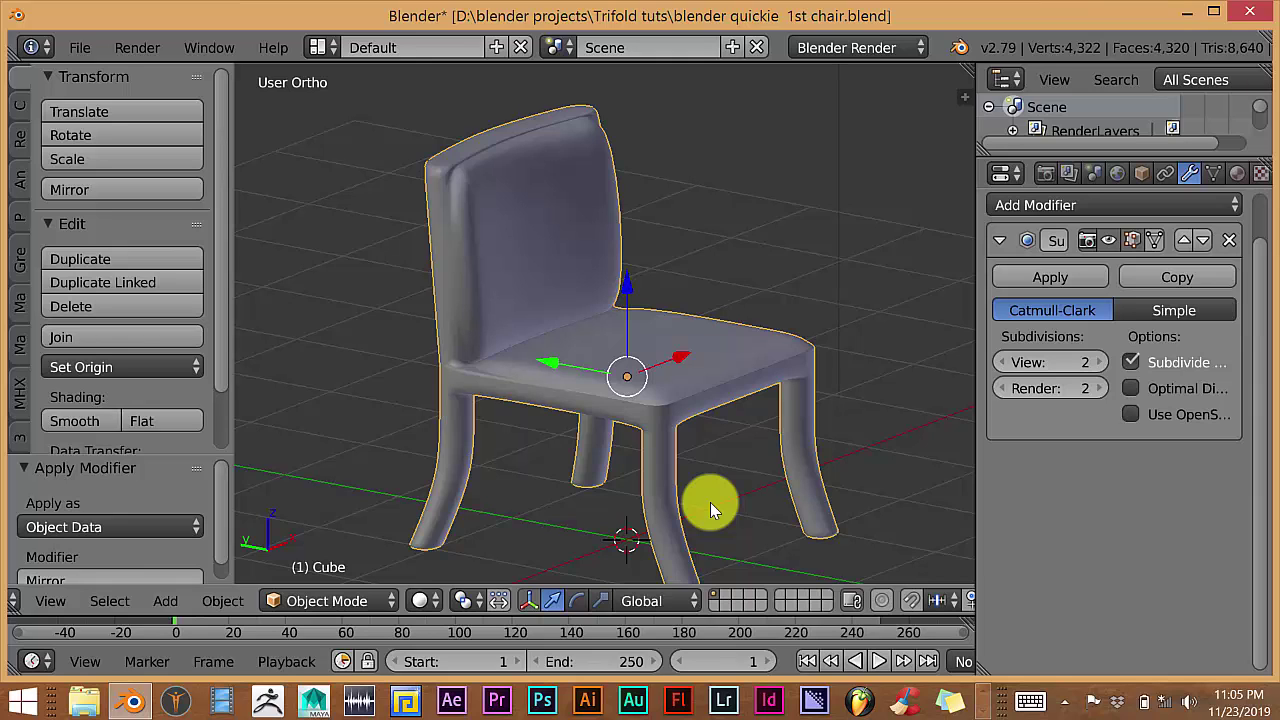
scroll(710, 502, up, 3)
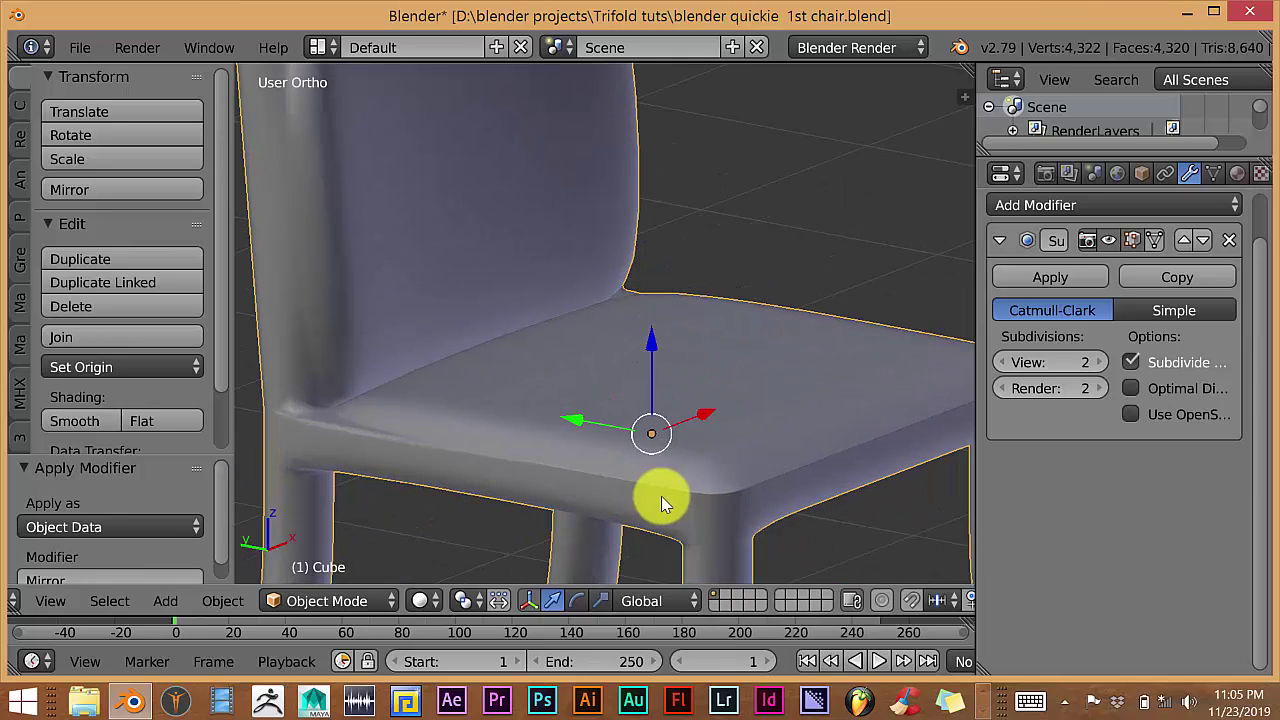
scroll(661, 496, down, 1)
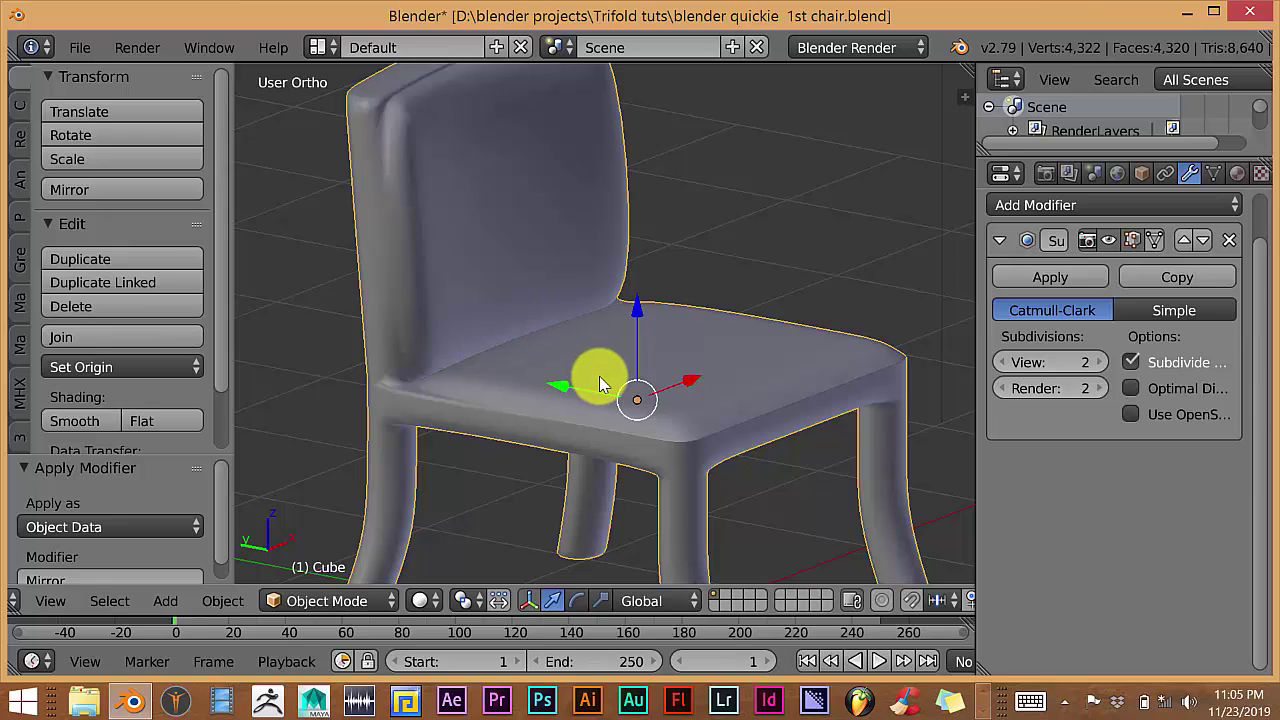
middle_drag(586, 383, 458, 272)
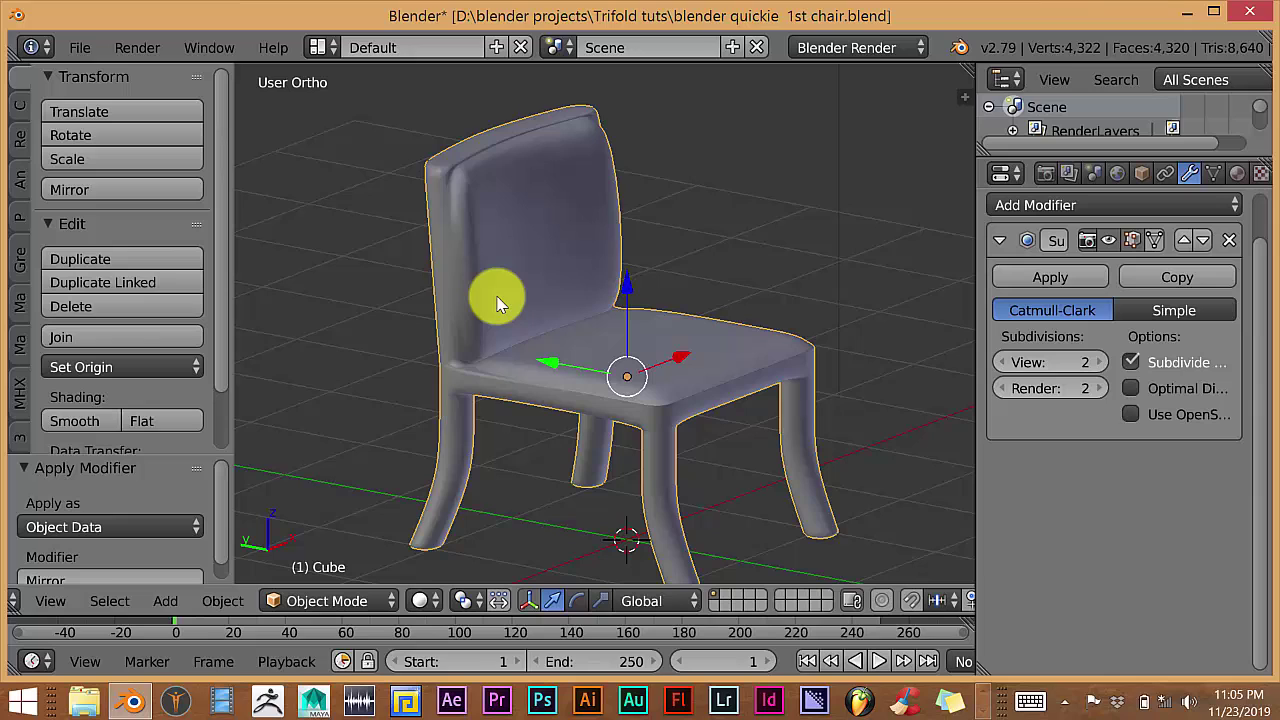
scroll(500, 308, up, 2)
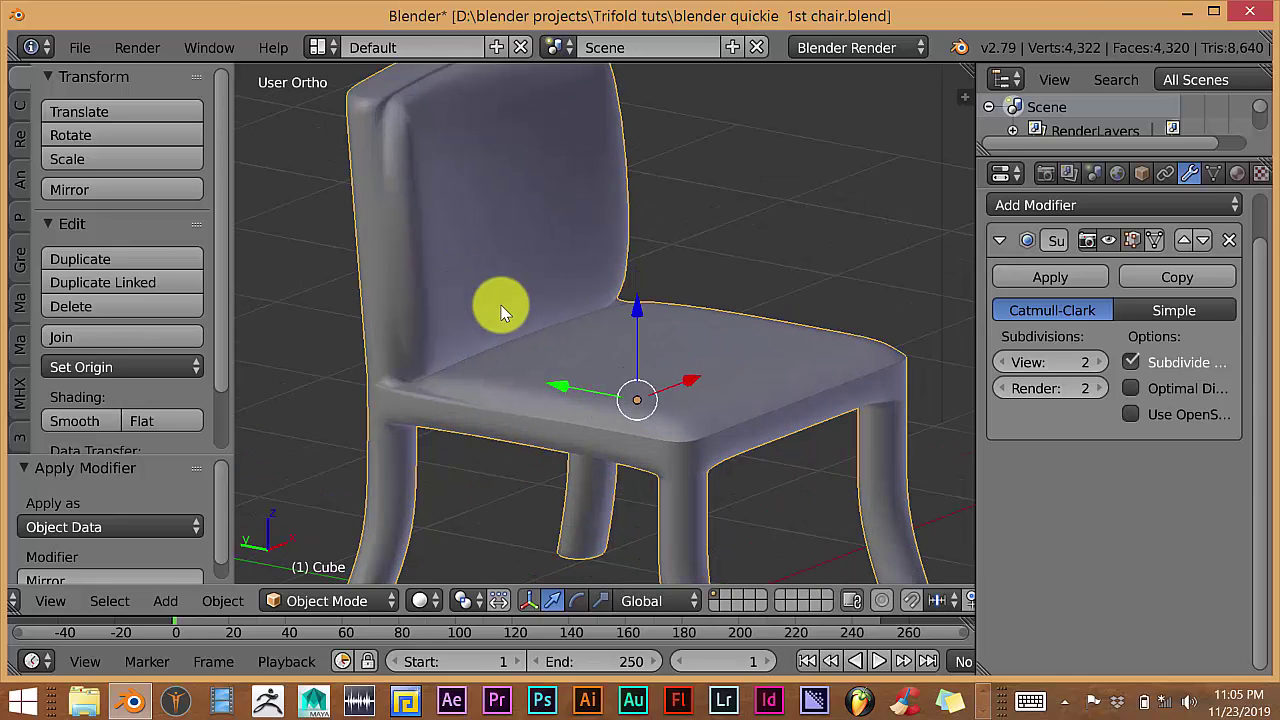
scroll(500, 310, down, 2)
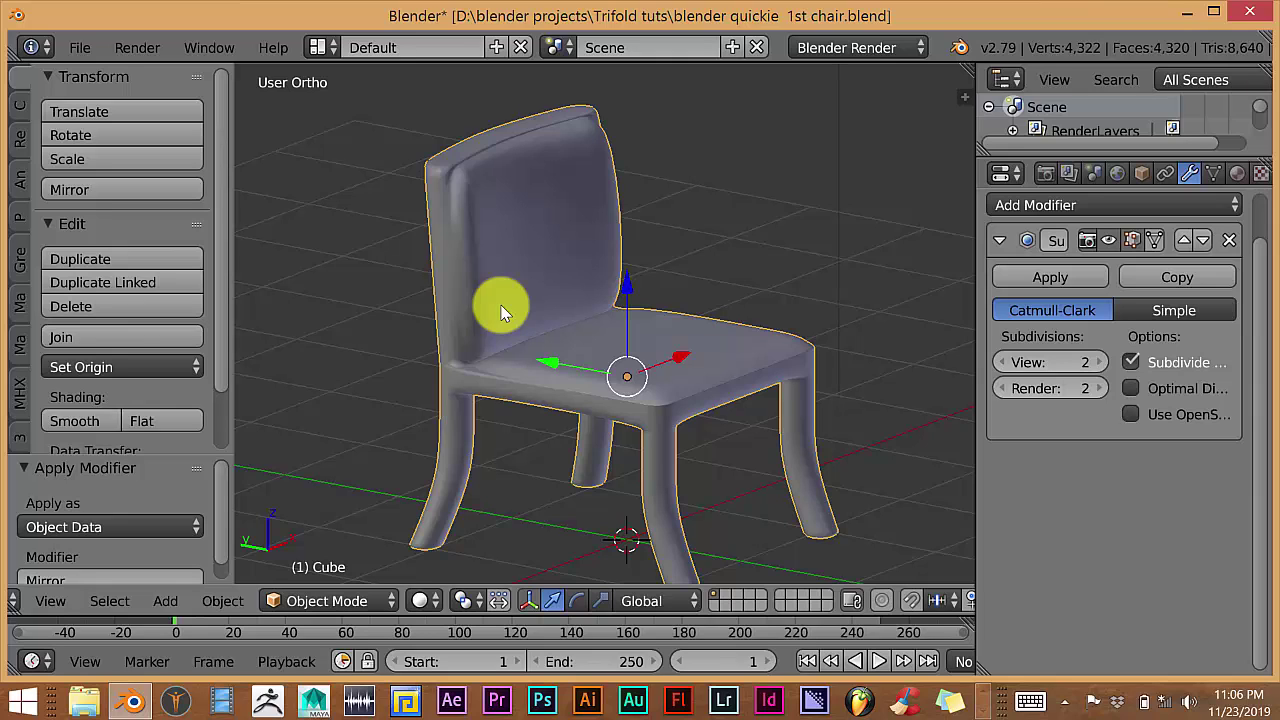
scroll(503, 311, up, 3)
scroll(506, 312, down, 2)
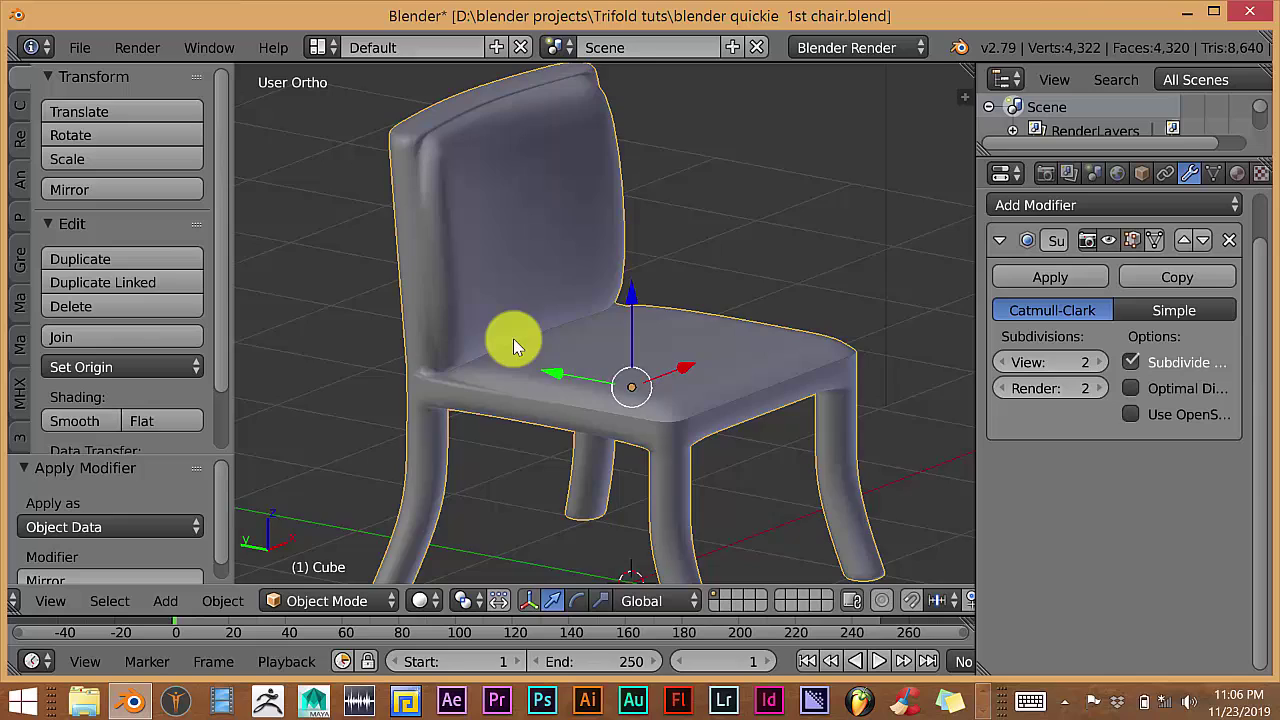
shift+middle_drag(513, 338, 519, 367)
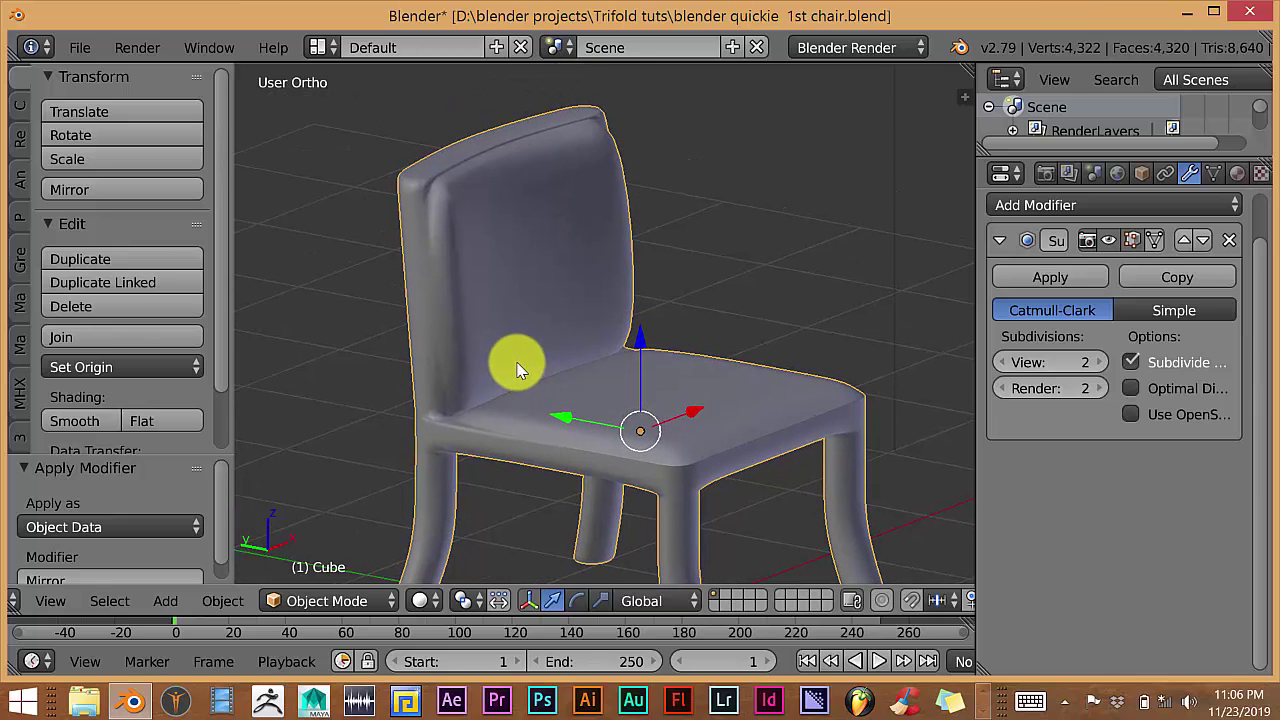
scroll(516, 325, up, 2)
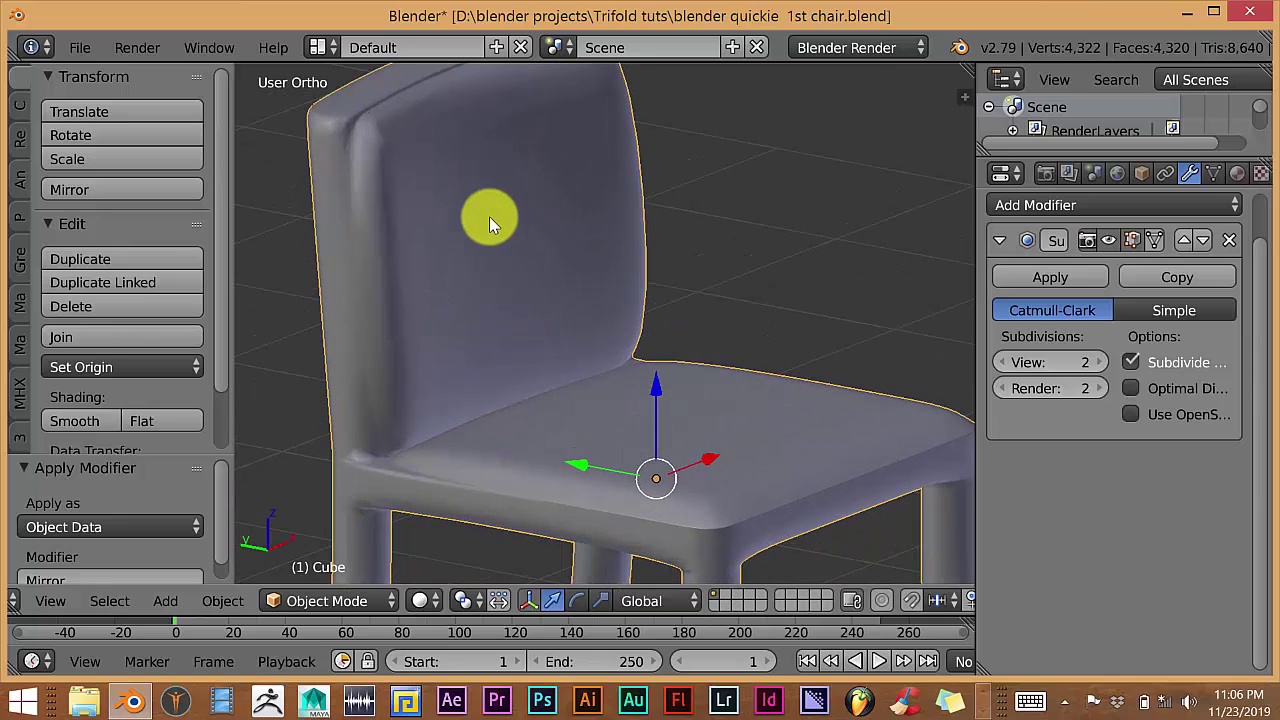
scroll(486, 220, down, 3)
scroll(491, 206, down, 2)
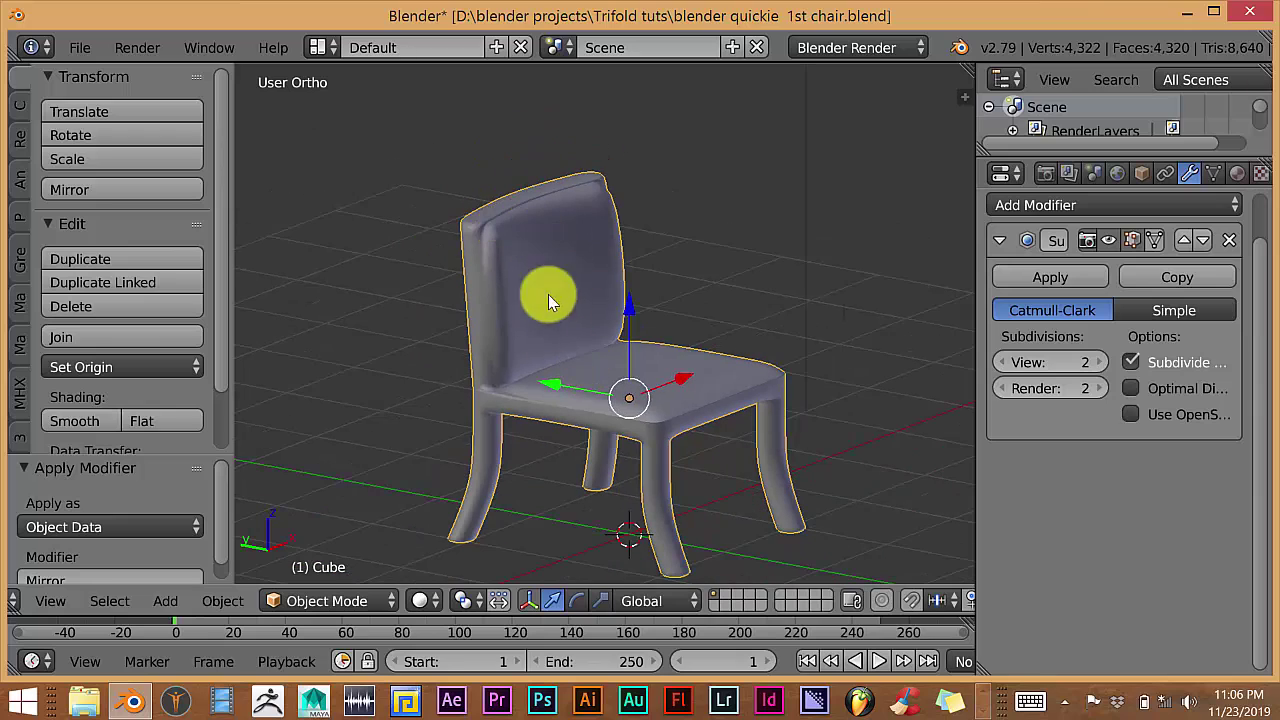
scroll(616, 341, up, 2)
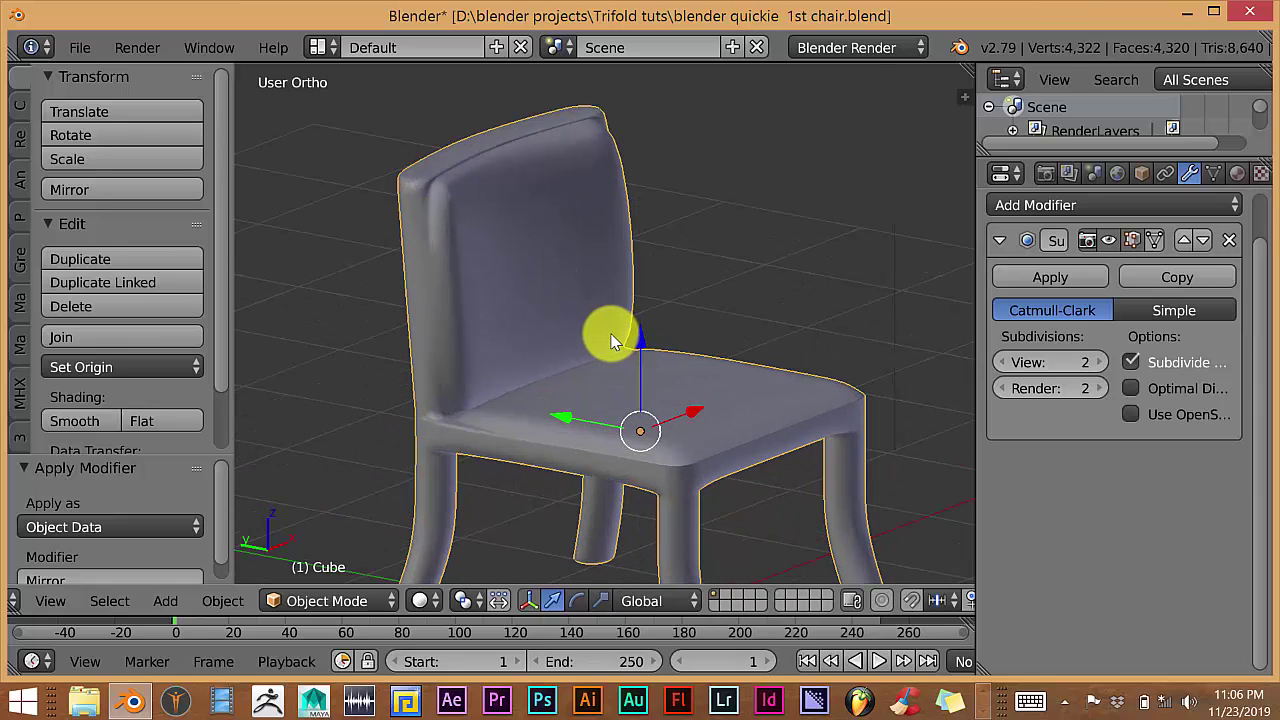
key(Tab)
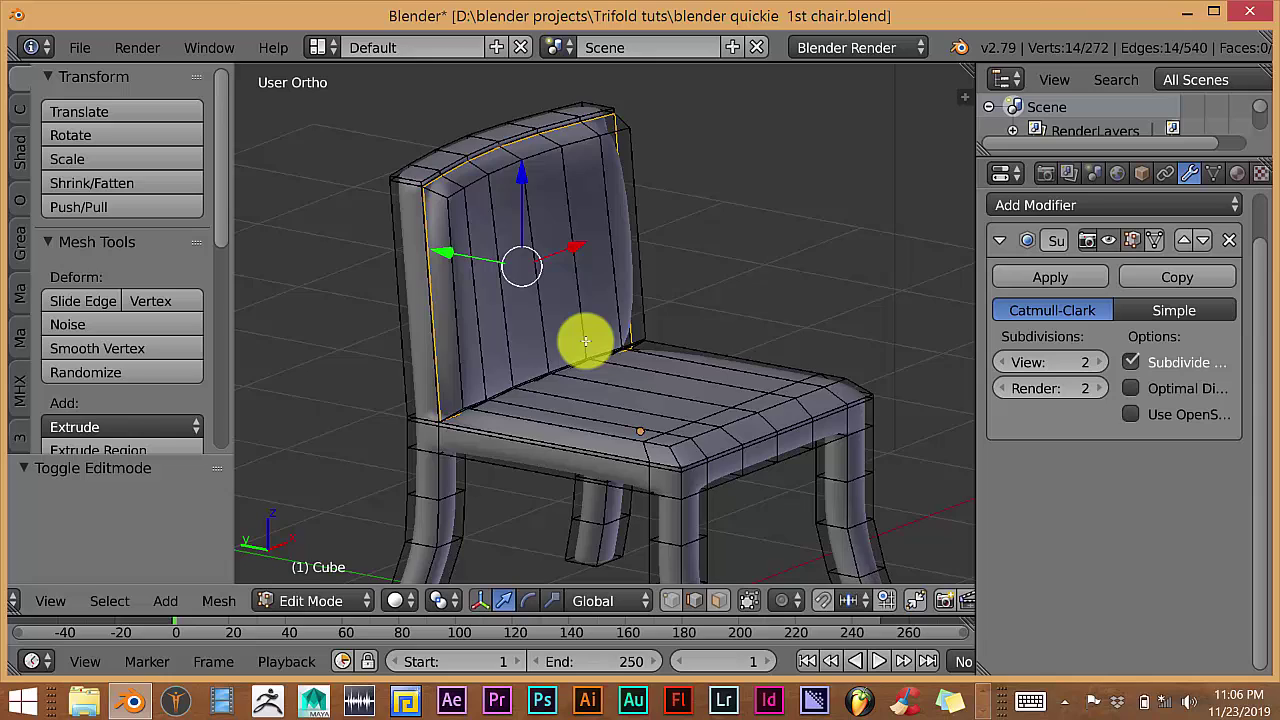
scroll(588, 344, up, 3)
key(a)
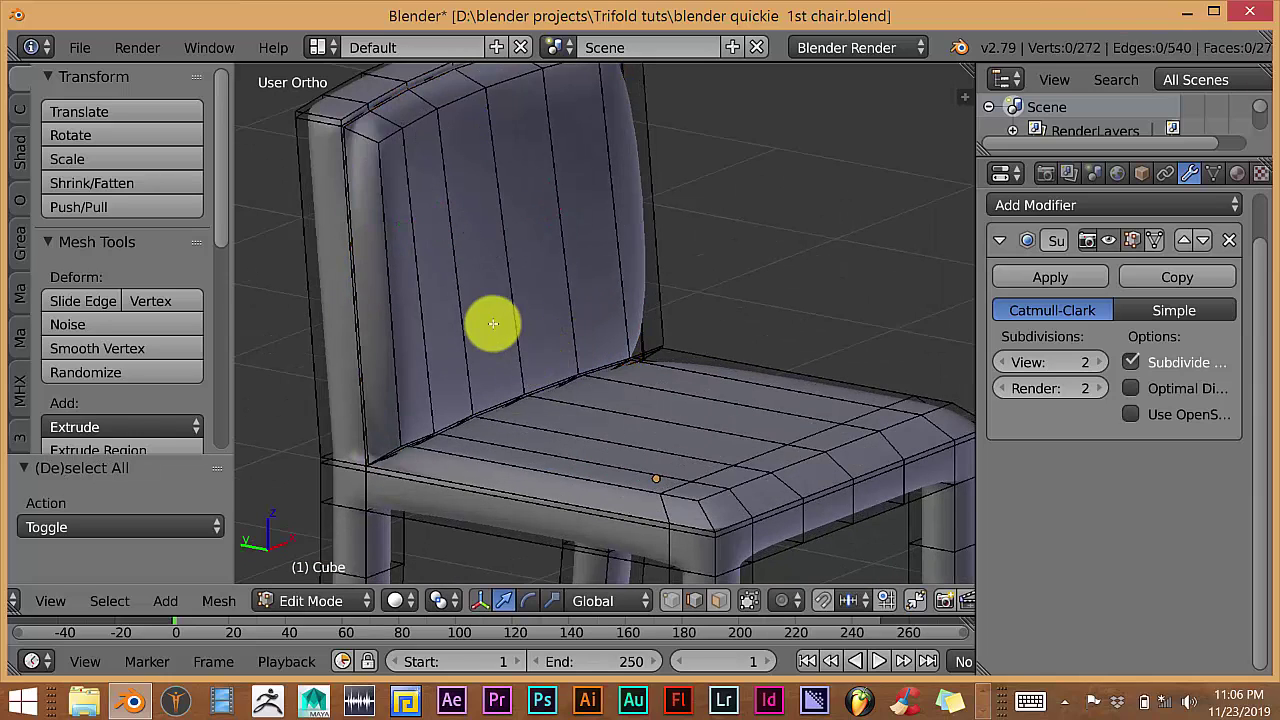
middle_drag(491, 323, 540, 403)
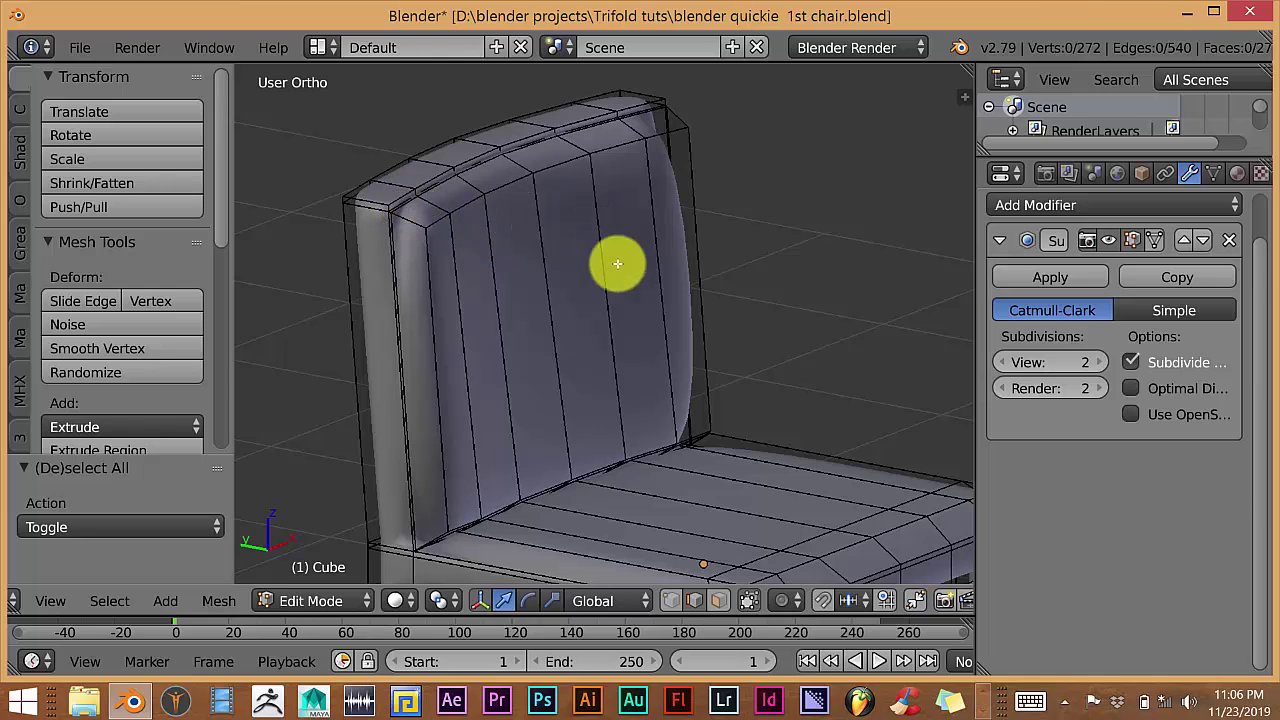
scroll(465, 340, up, 1)
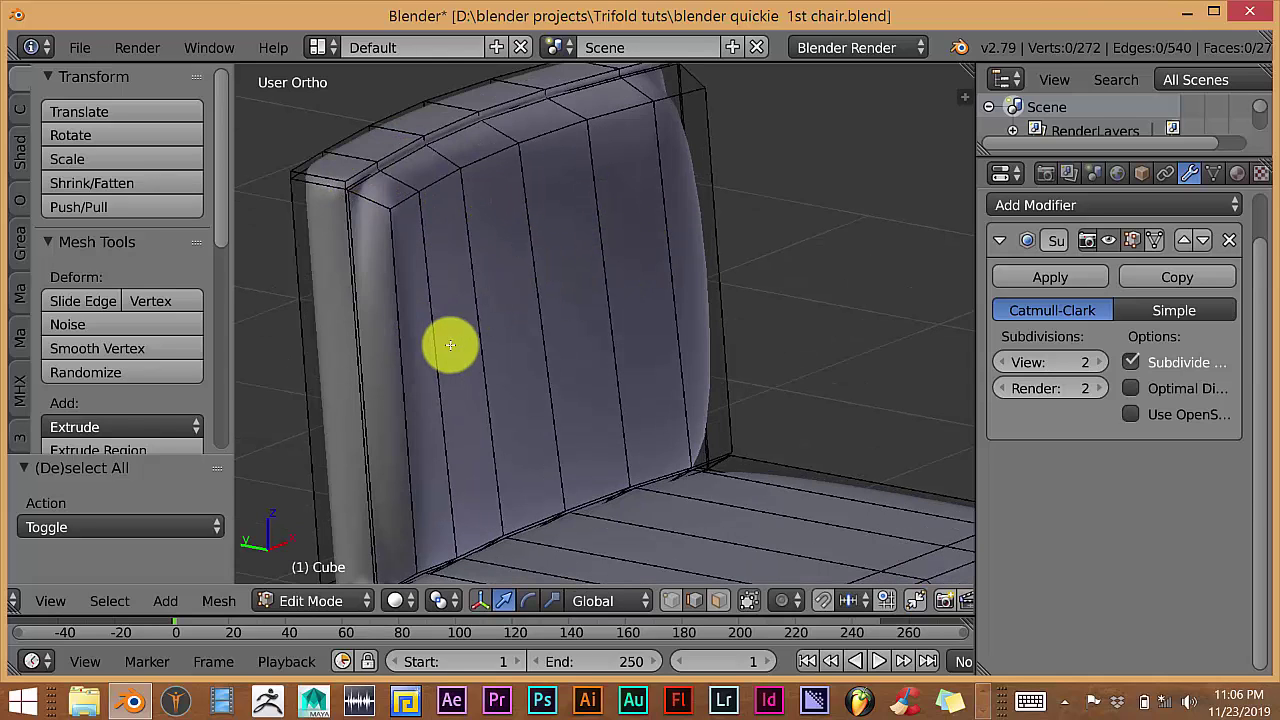
shift+middle_drag(398, 363, 435, 387)
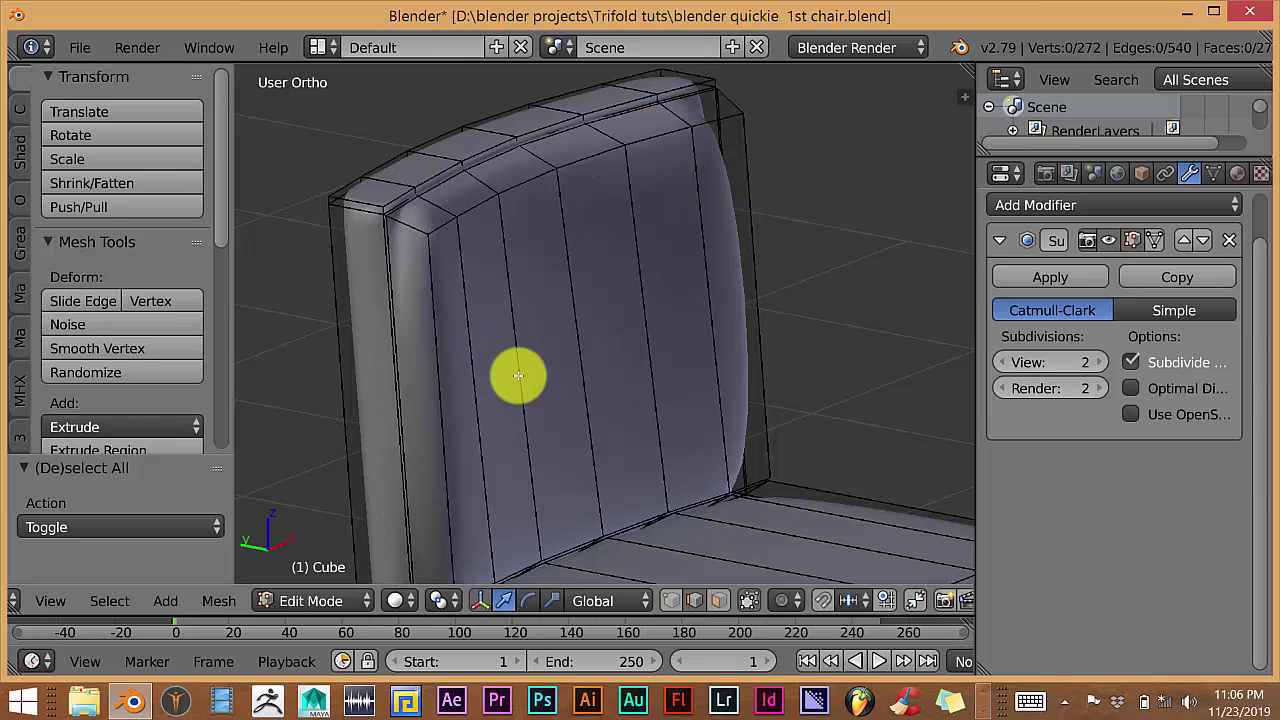
right_click(395, 317)
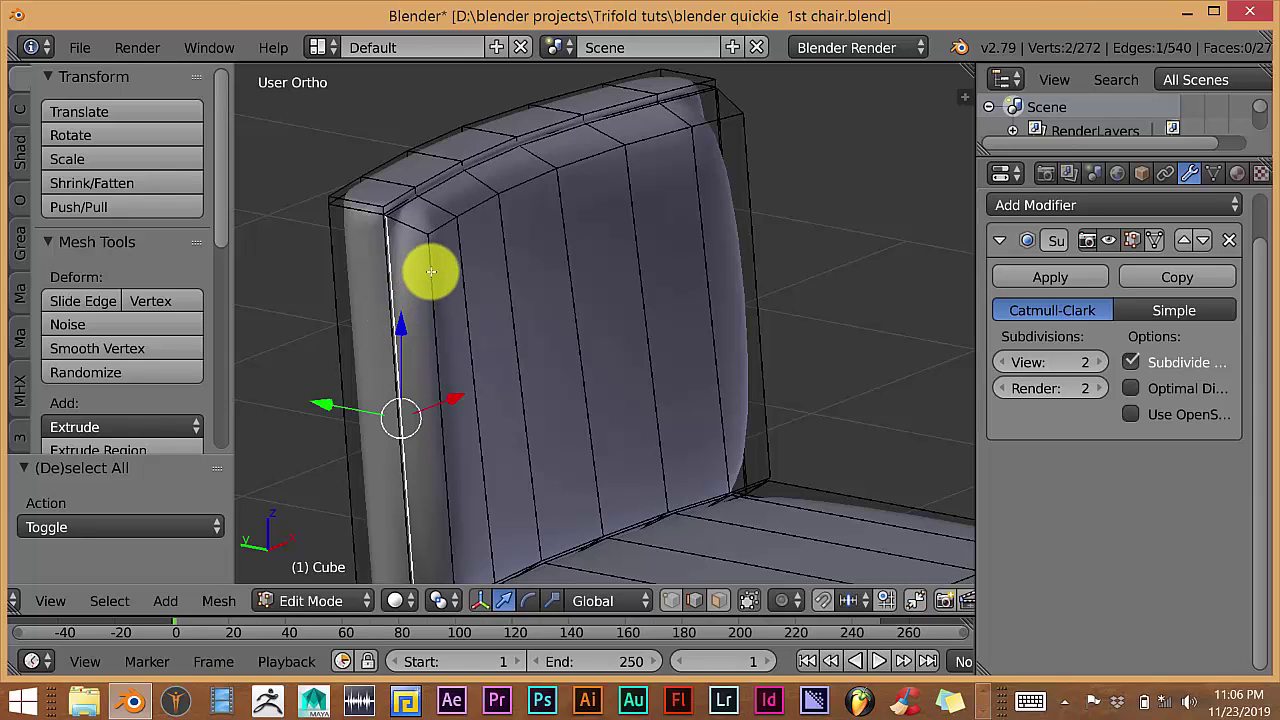
shift+right_click(405, 200)
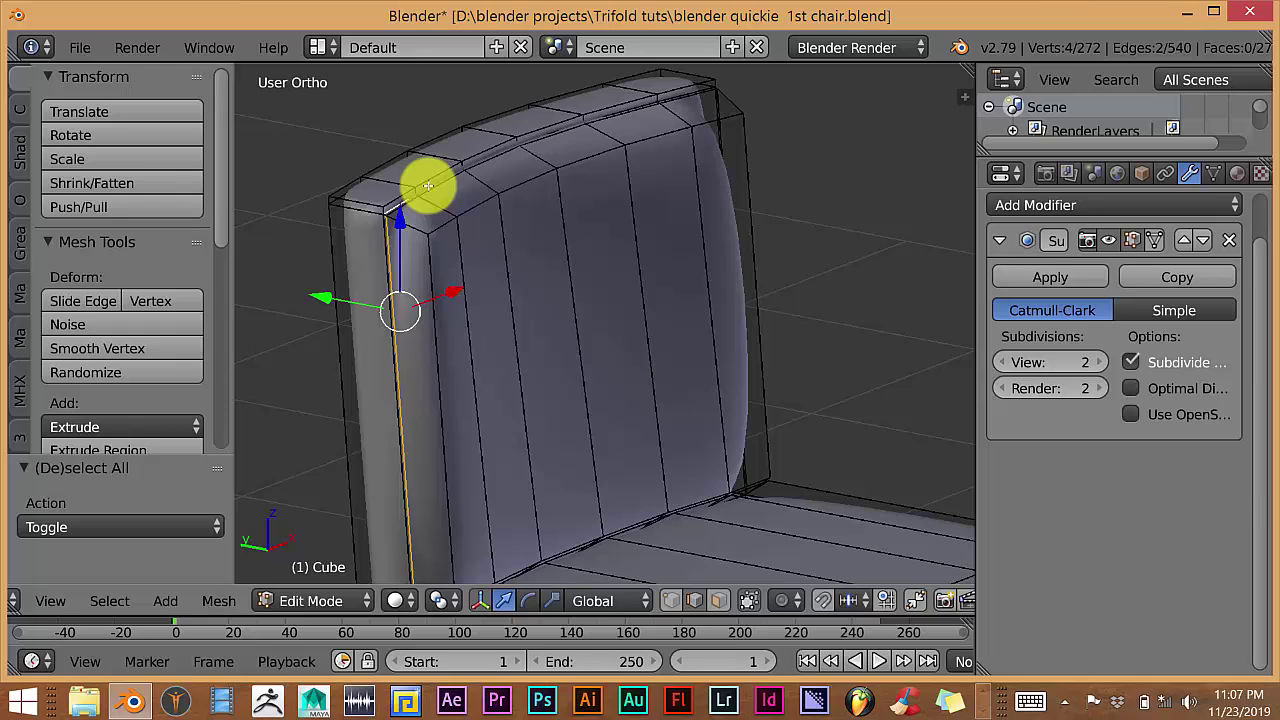
shift+right_click(432, 186)
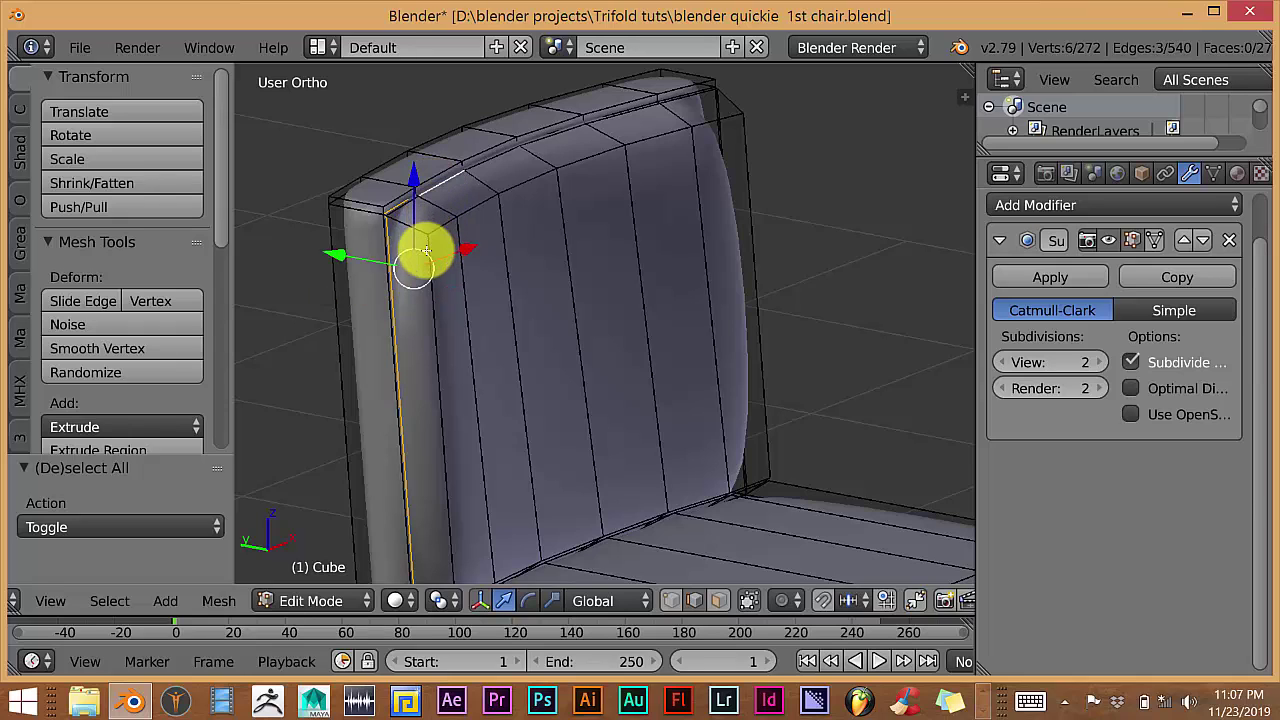
key(a)
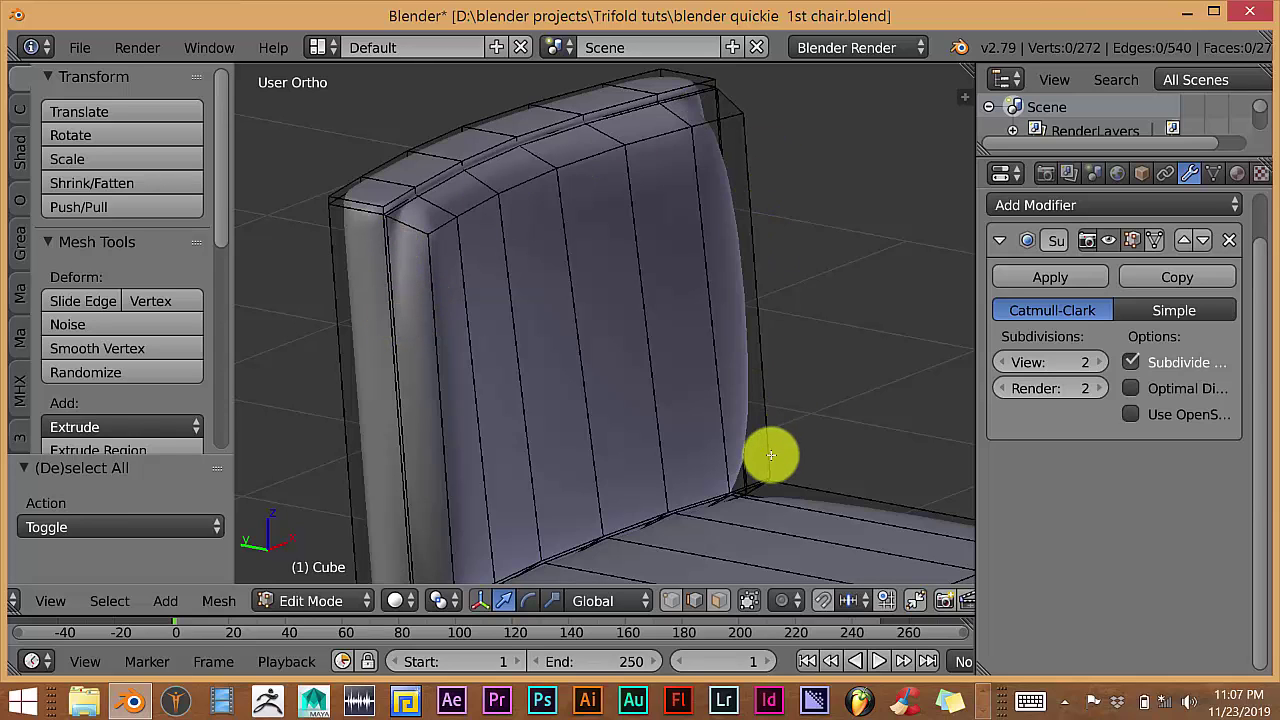
shift+middle_drag(703, 422, 697, 344)
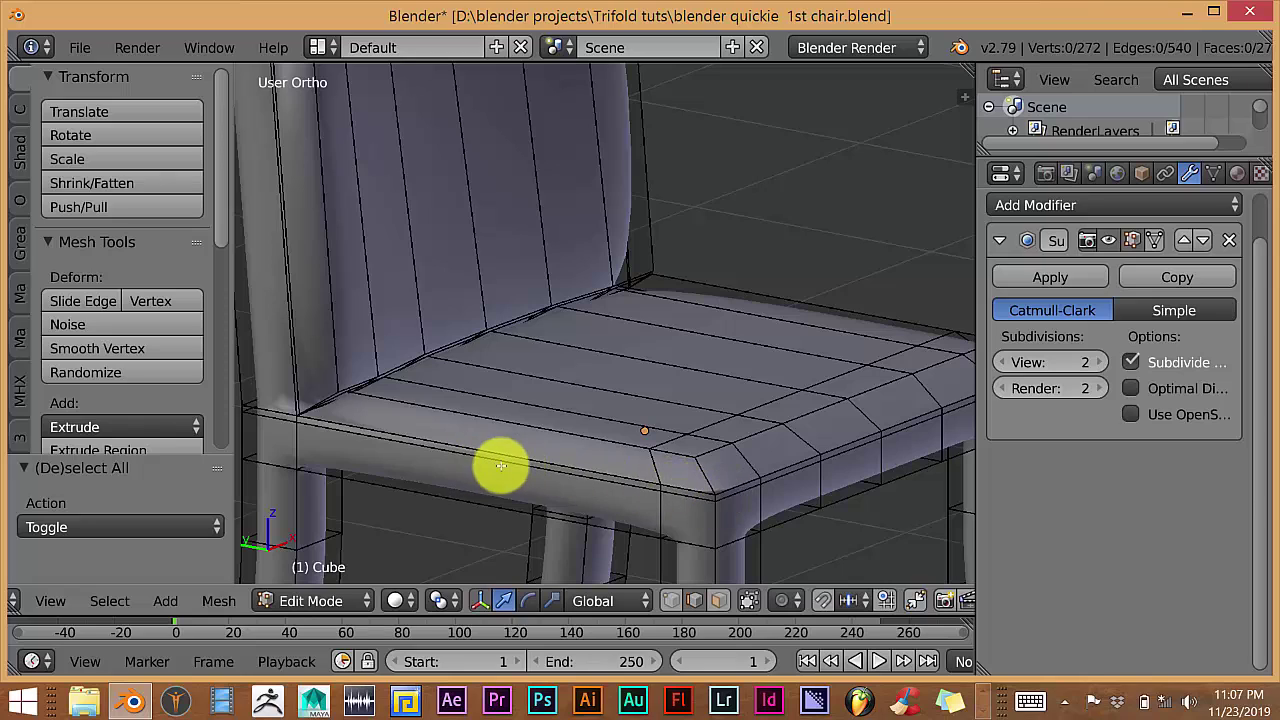
Step: Mark the seat's front and side outer edge loop as a seam, then clear the selection
alt+right_click(551, 465)
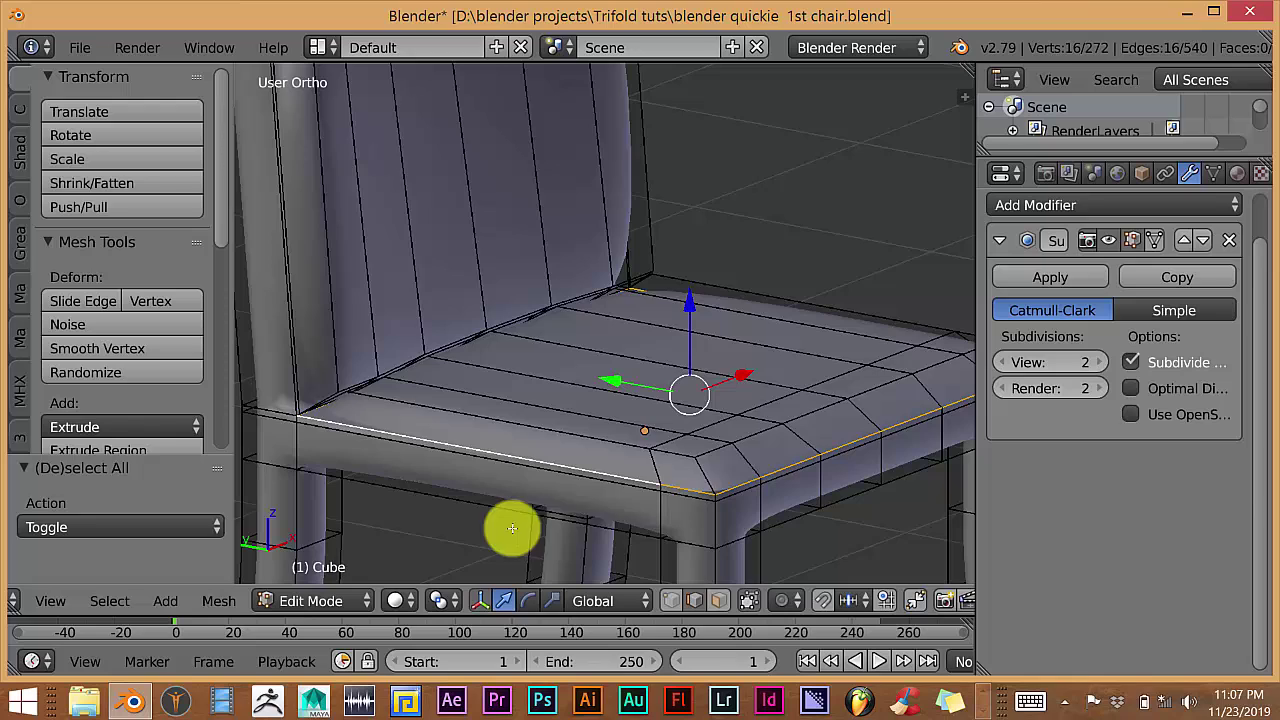
middle_drag(693, 304, 634, 323)
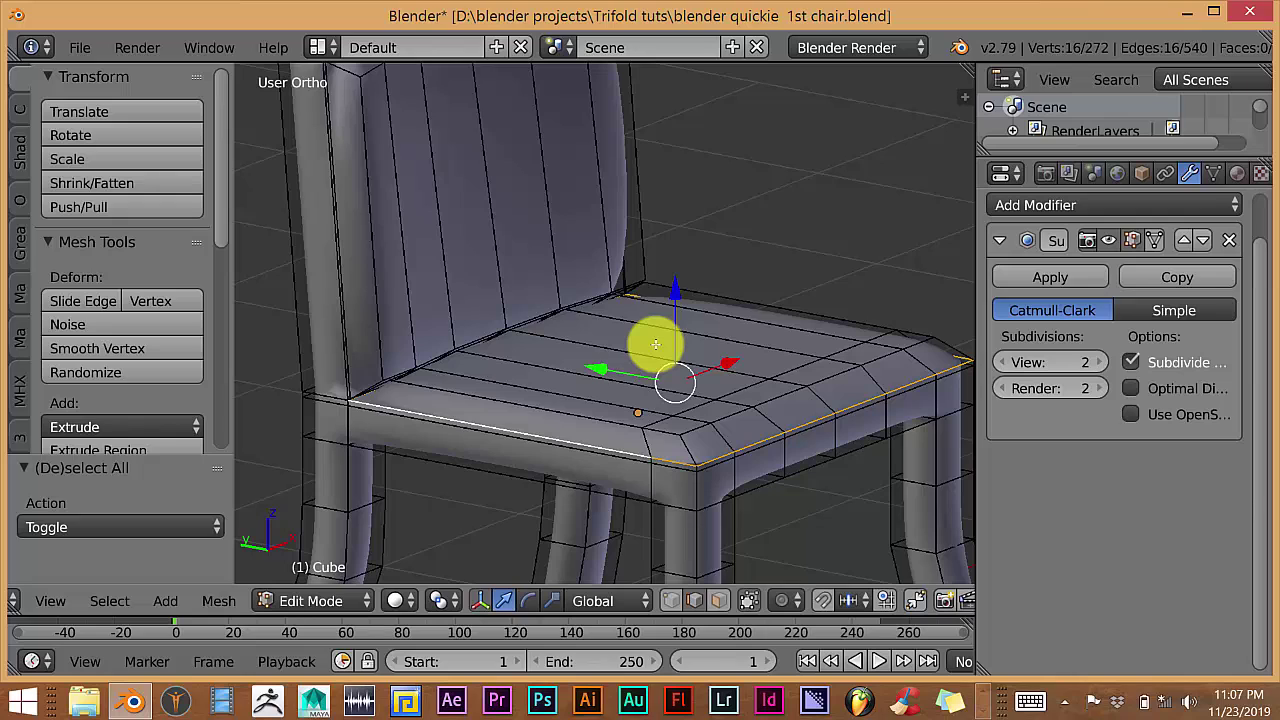
key(ctrl+e)
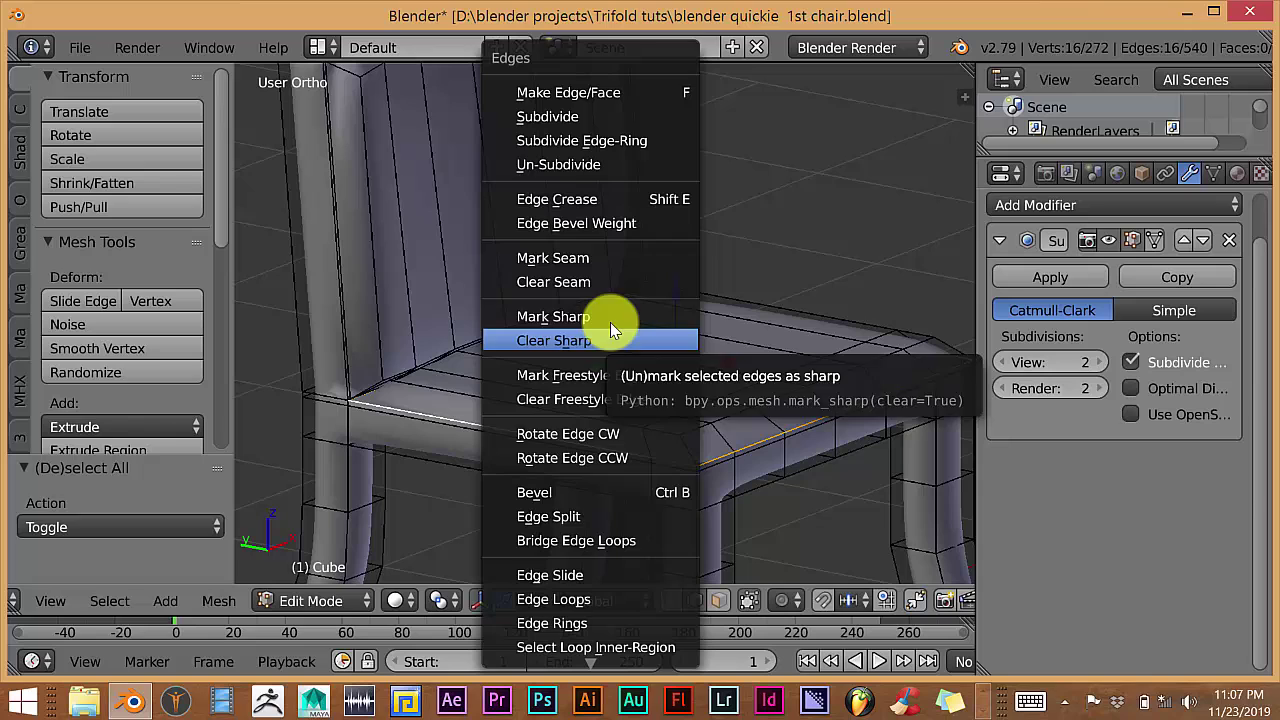
click(607, 264)
scroll(650, 350, up, 2)
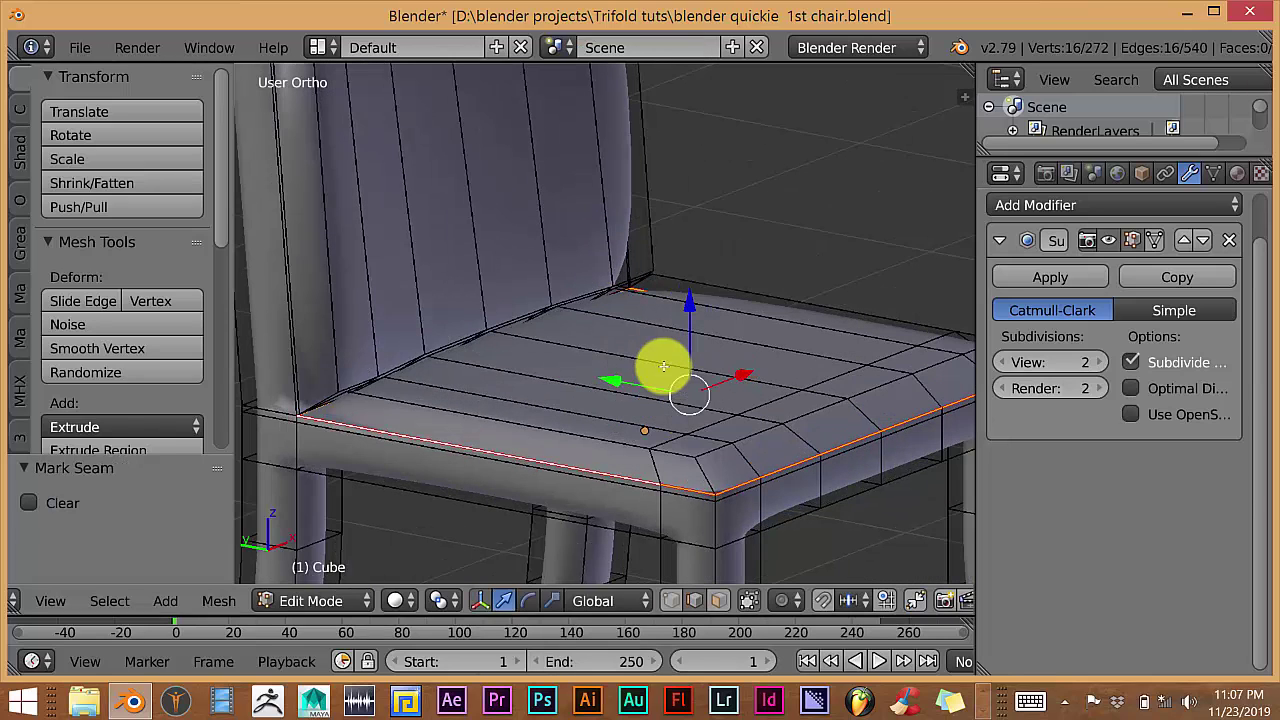
scroll(664, 366, down, 1)
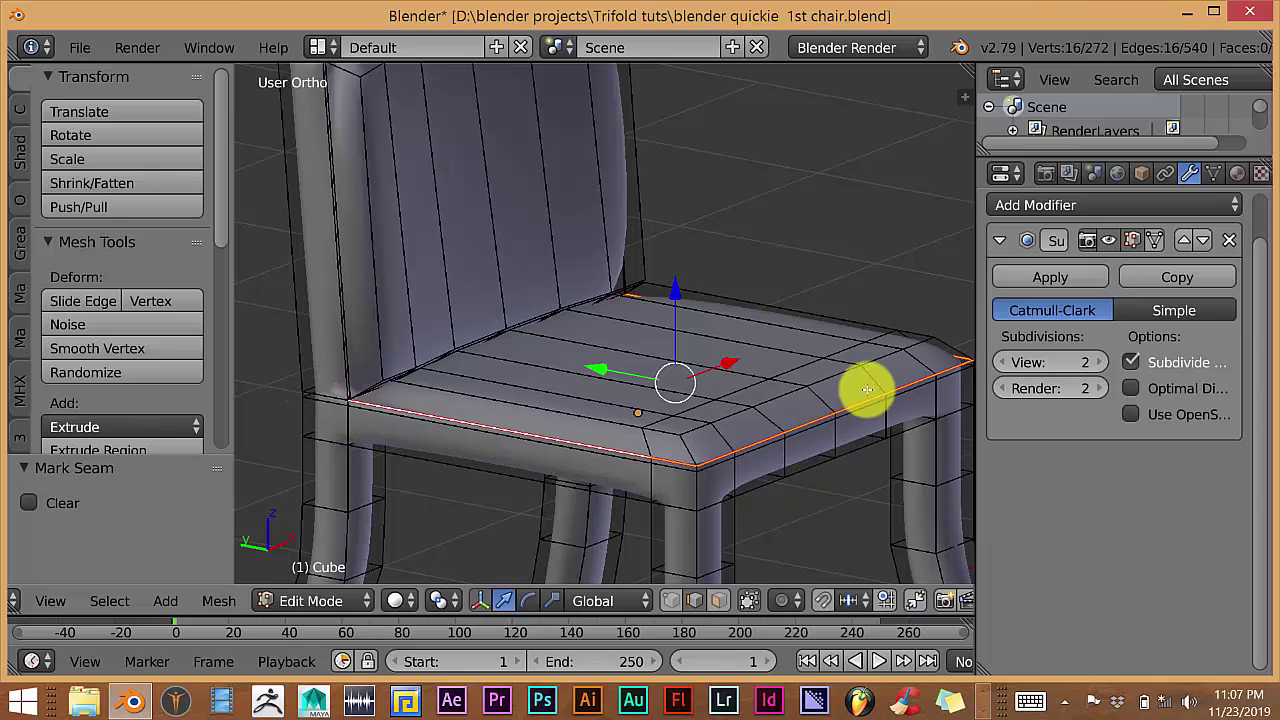
key(a)
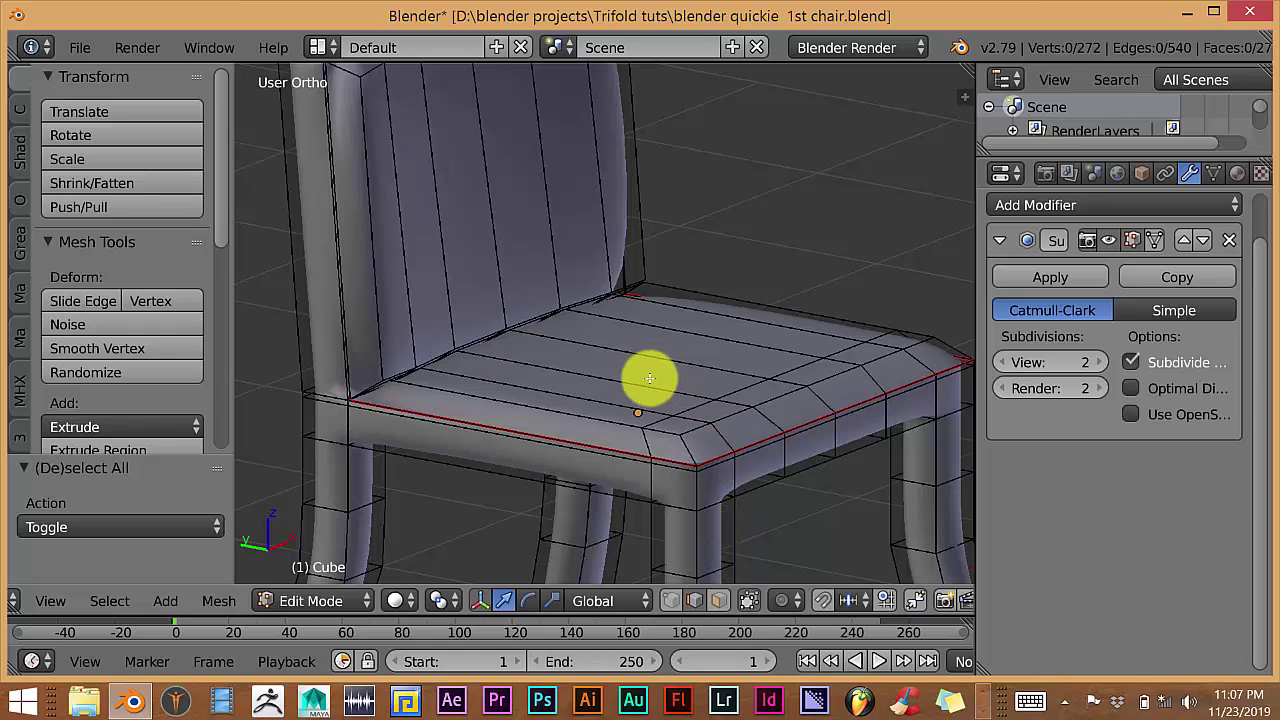
Step: In face select mode, pick a seat face and use Ctrl+L to grow it to the seam-bounded seat top
click(721, 602)
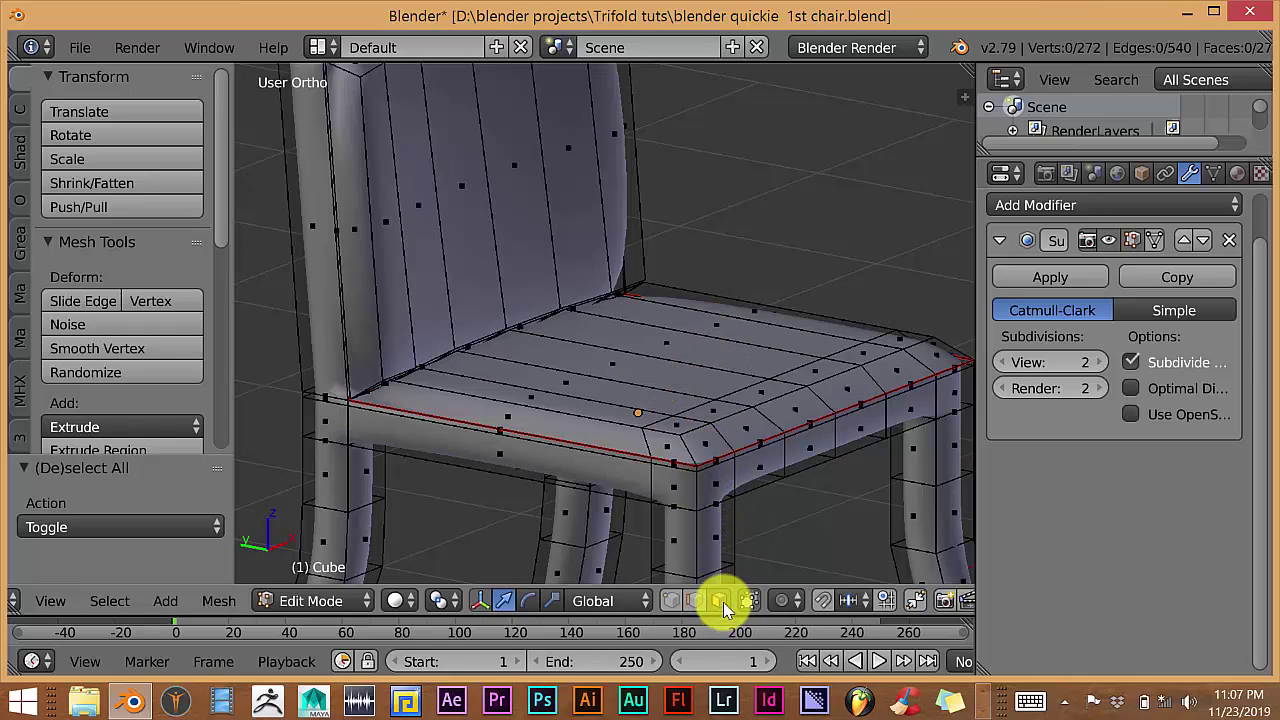
right_click(612, 367)
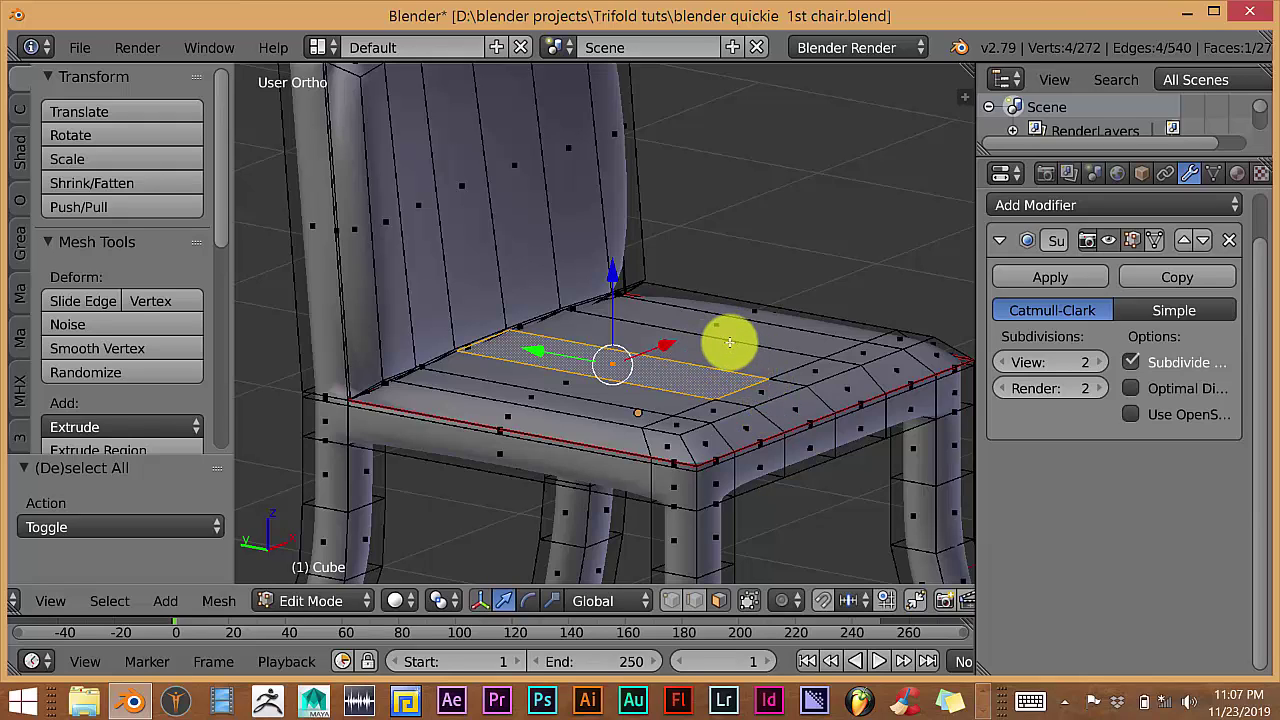
key(ctrl+l)
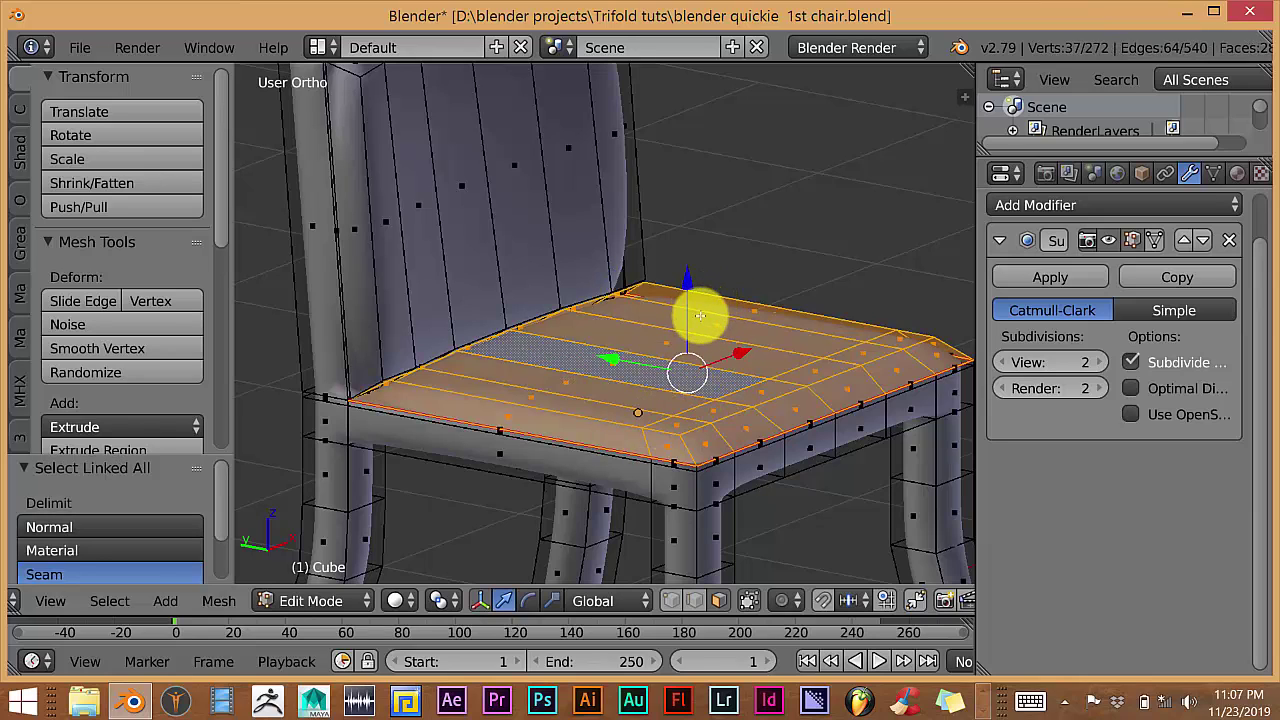
scroll(815, 330, down, 1)
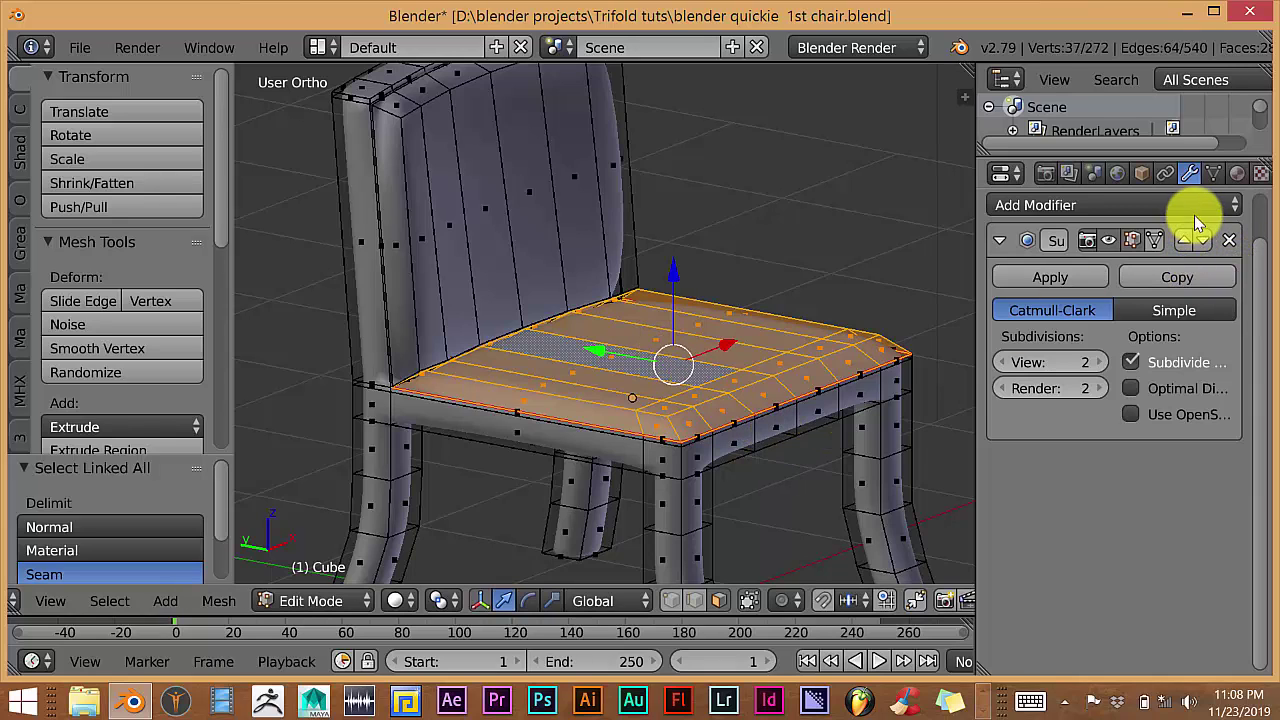
Step: Add two material slots holding new materials named 'chair base' and 'chair body'
click(1237, 174)
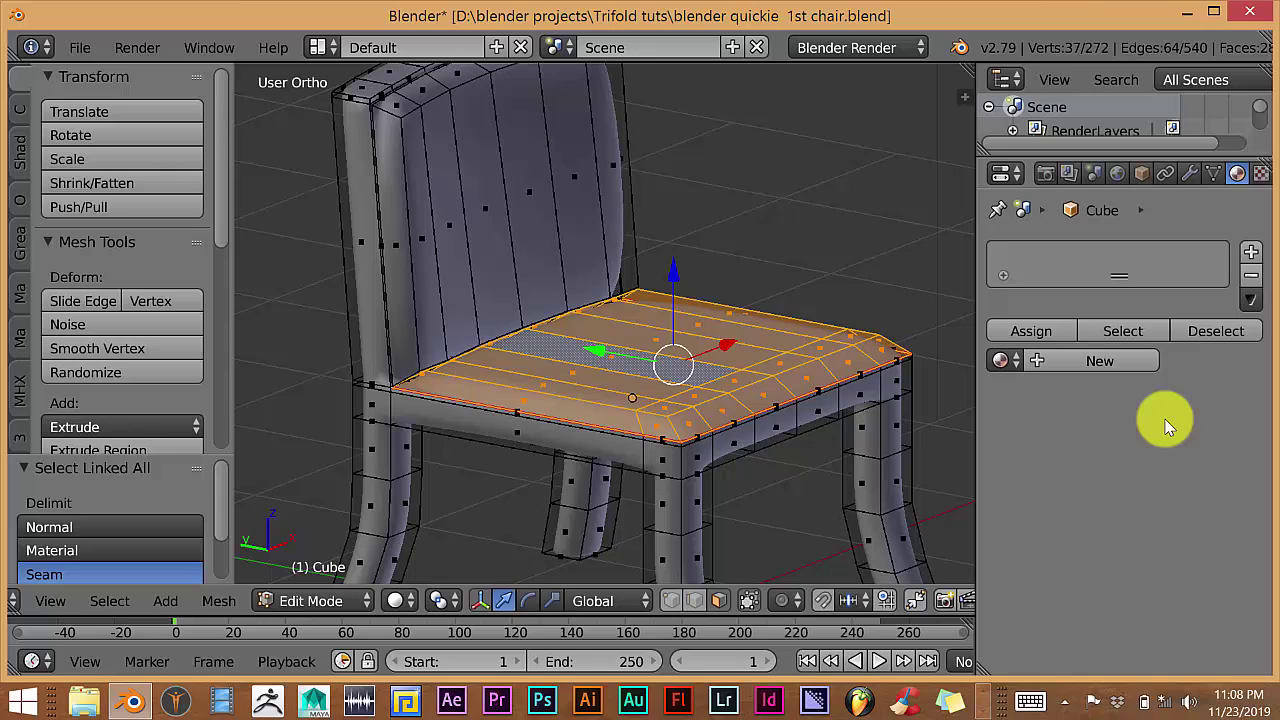
click(1250, 250)
click(1250, 250)
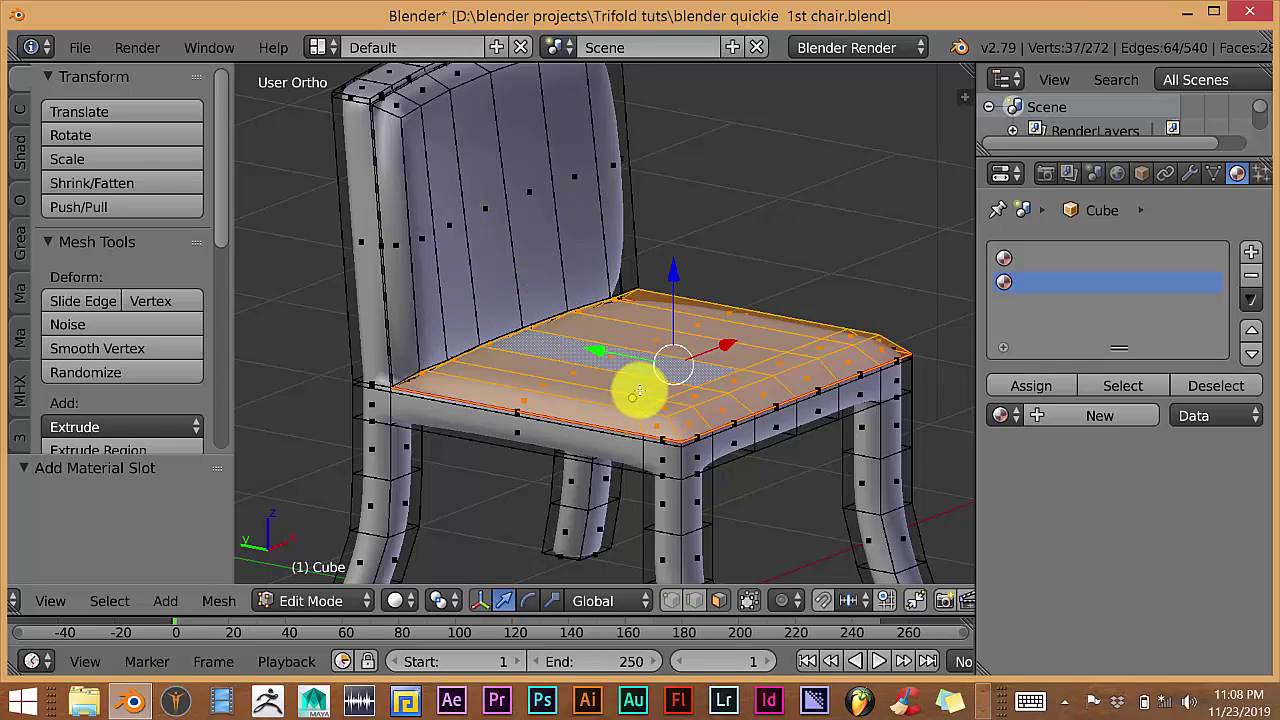
click(1010, 258)
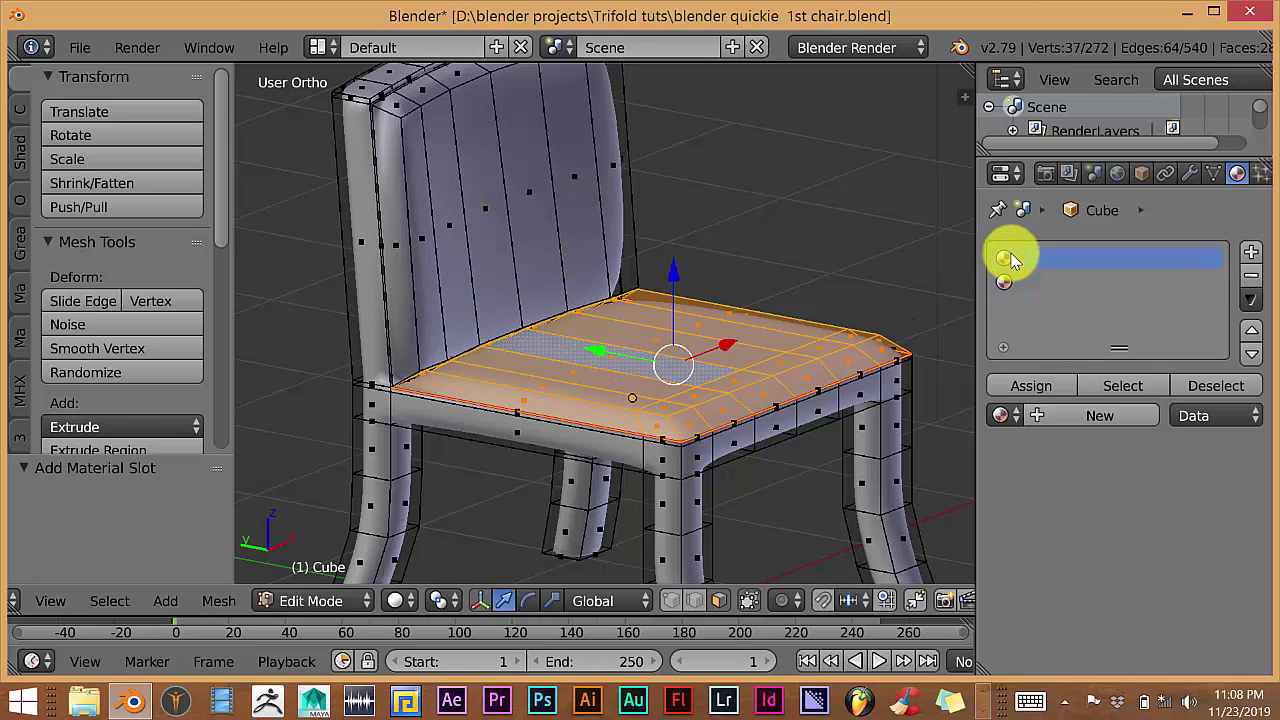
click(1059, 417)
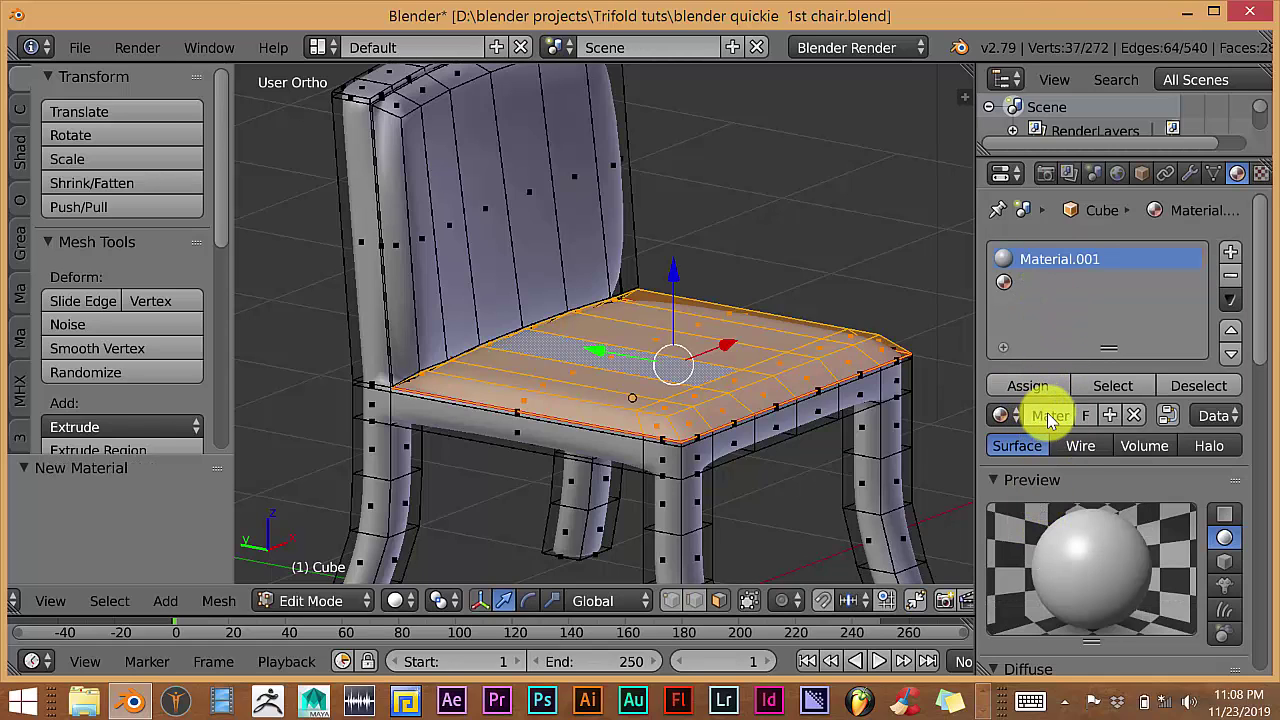
click(1047, 415)
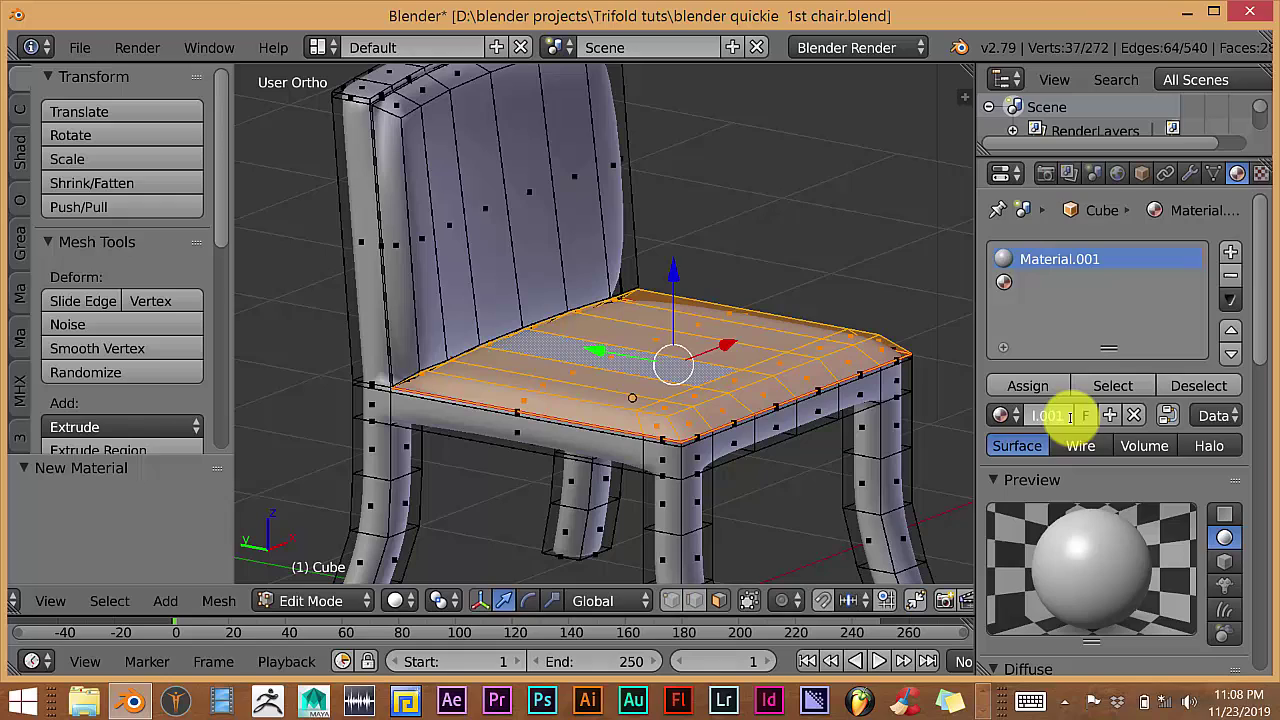
key(Return)
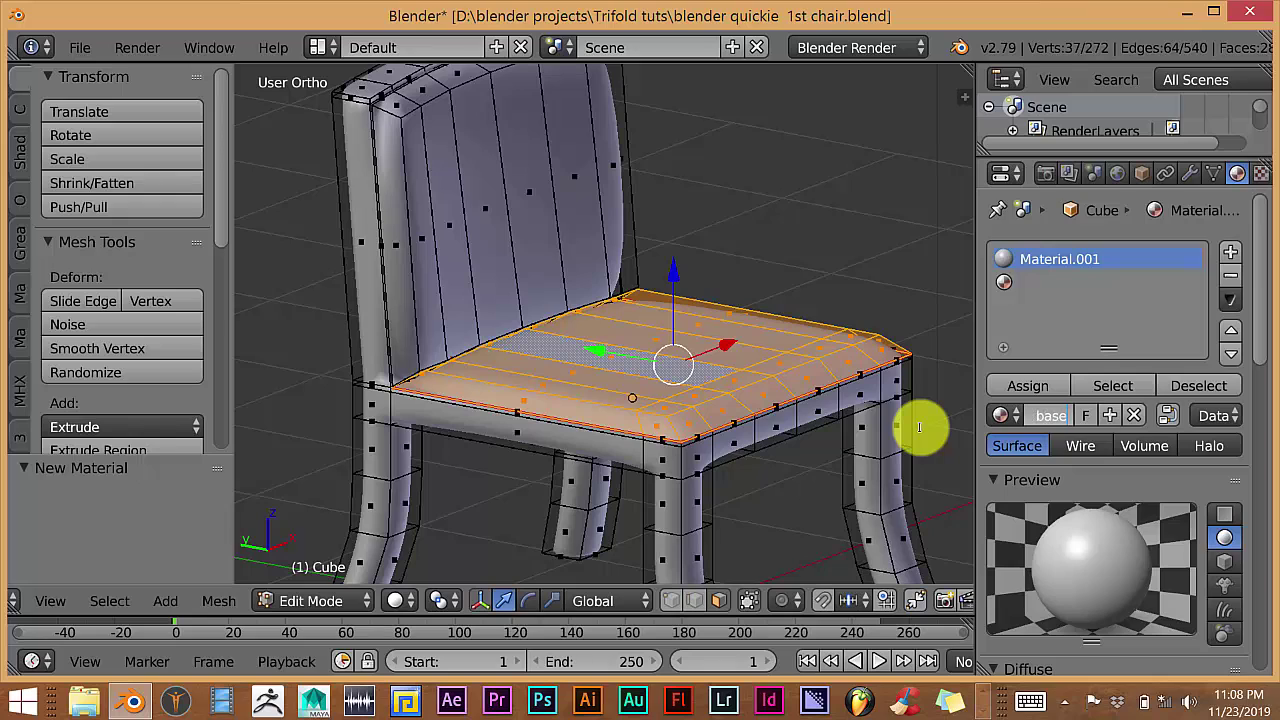
key(Return)
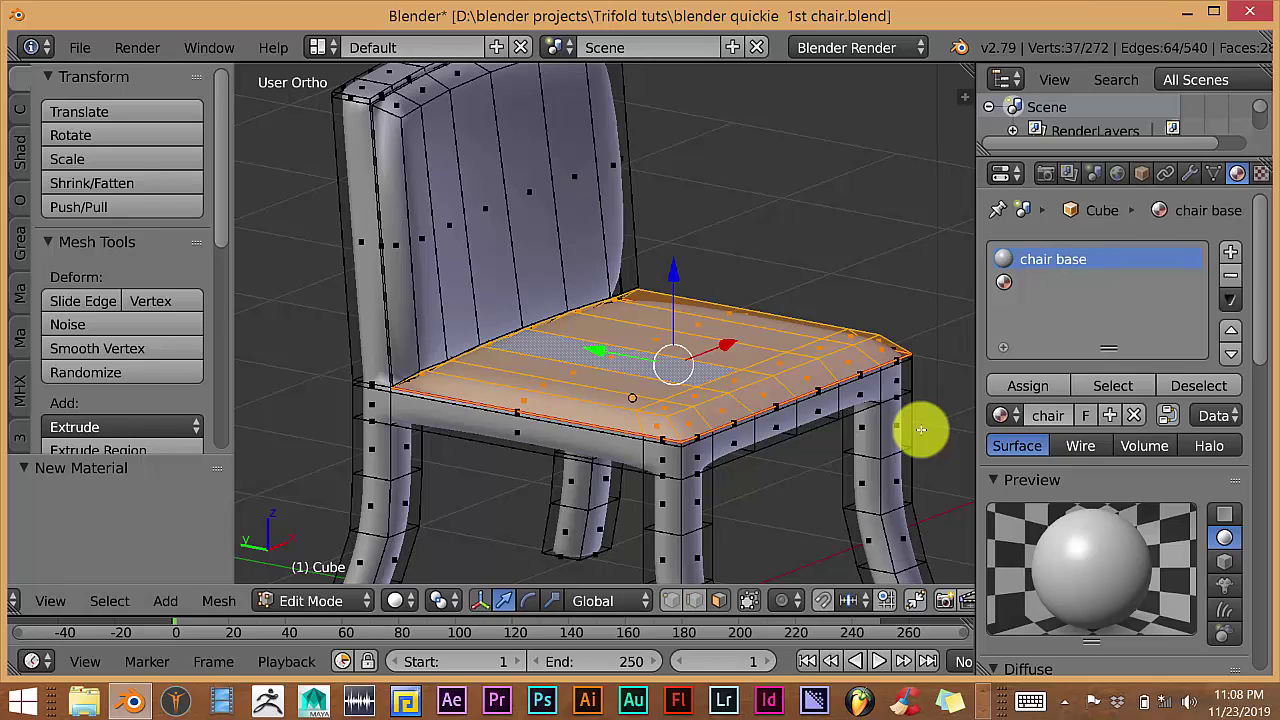
click(1003, 283)
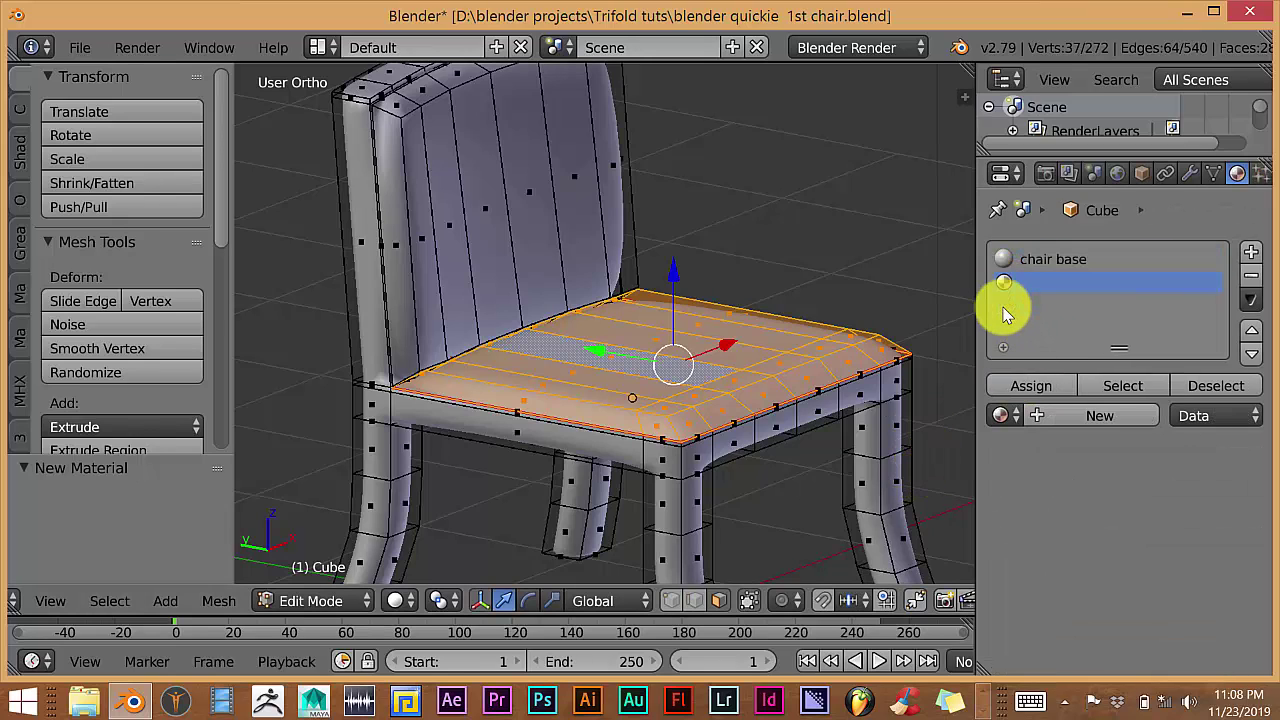
click(1062, 416)
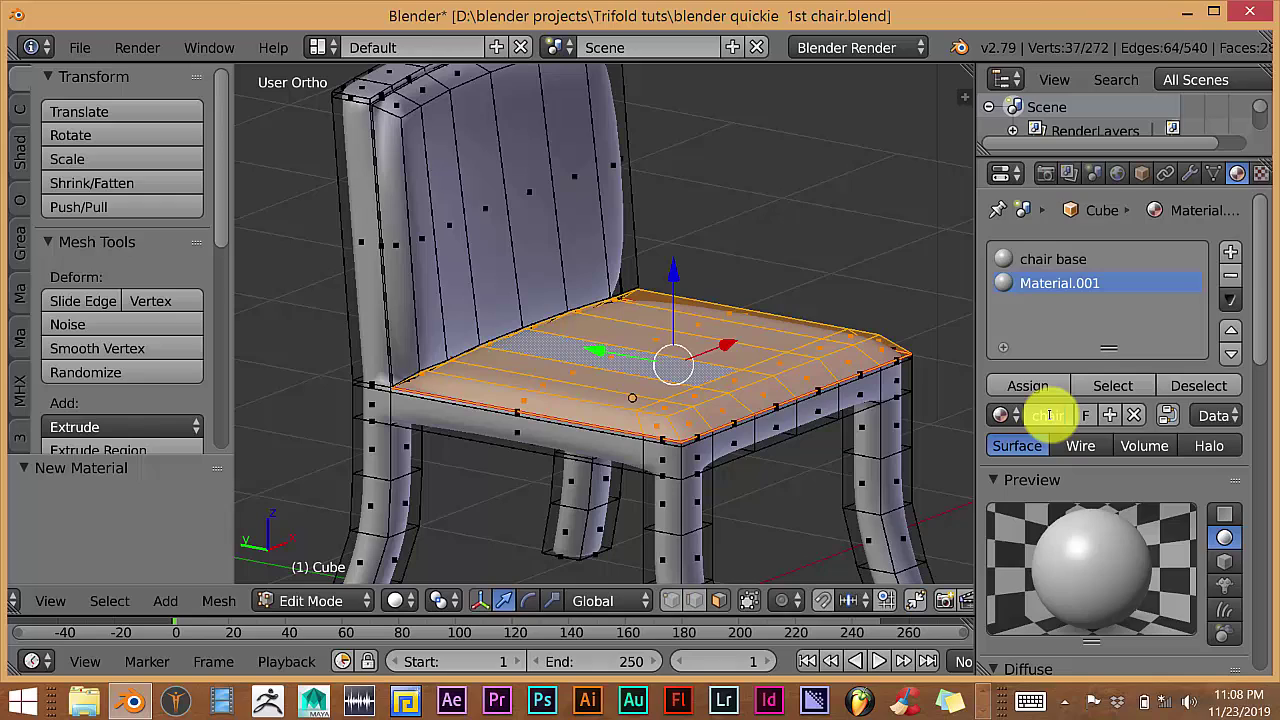
key(Return)
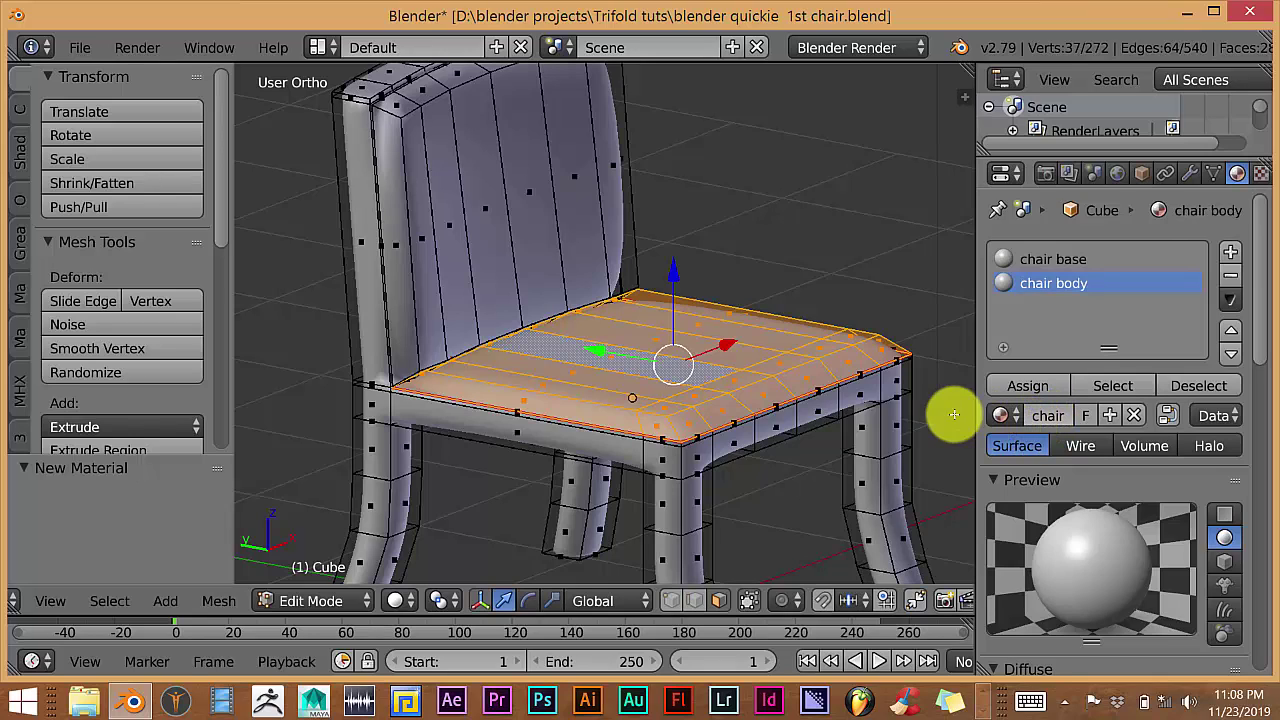
Step: Assign the 'chair base' material to the selected seat faces
click(1050, 261)
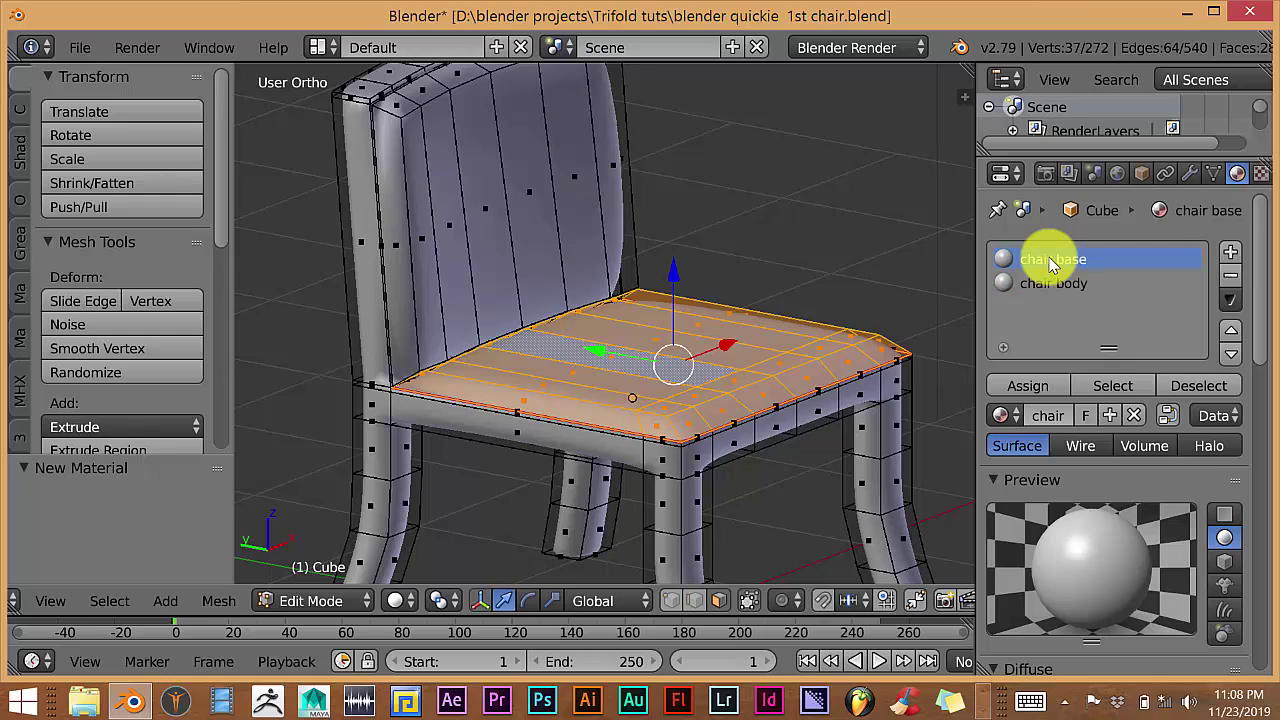
click(1031, 389)
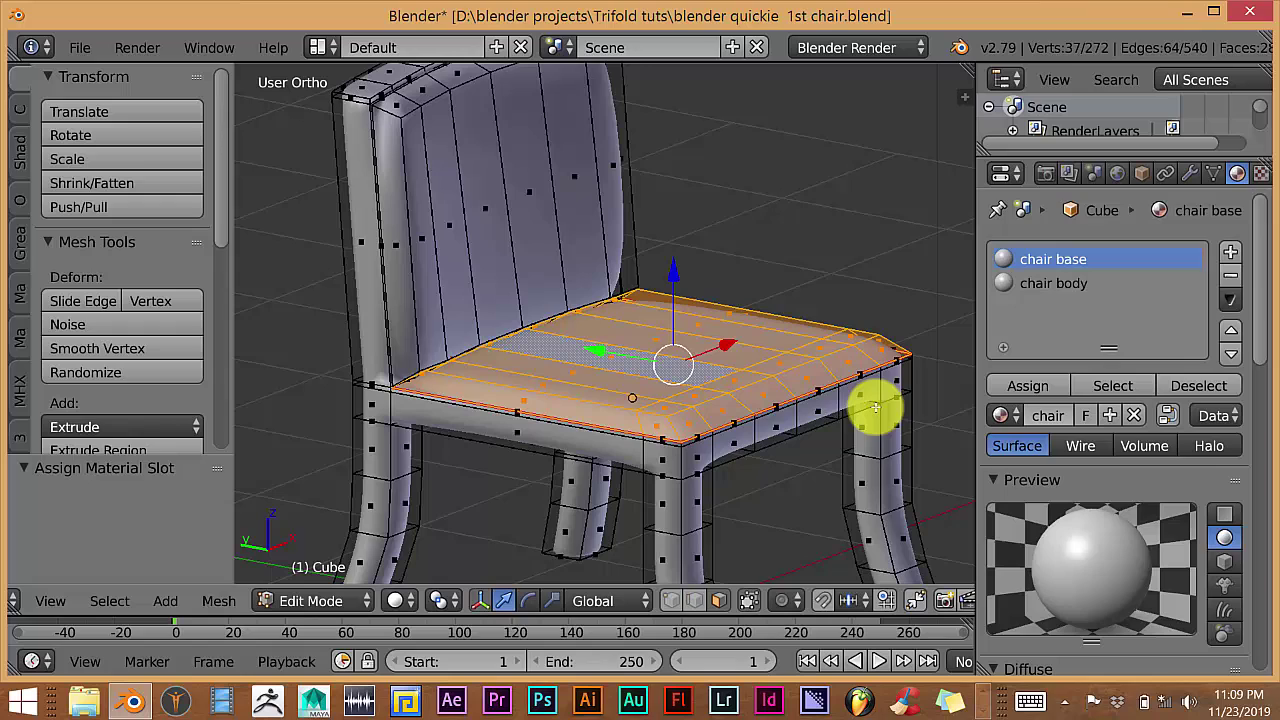
click(1040, 285)
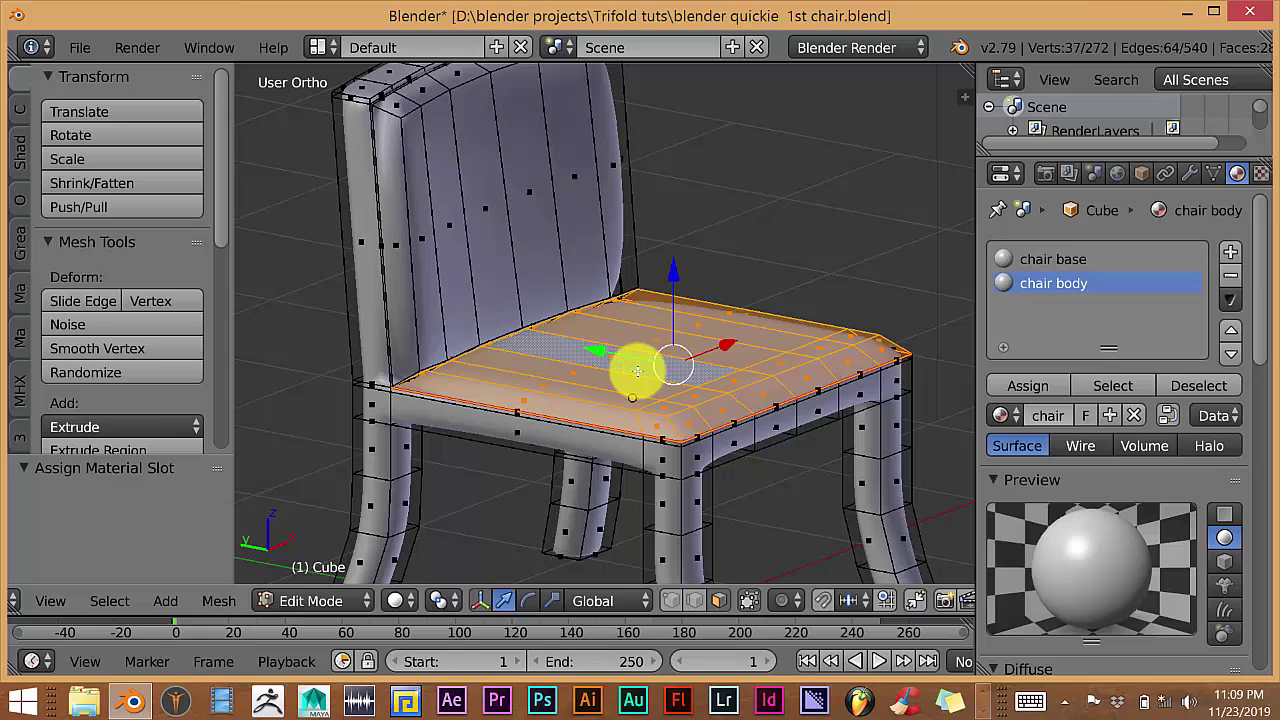
Step: Invert the selection, assign 'chair body' to the backrest and legs, then deselect all
key(ctrl+i)
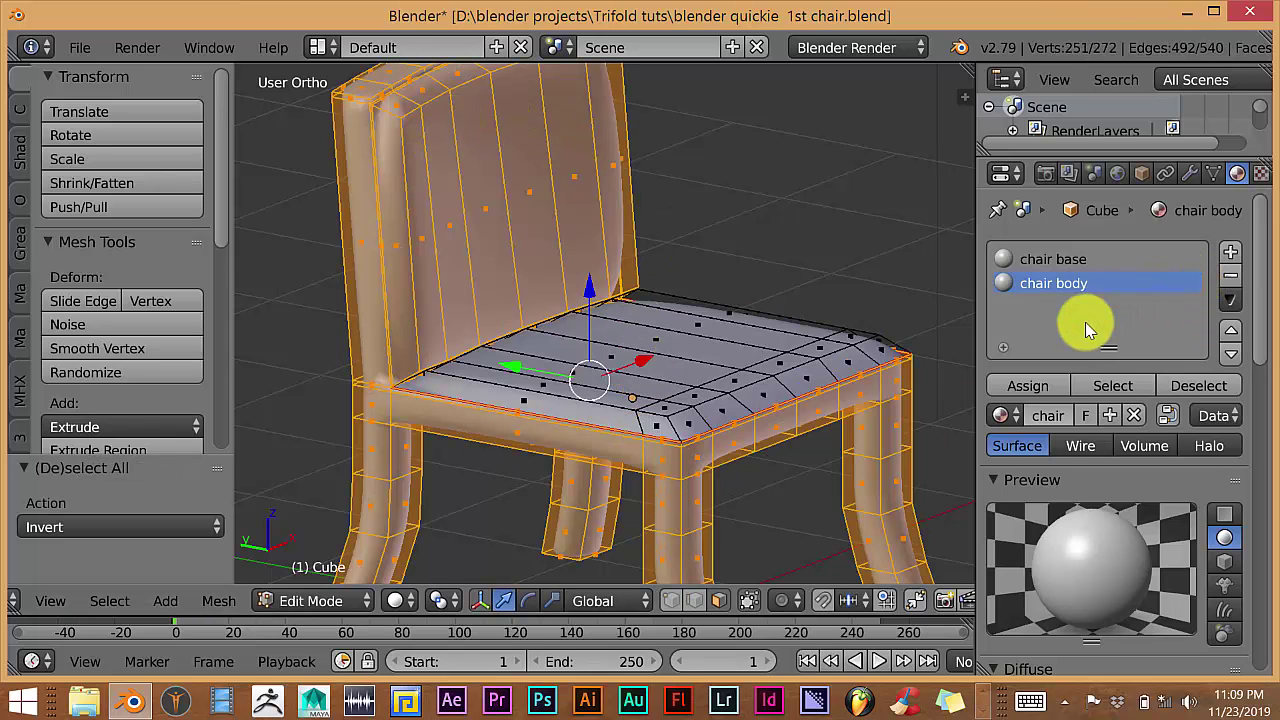
click(1042, 383)
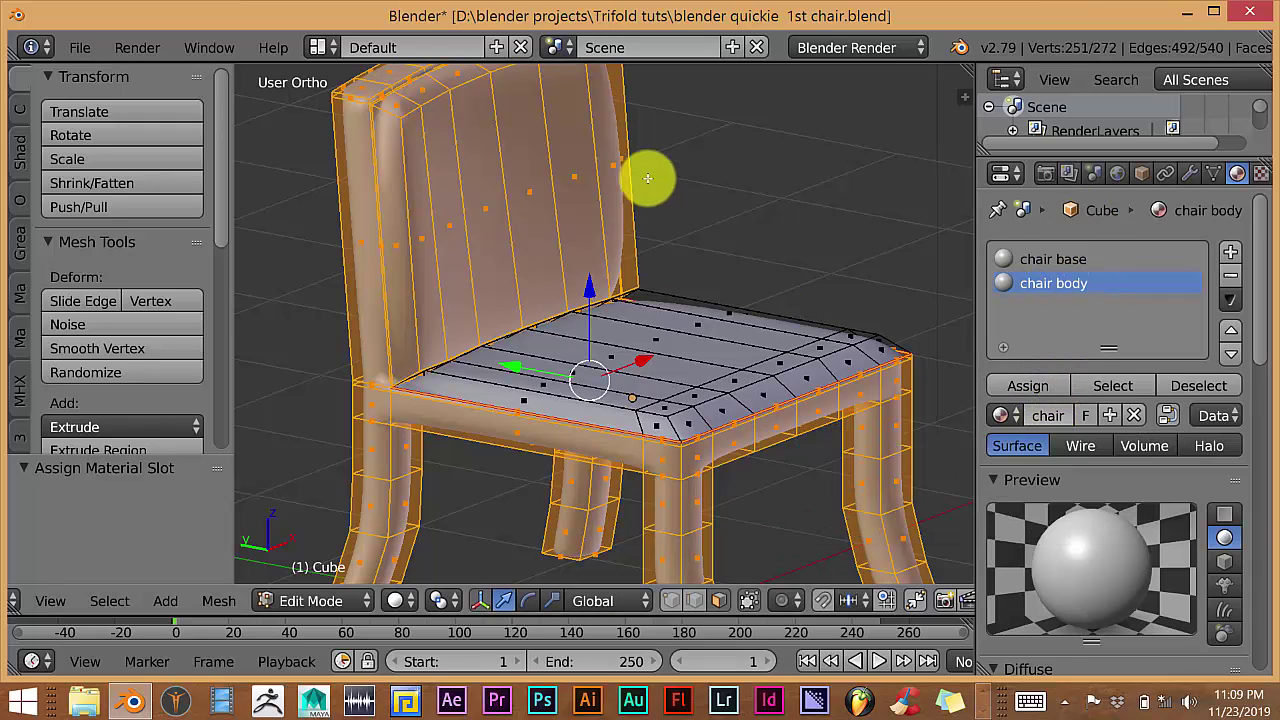
key(a)
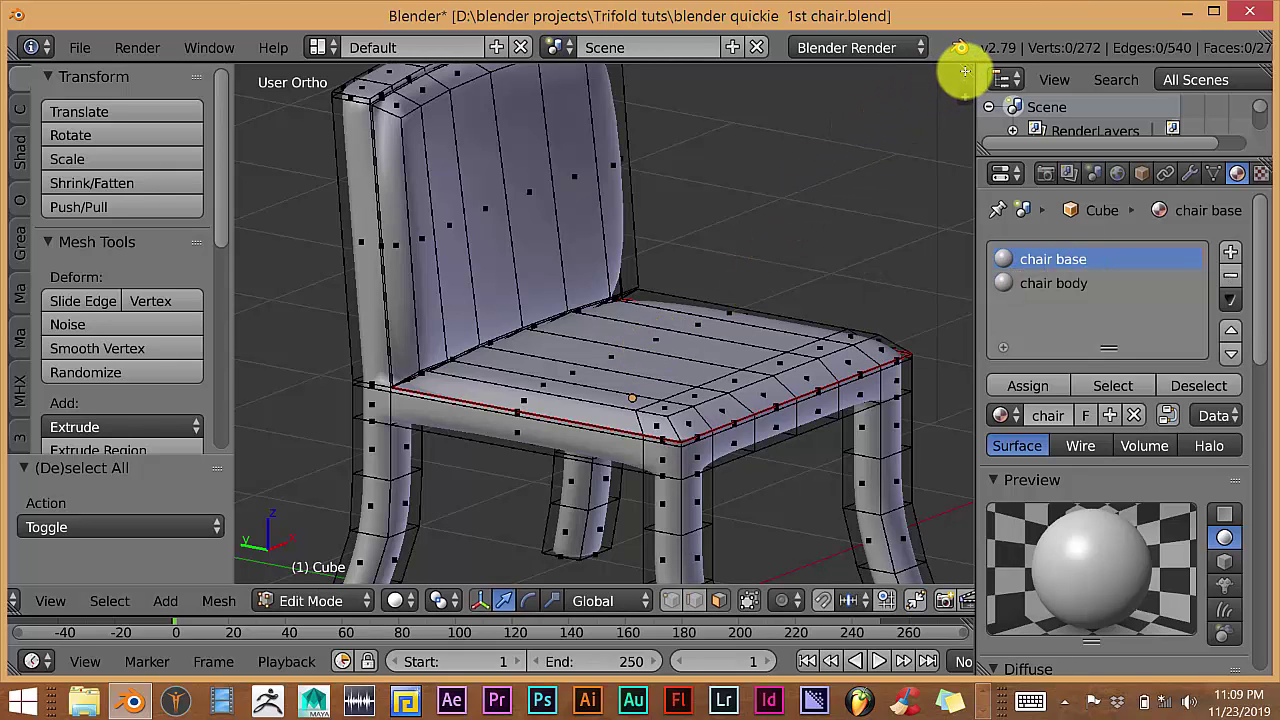
Step: Split the viewport, make the upper half a Node Editor, and return to Object Mode
drag(965, 71, 960, 364)
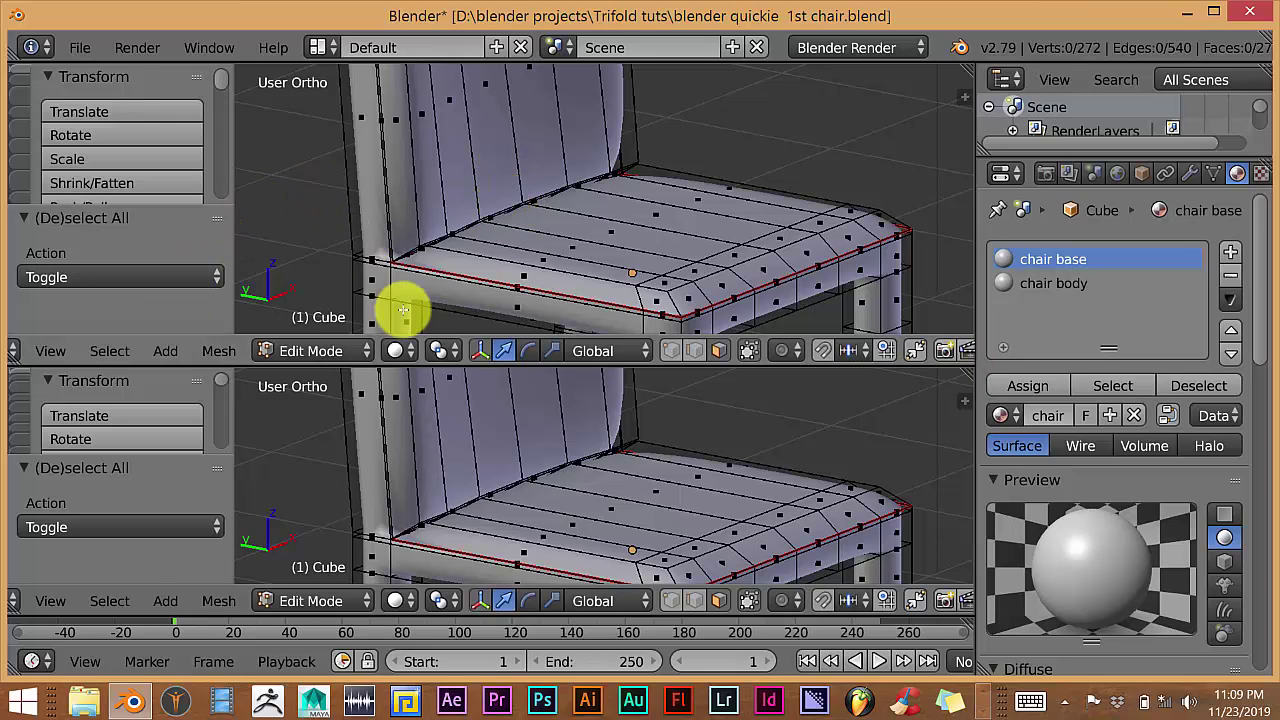
scroll(251, 355, left, 3)
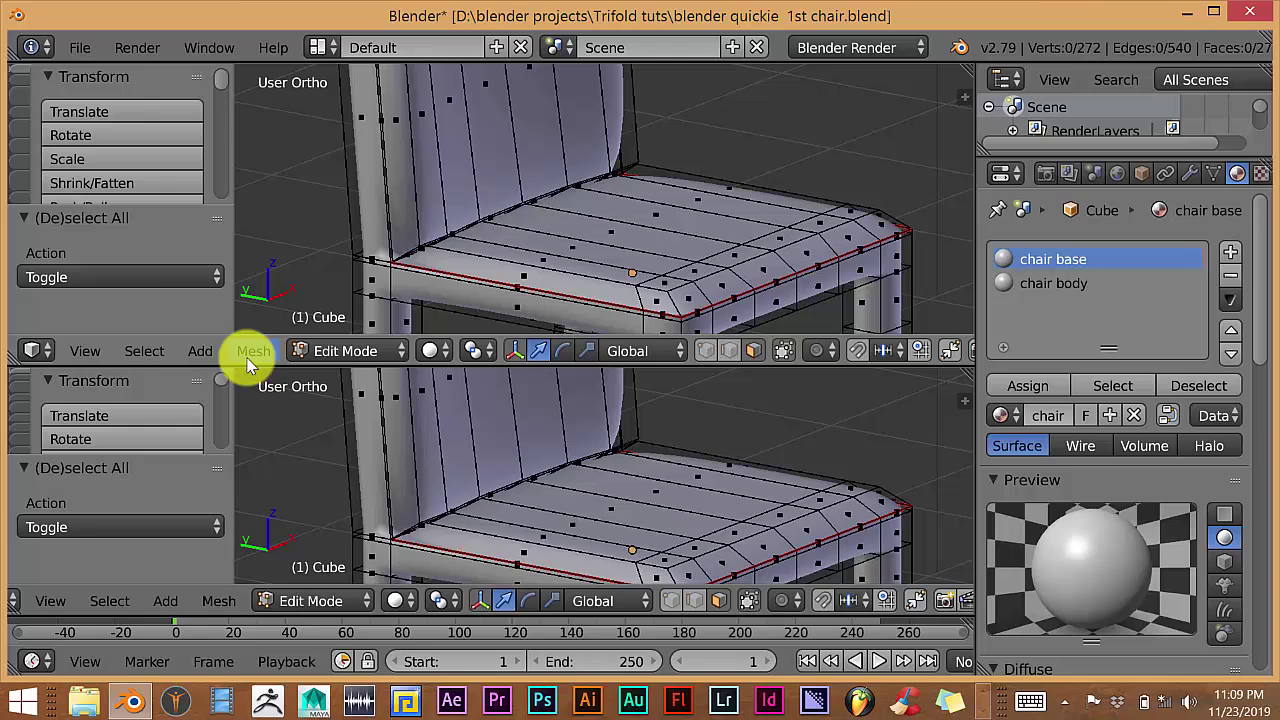
click(34, 352)
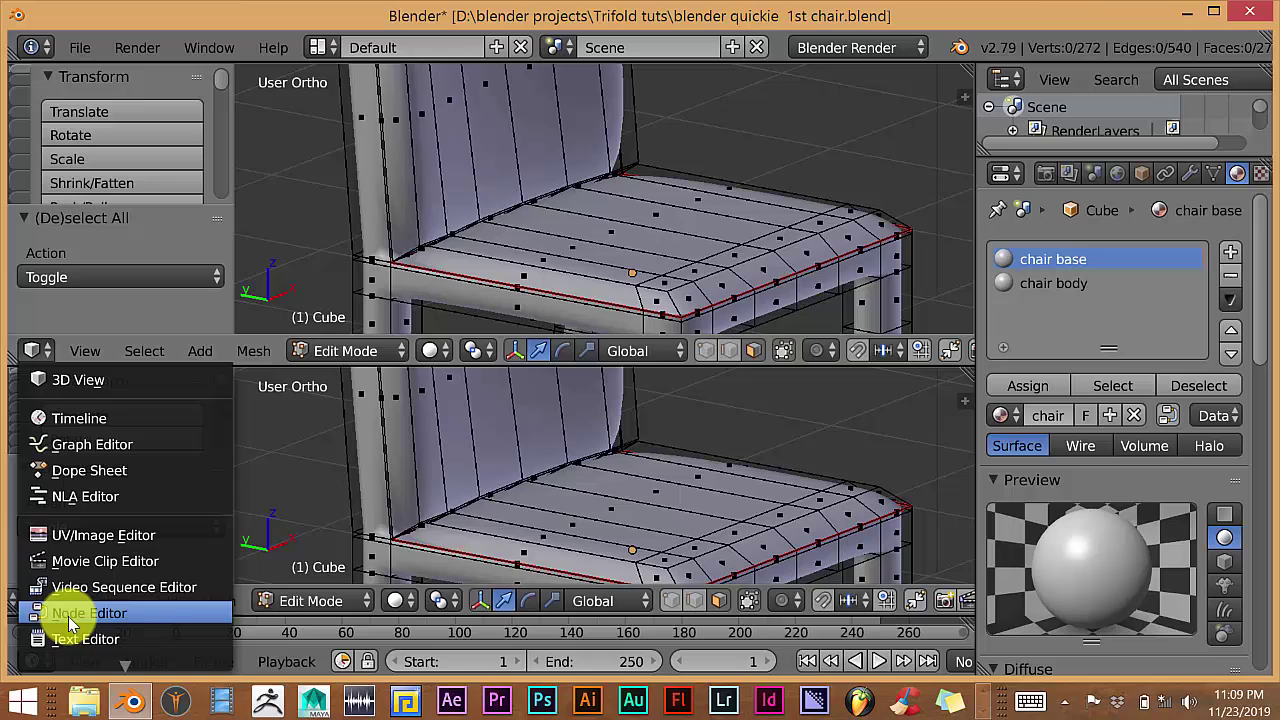
click(70, 616)
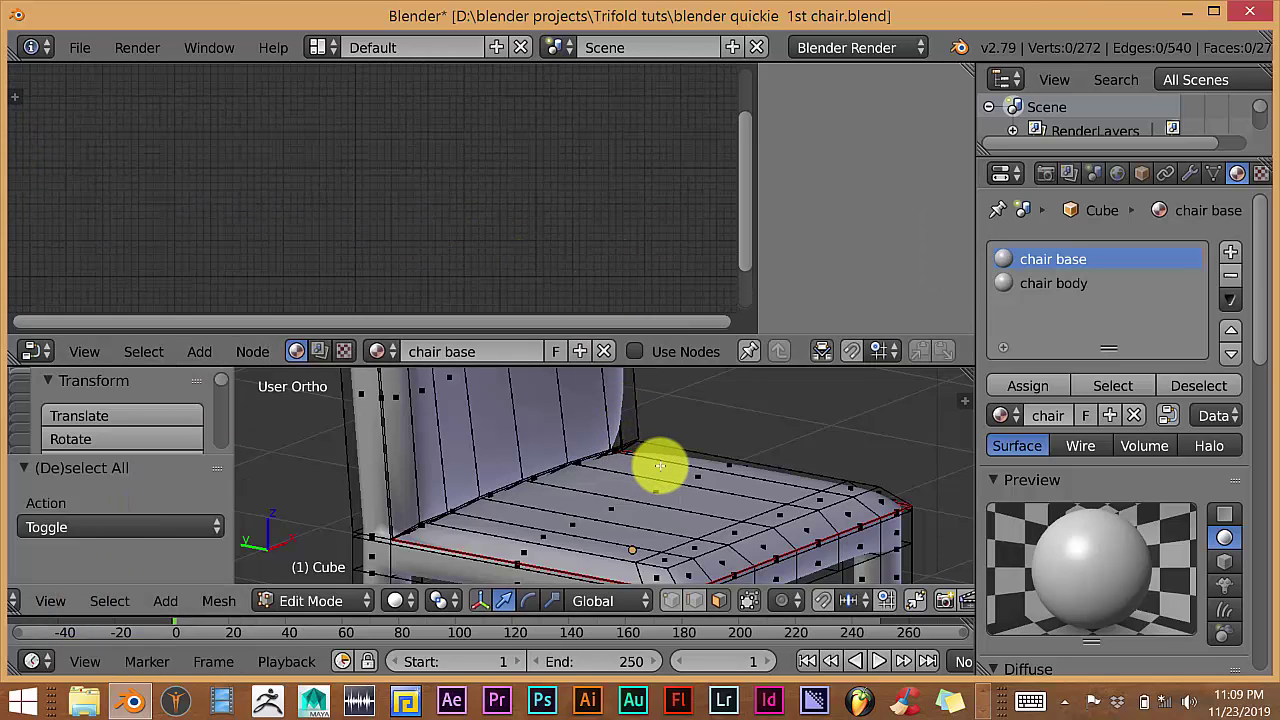
key(Tab)
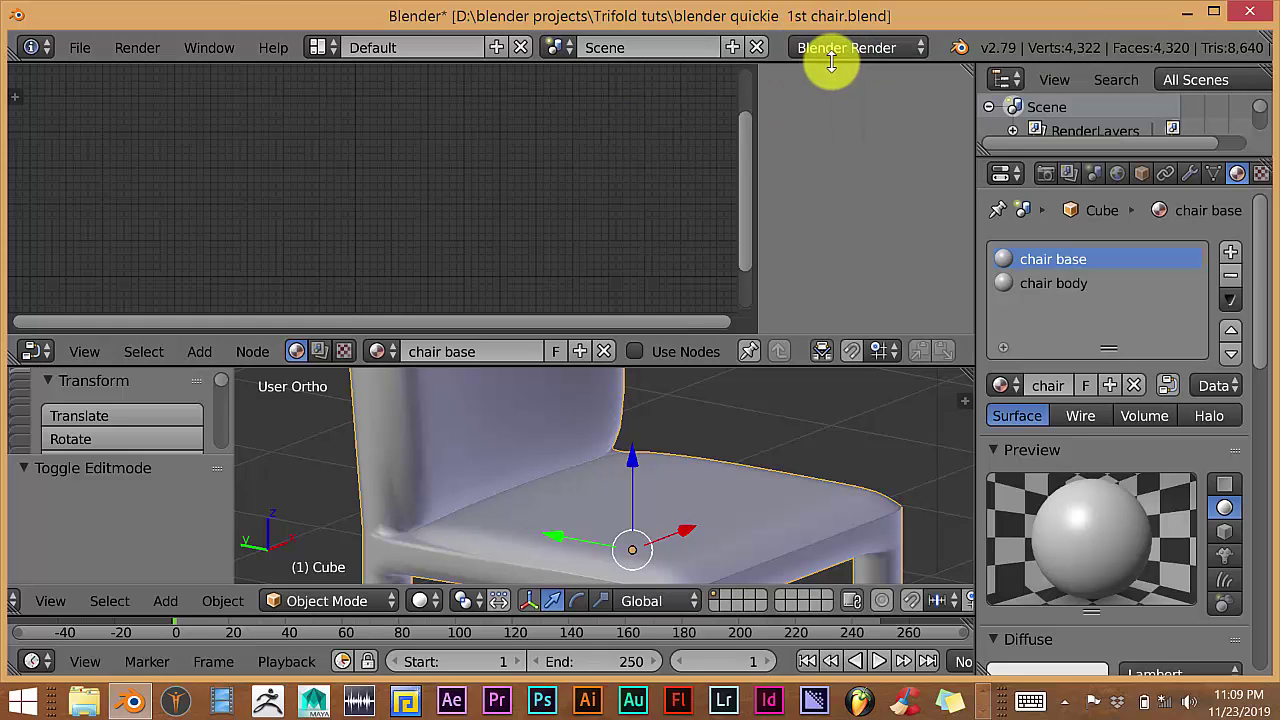
Step: Switch the render engine to Cycles and enable nodes for the 'chair base' material
click(831, 55)
click(833, 128)
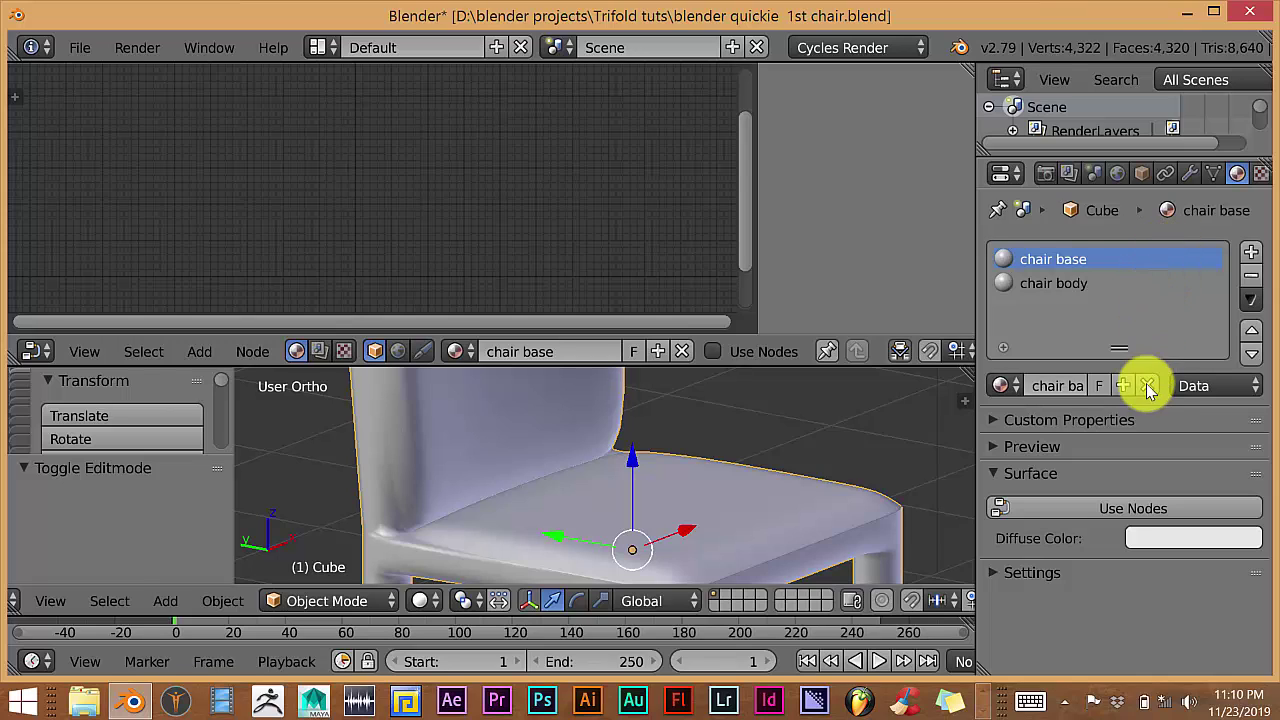
click(1131, 507)
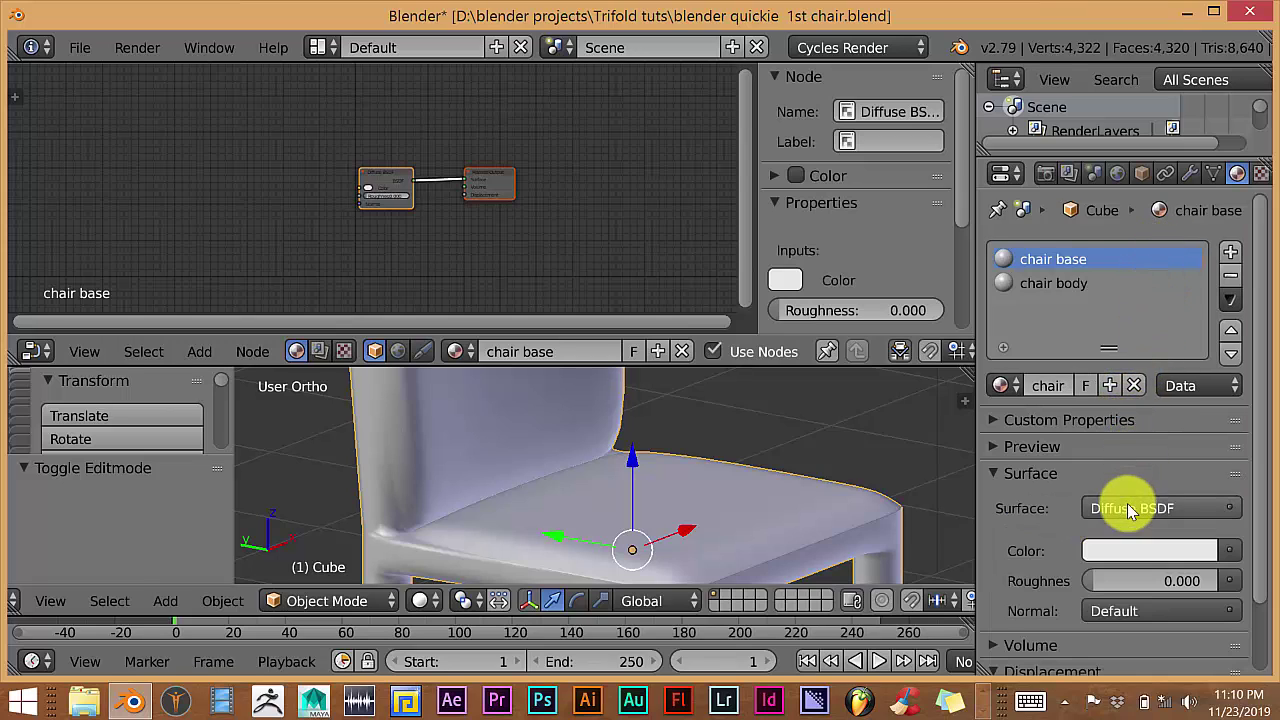
Step: Delete the default Diffuse BSDF node and bring up the Add node menu
scroll(502, 262, up, 3)
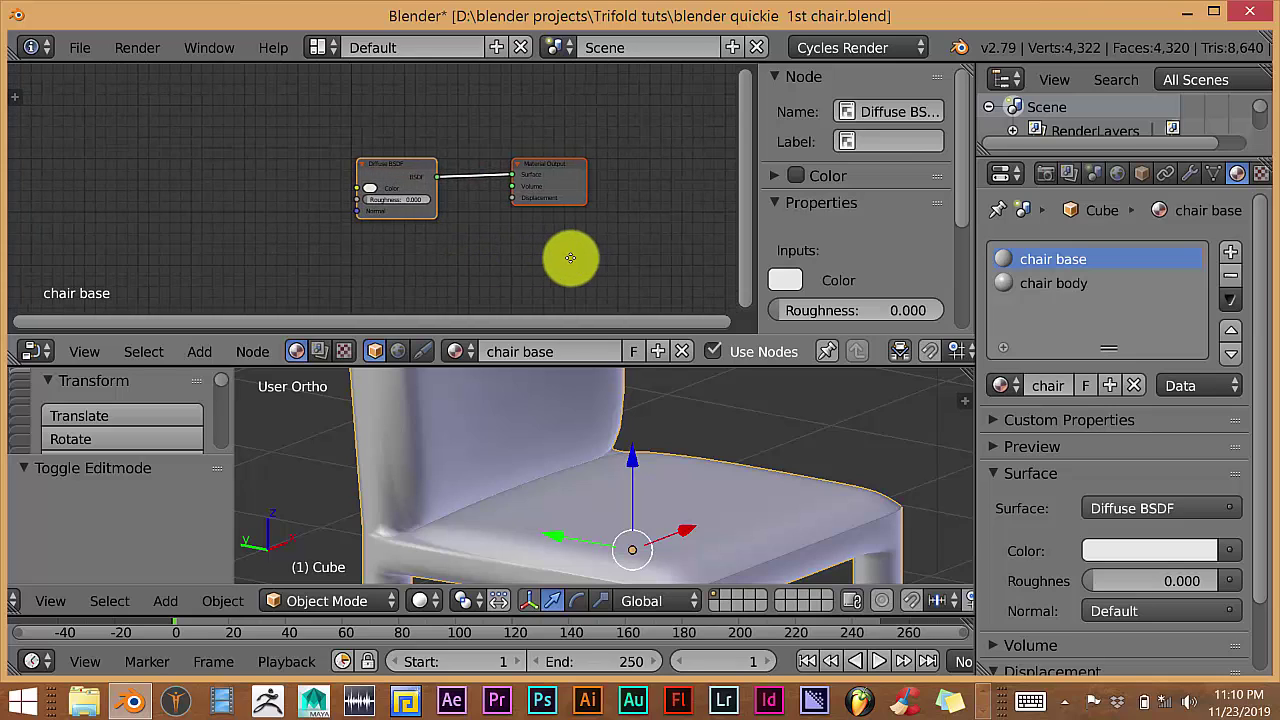
scroll(548, 267, left, 1)
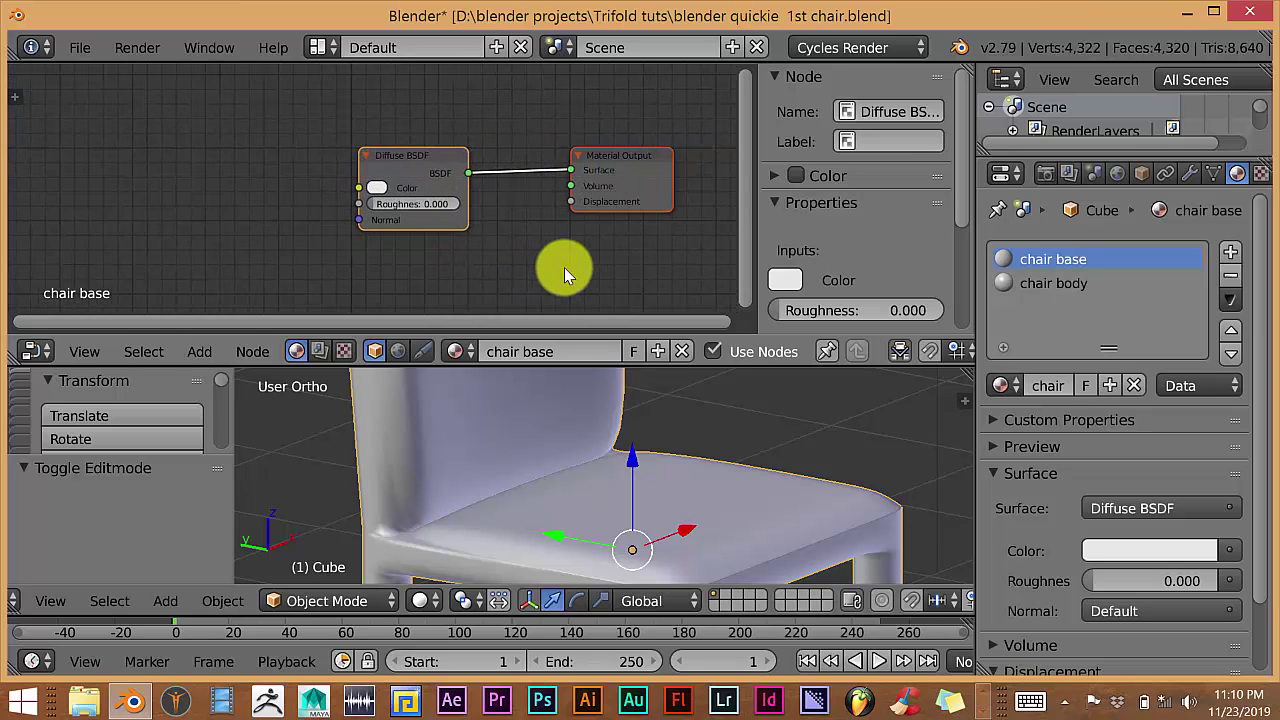
click(422, 162)
key(x)
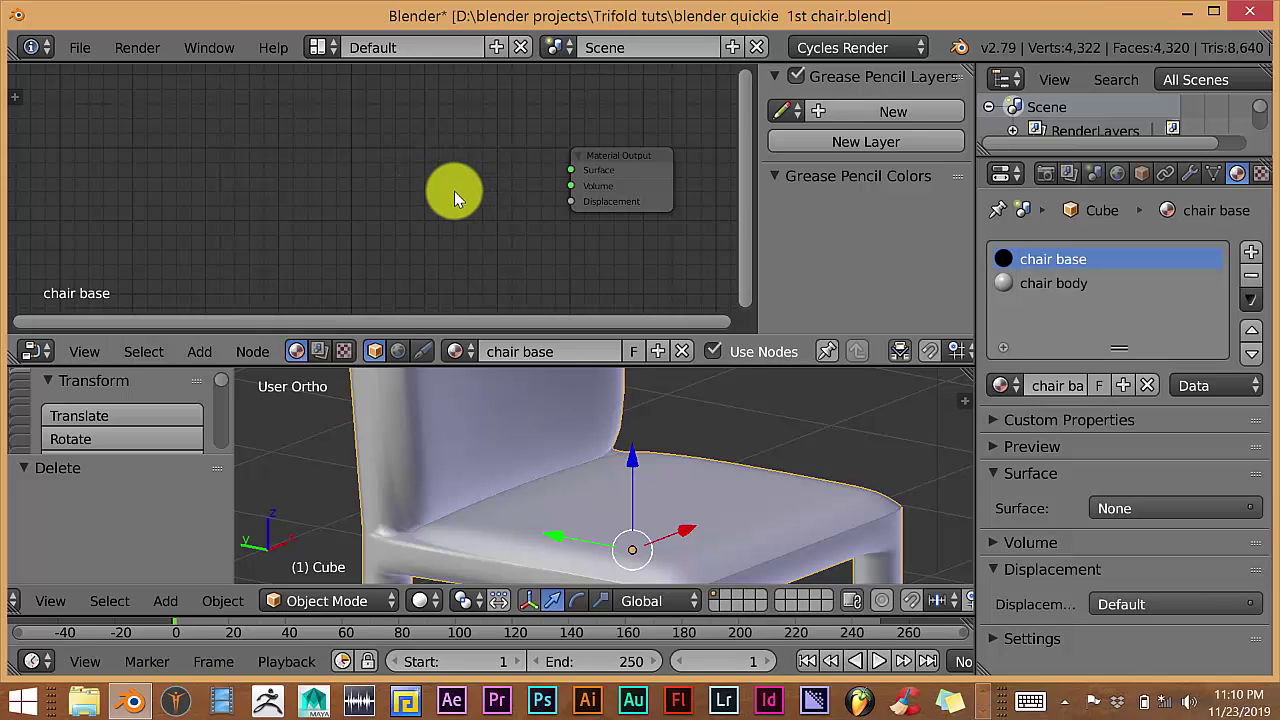
key(shift+a)
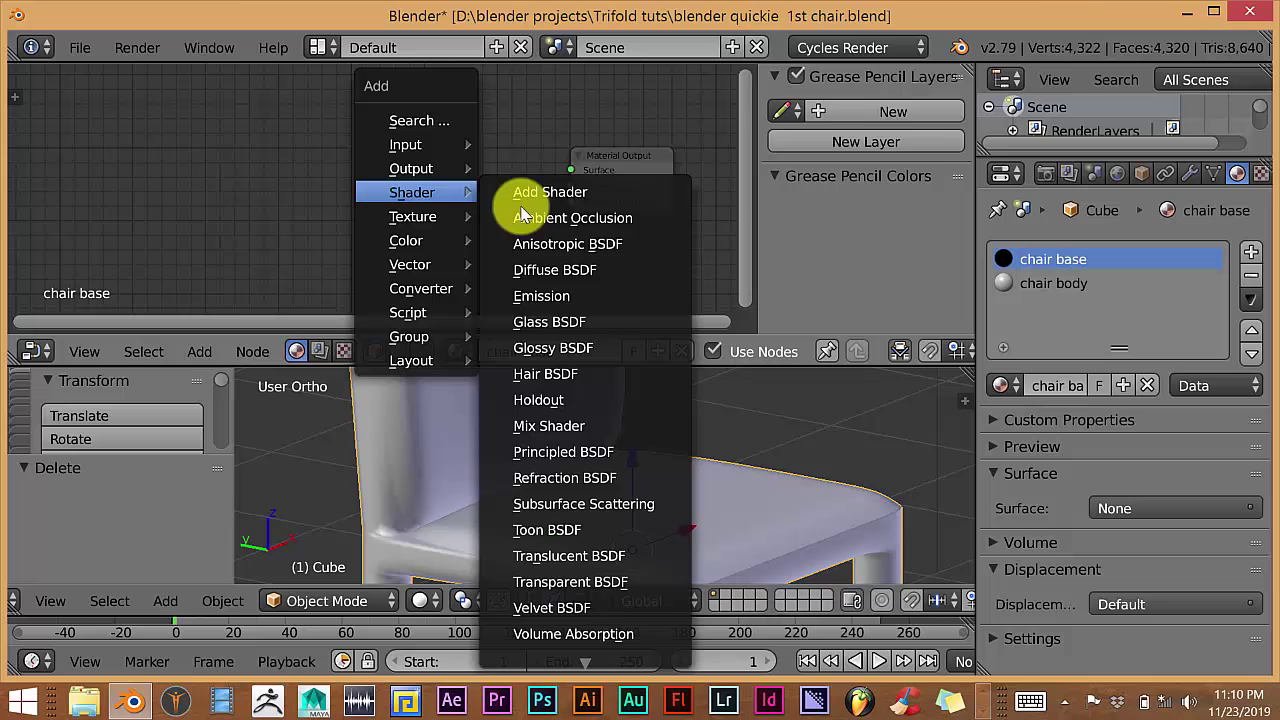
Step: Add a Principled BSDF shader node to the left of the Material Output
click(576, 451)
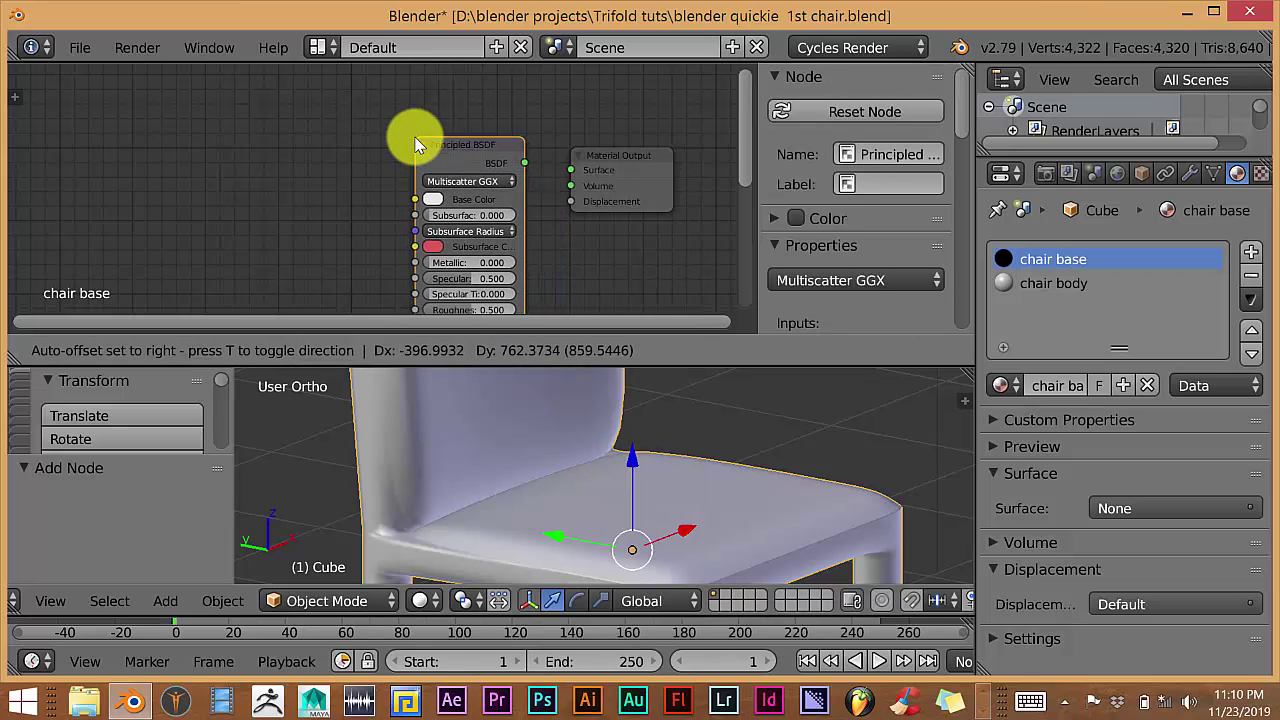
click(420, 132)
scroll(472, 222, down, 3)
scroll(443, 214, up, 1)
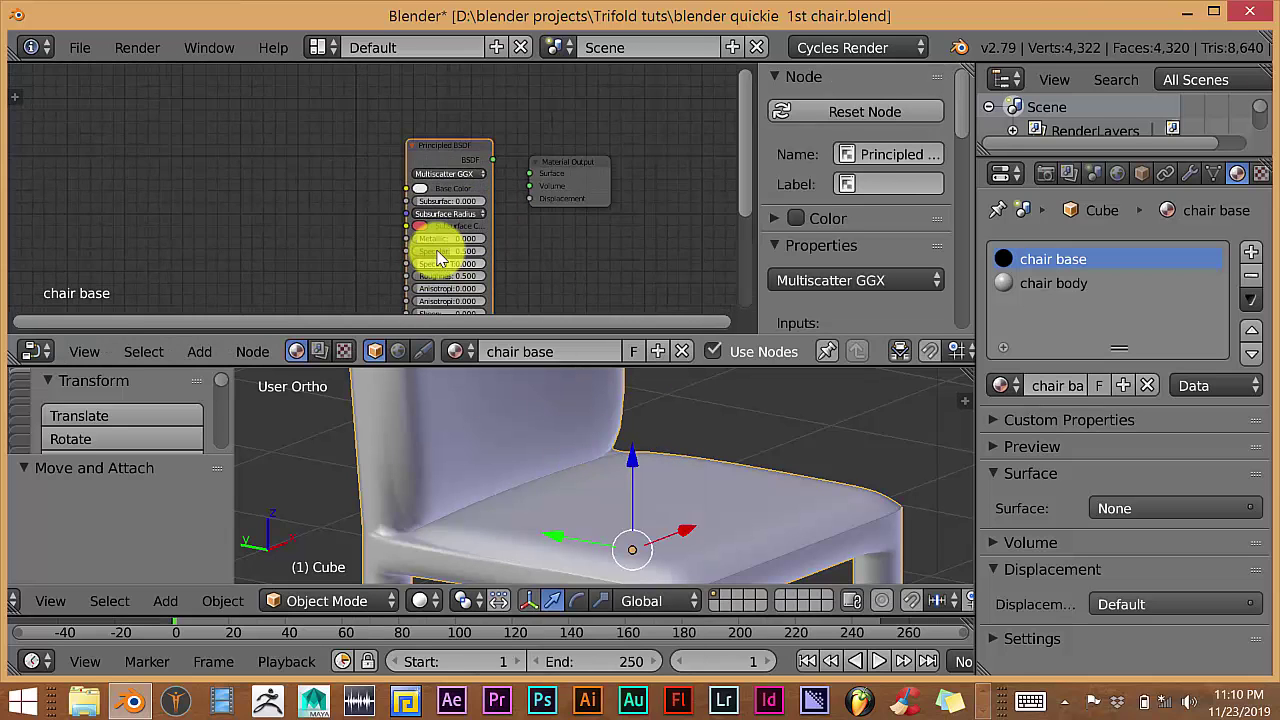
middle_drag(429, 234, 417, 300)
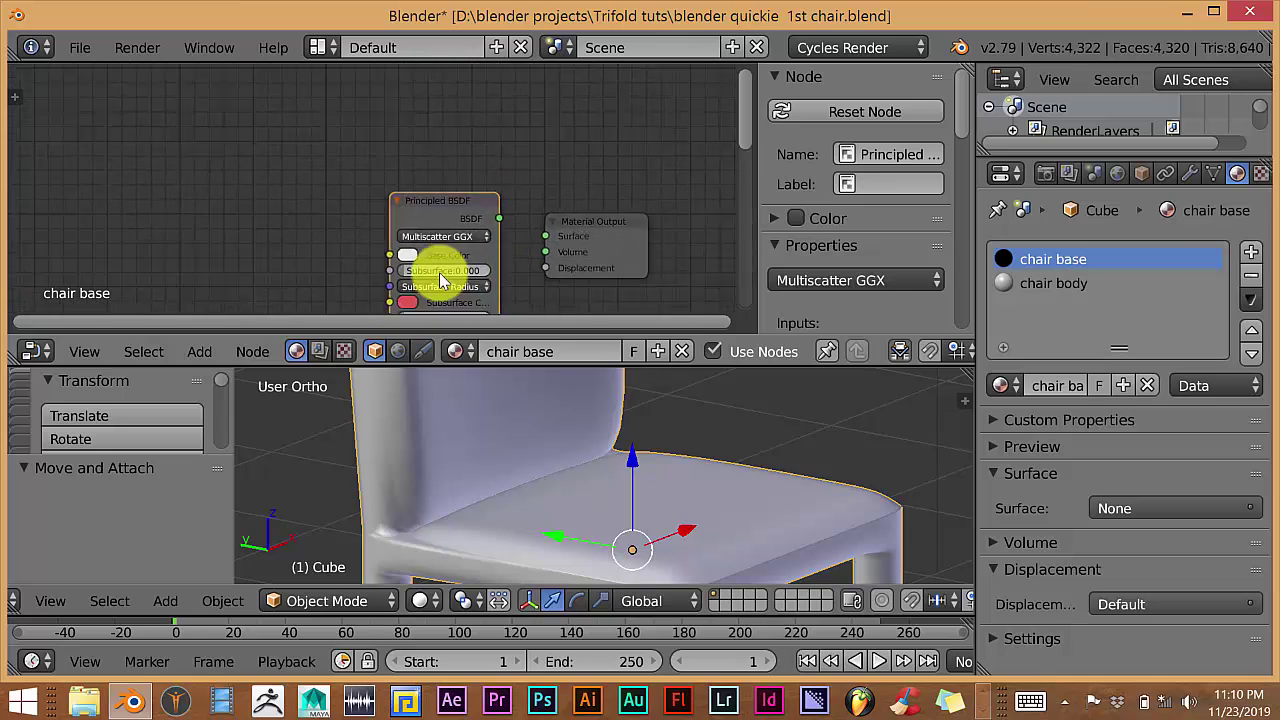
scroll(443, 271, up, 3)
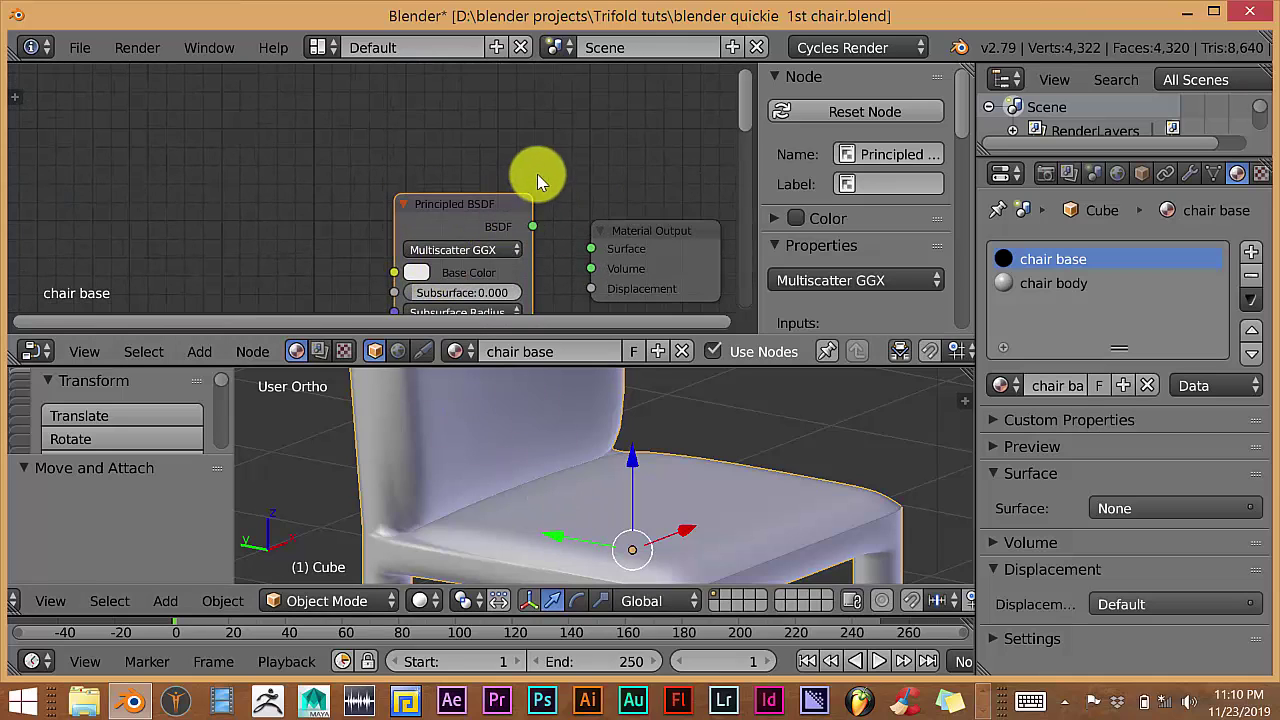
scroll(560, 189, up, 1)
scroll(512, 178, down, 3)
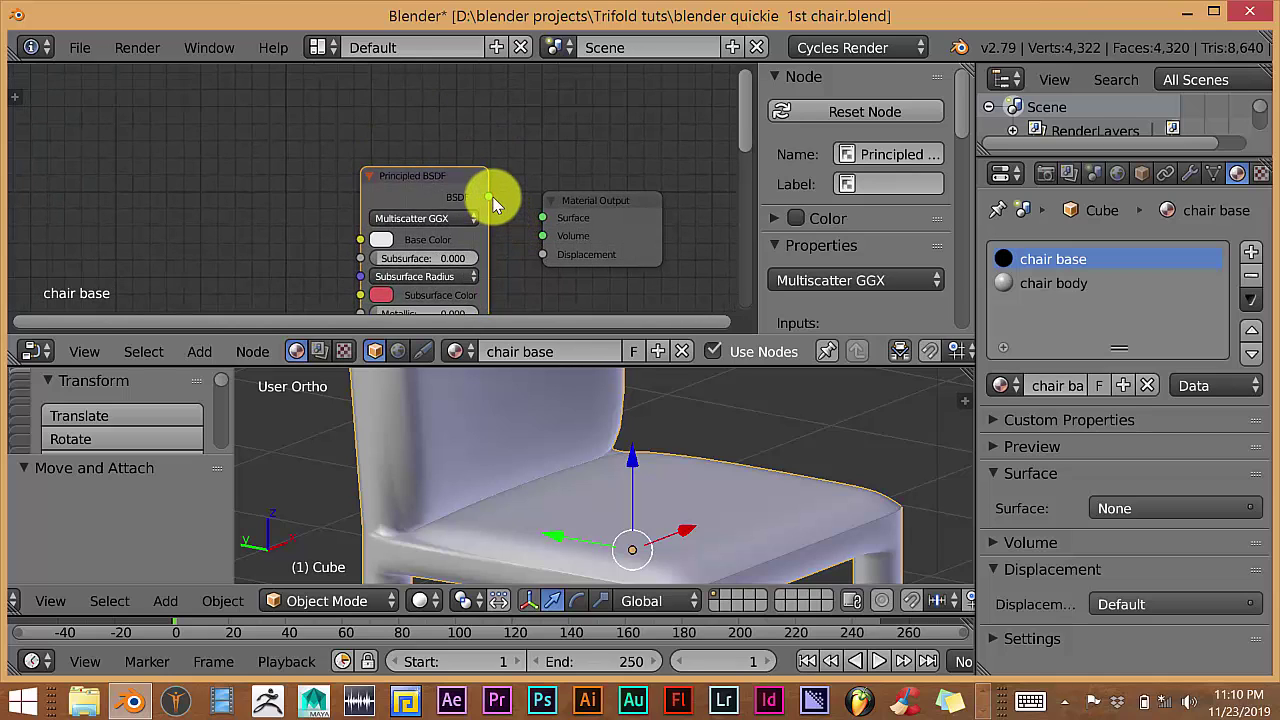
Step: Connect the Principled BSDF output to the Material Output's Surface input
drag(490, 199, 540, 222)
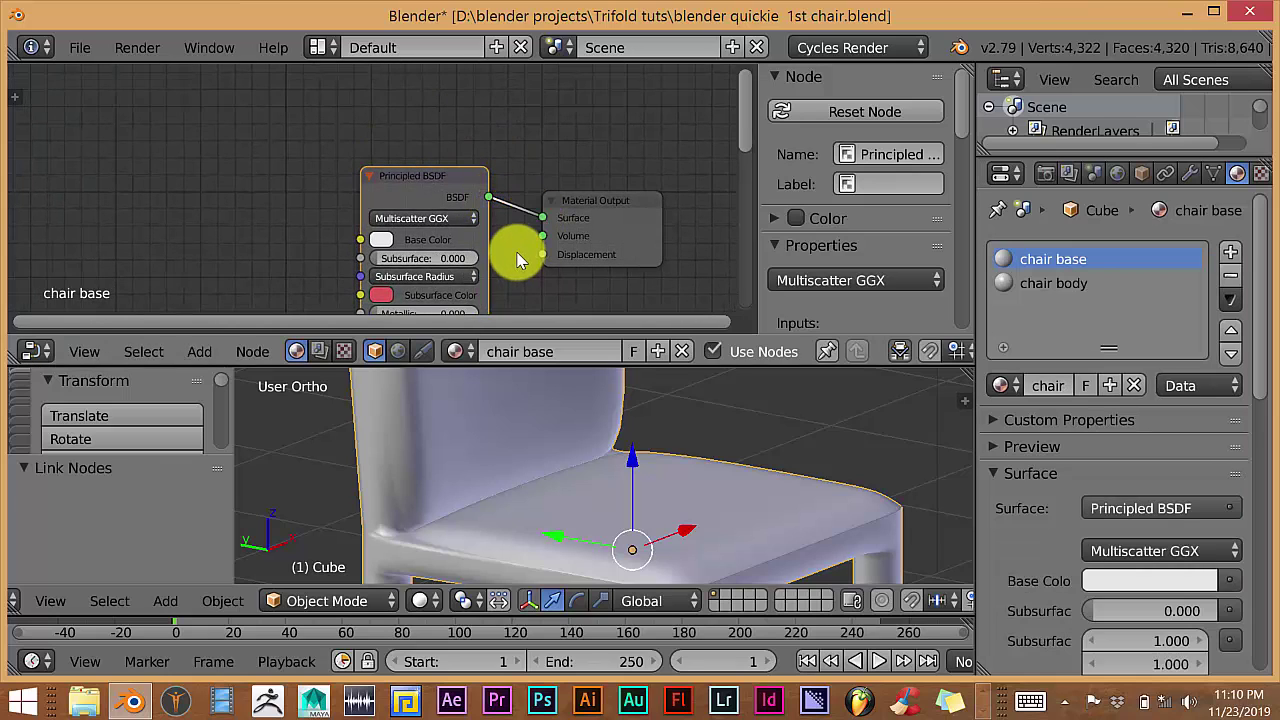
scroll(540, 240, up, 2)
scroll(540, 265, down, 2)
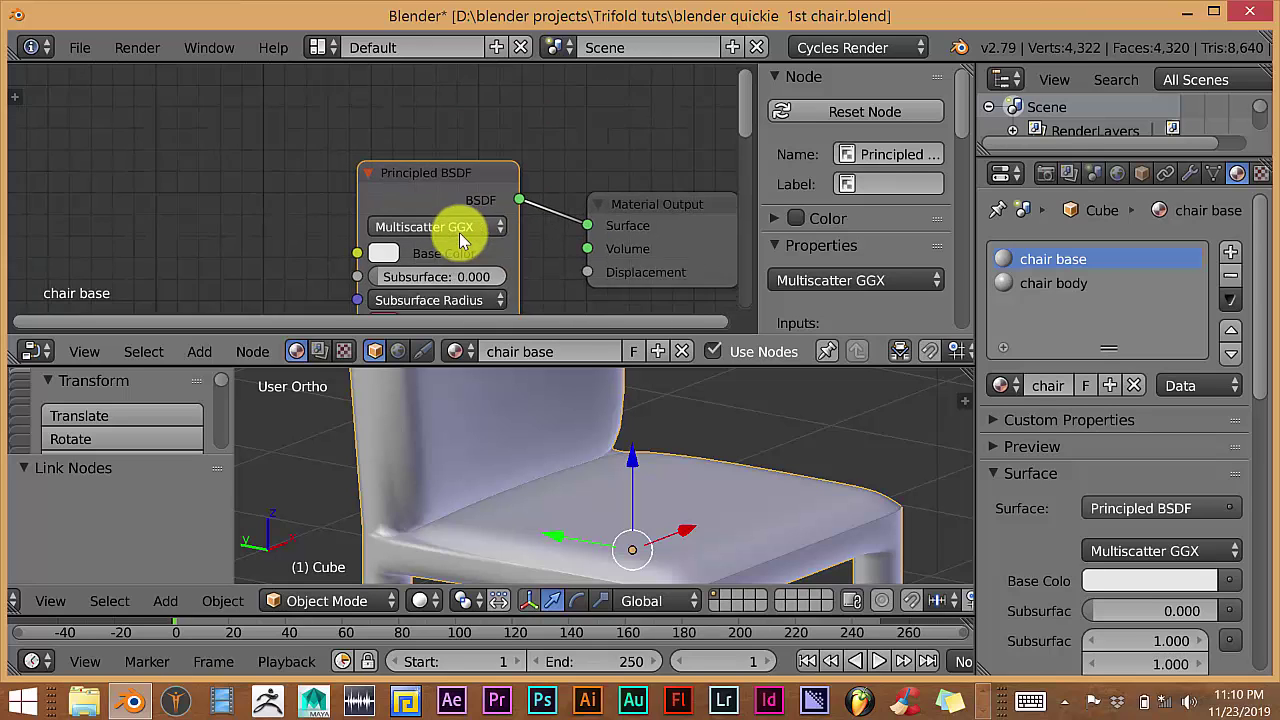
key(alt+Tab)
middle_drag(540, 288, 545, 188)
scroll(578, 245, up, 3)
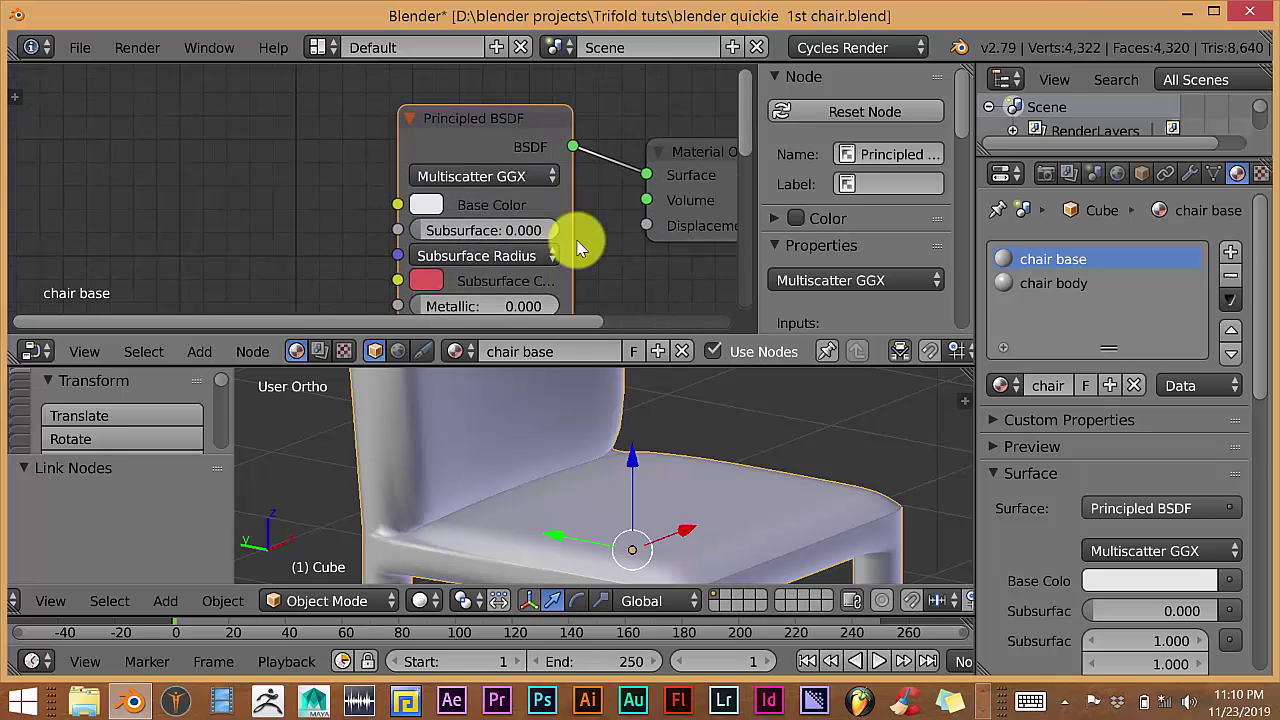
scroll(578, 245, down, 4)
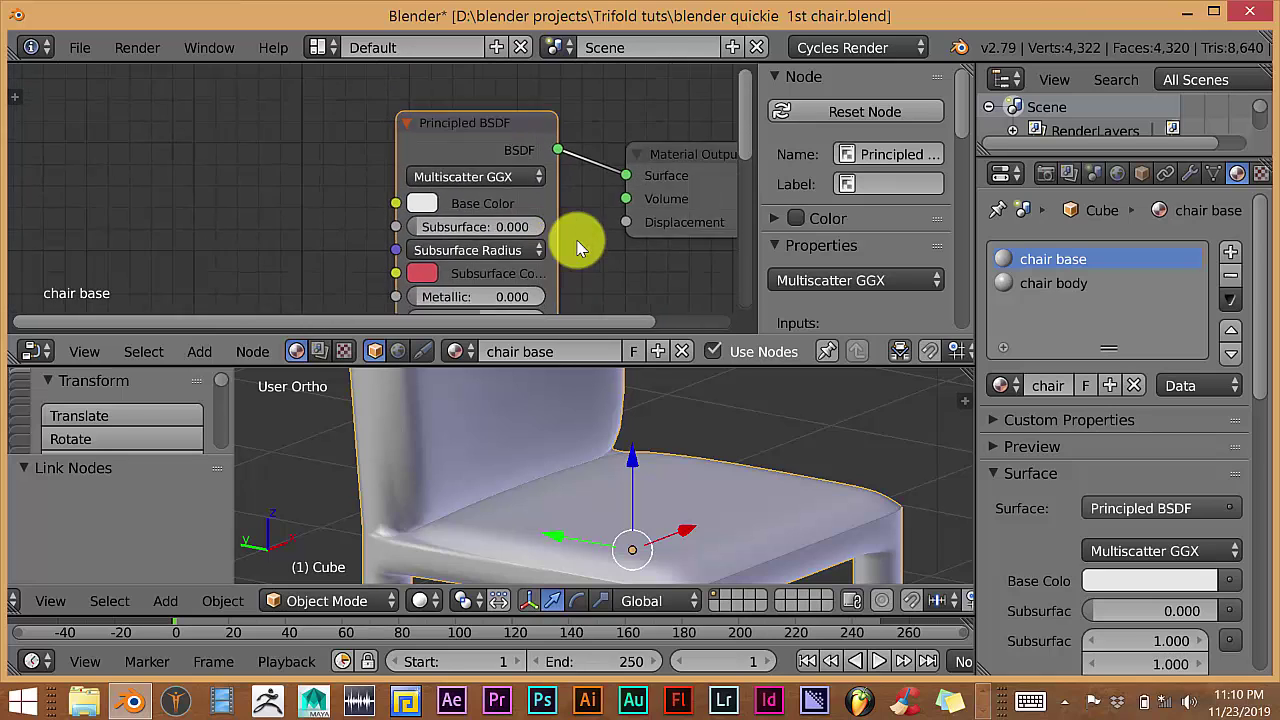
scroll(560, 250, up, 4)
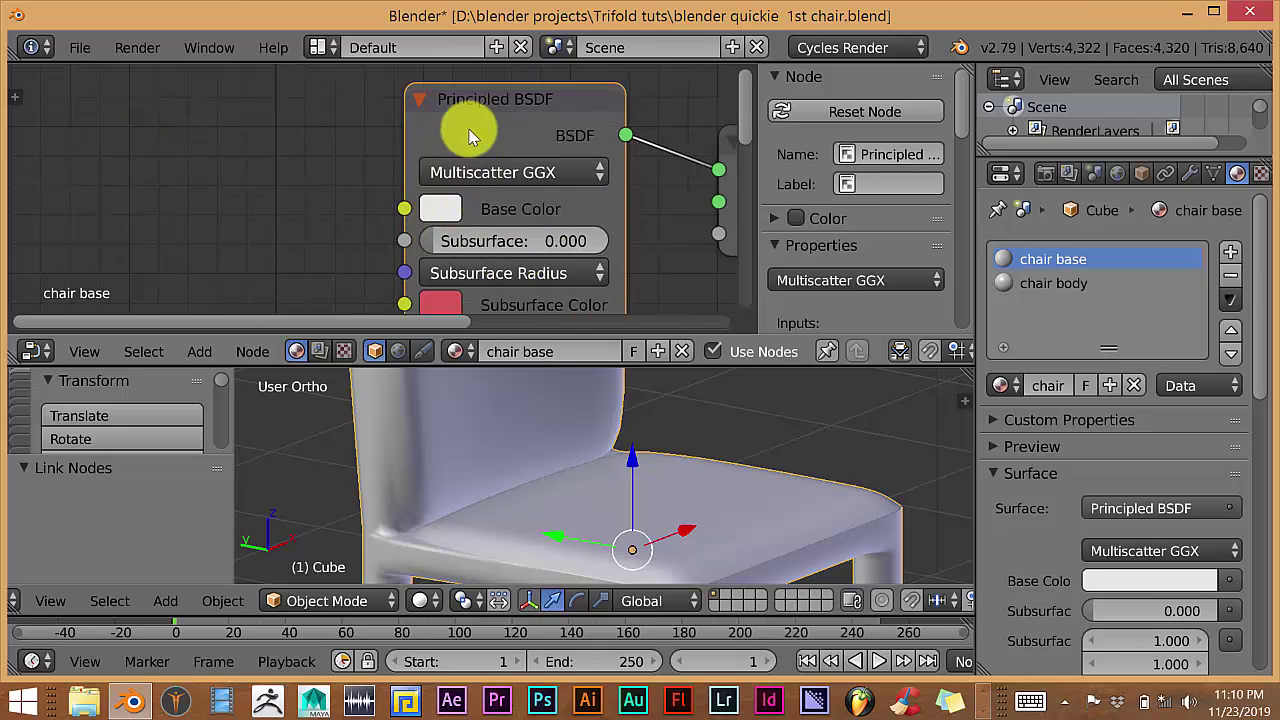
scroll(500, 168, down, 1)
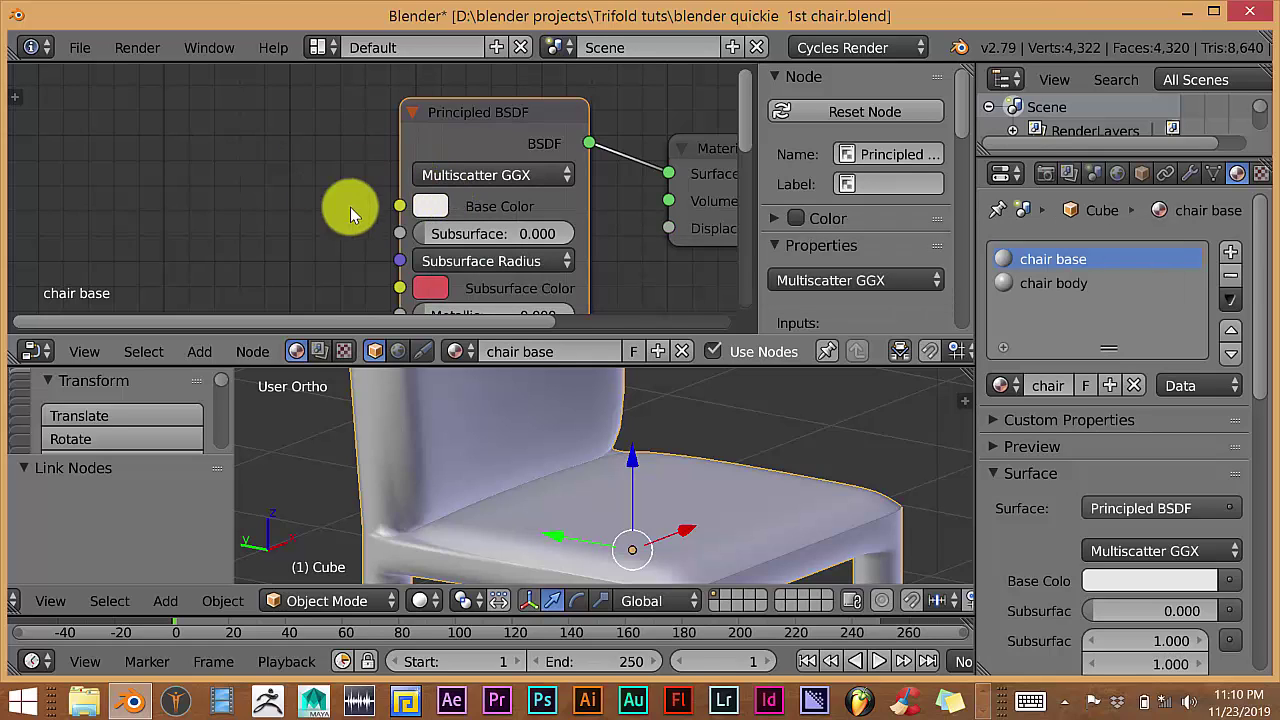
scroll(450, 178, up, 1)
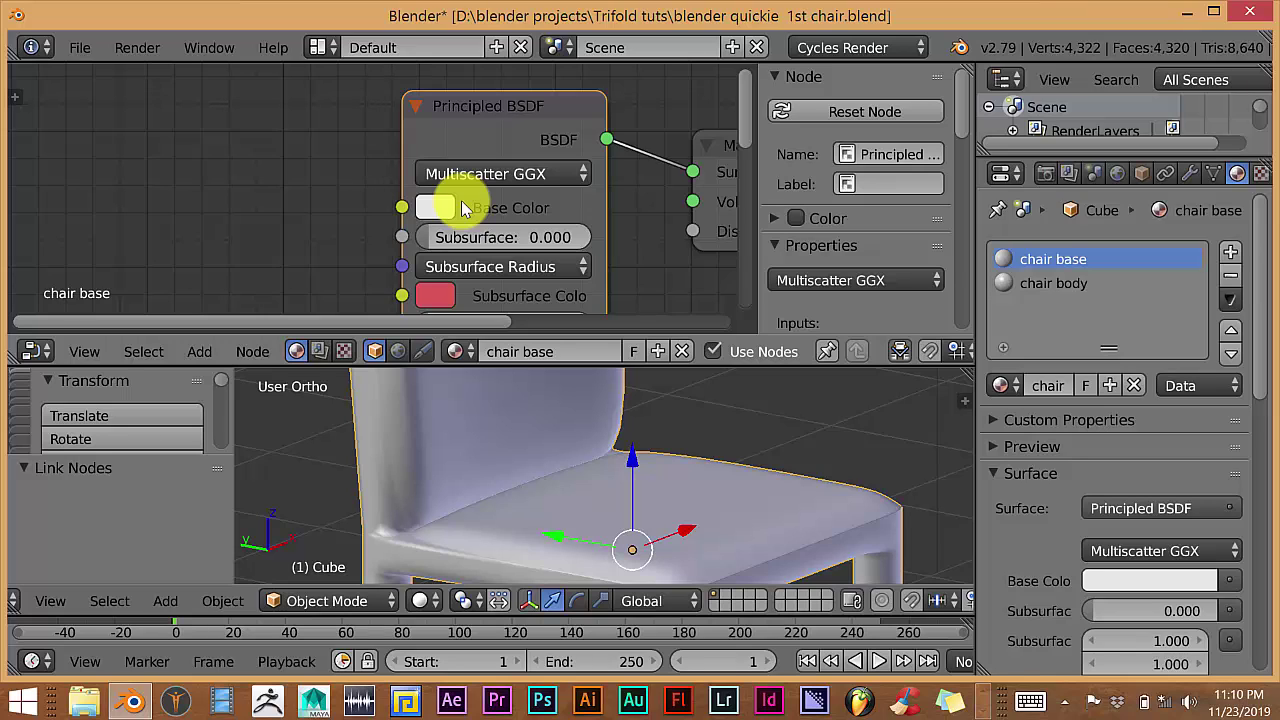
click(80, 47)
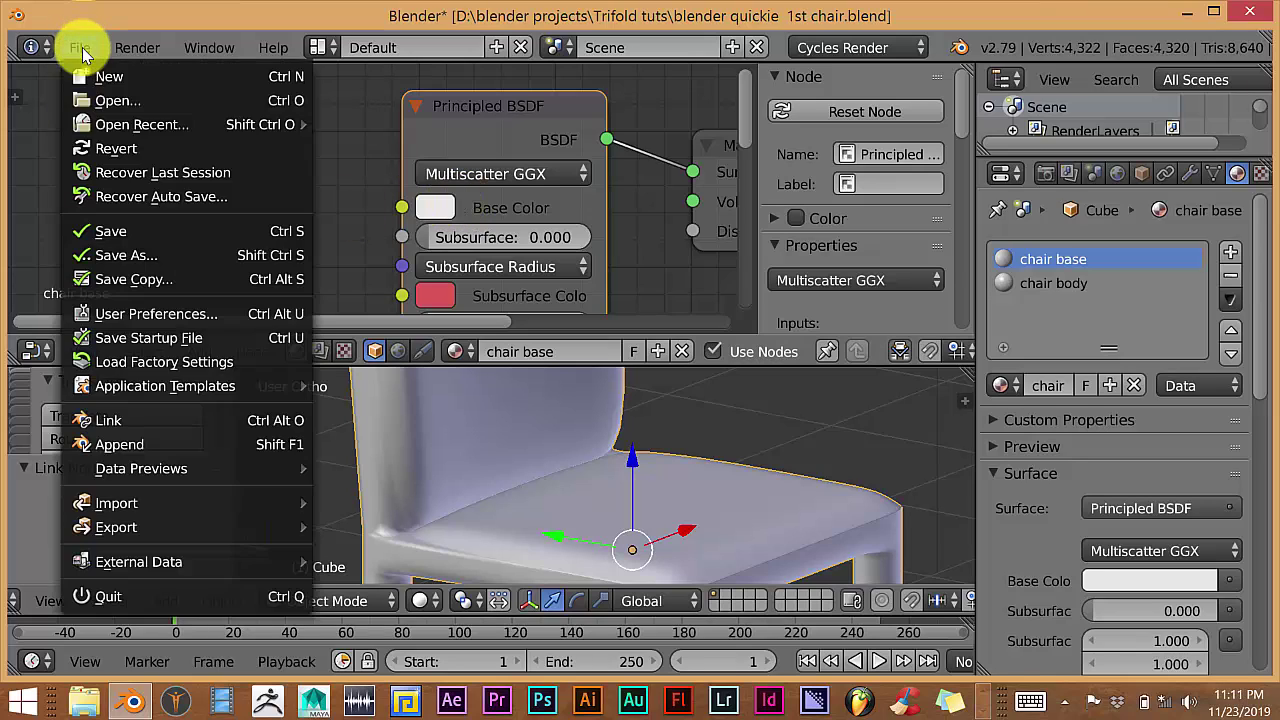
click(153, 315)
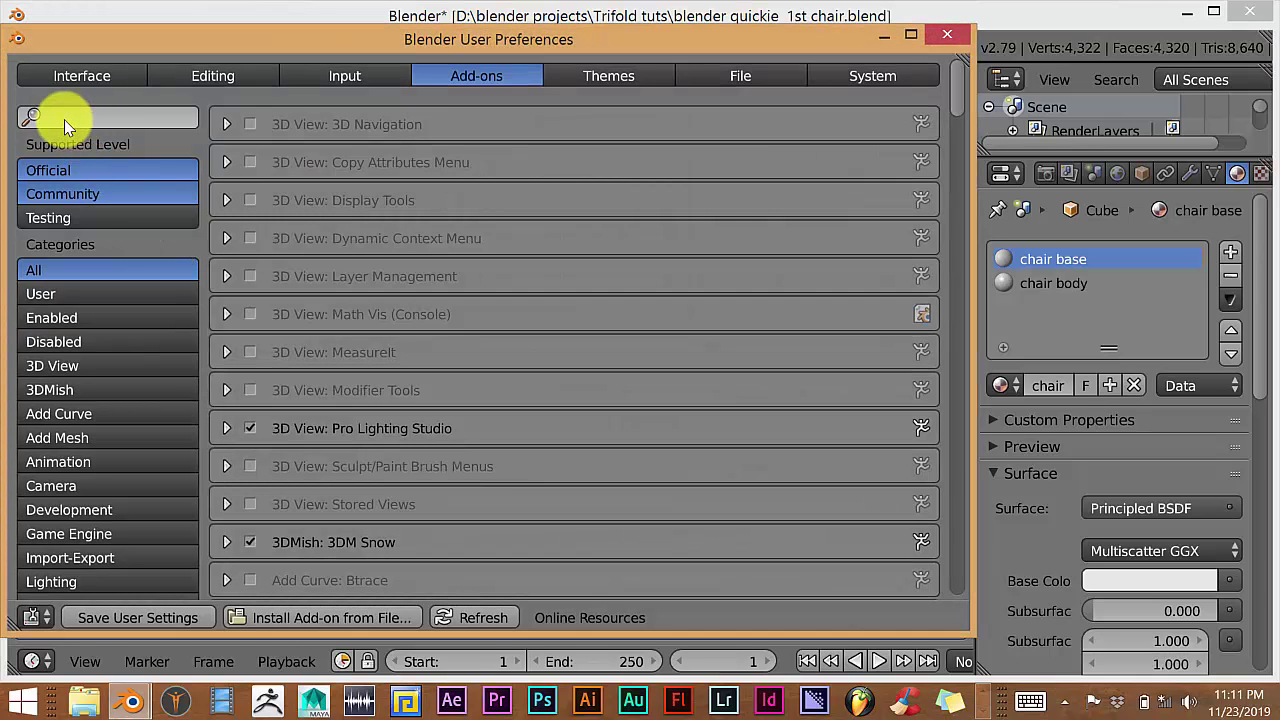
click(108, 120)
text(n)
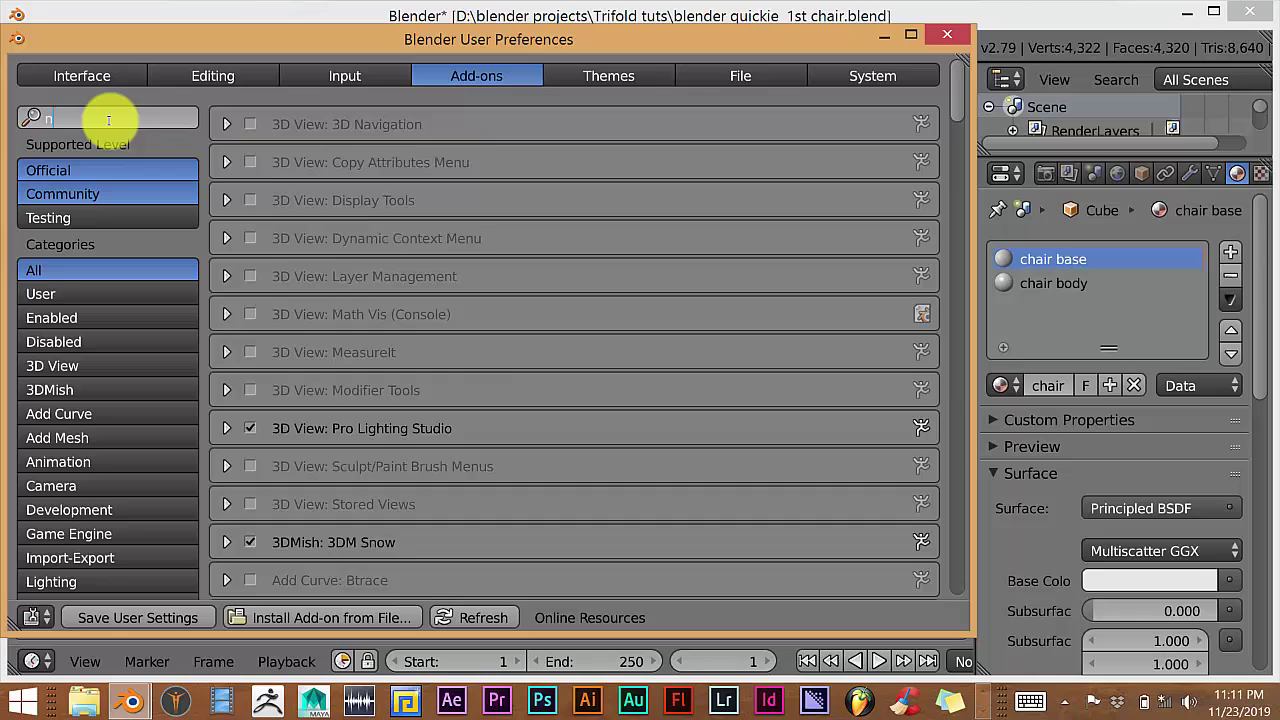
text(ode)
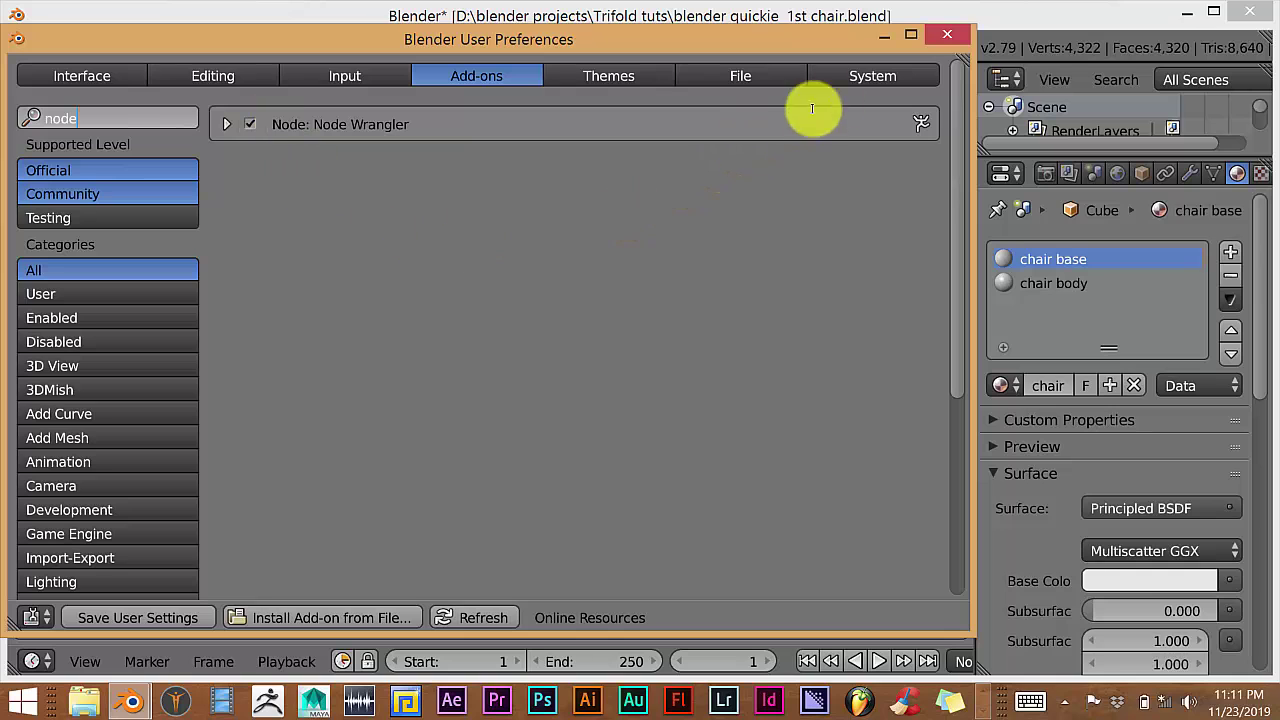
click(944, 38)
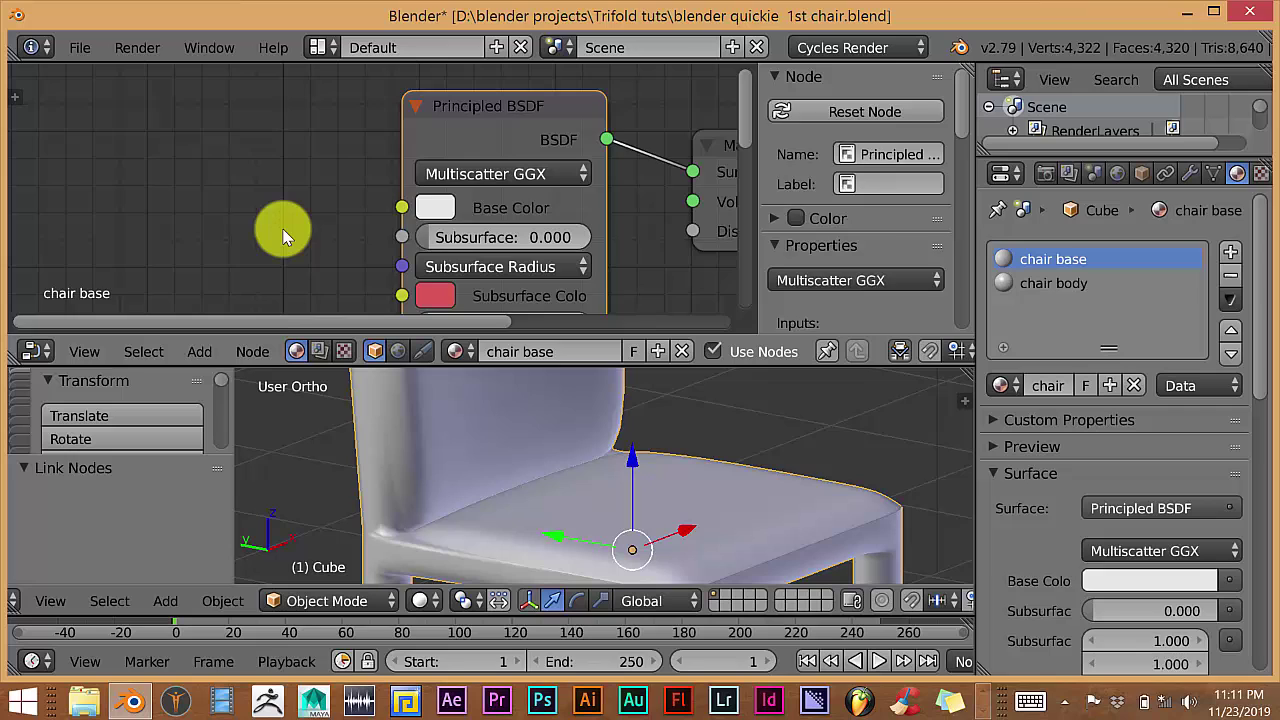
Step: Add Image Texture, Mapping and Texture Coordinate nodes to Base Color with Ctrl+T, then reposition them
key(ctrl+t)
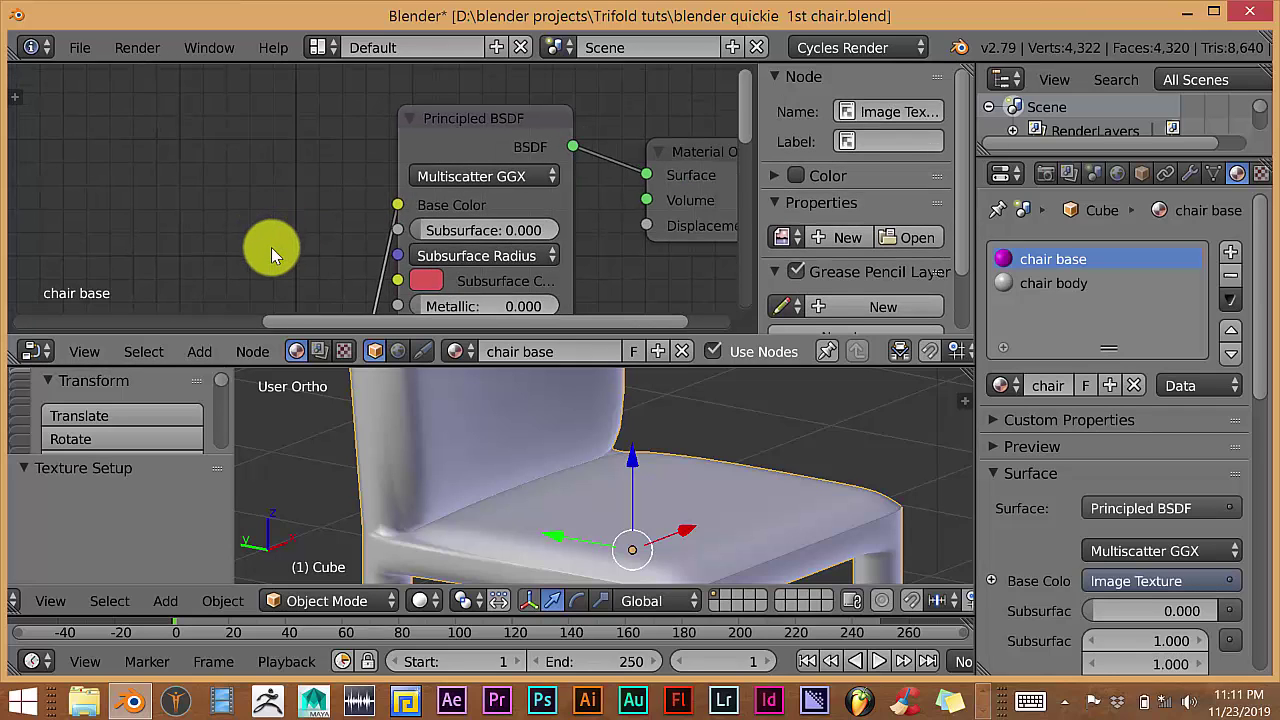
key(g)
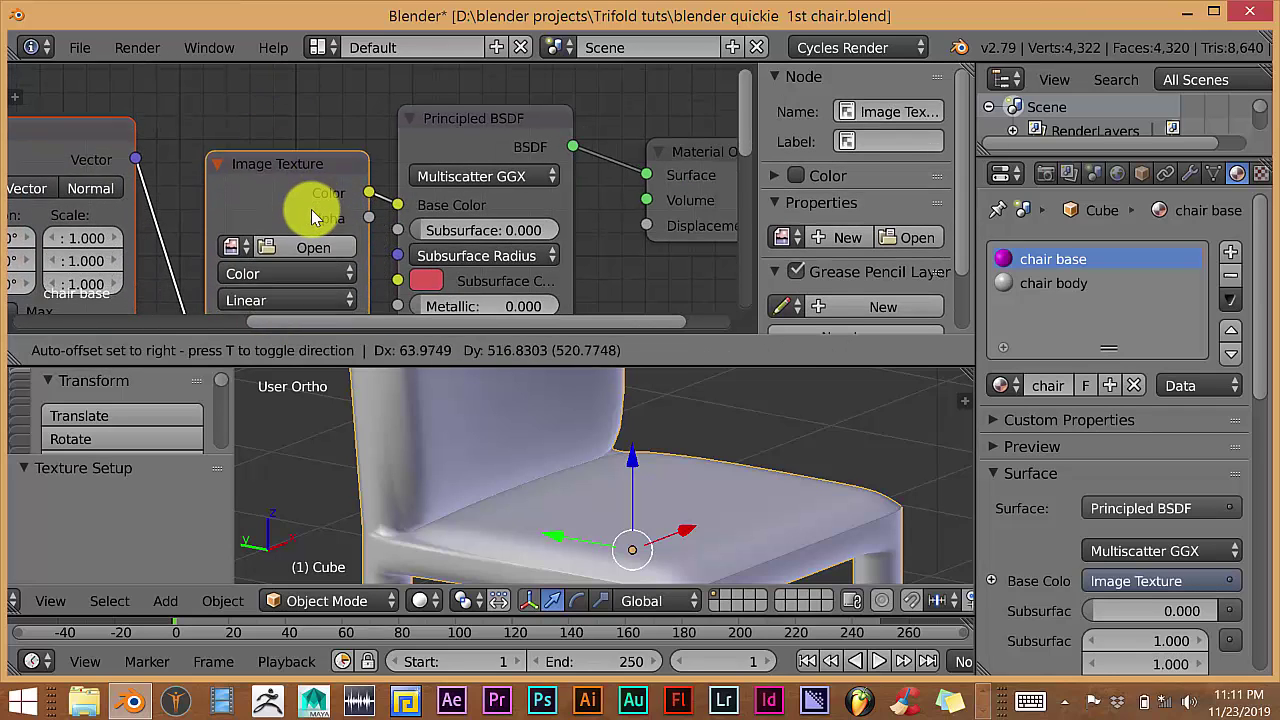
click(312, 215)
scroll(330, 266, down, 2)
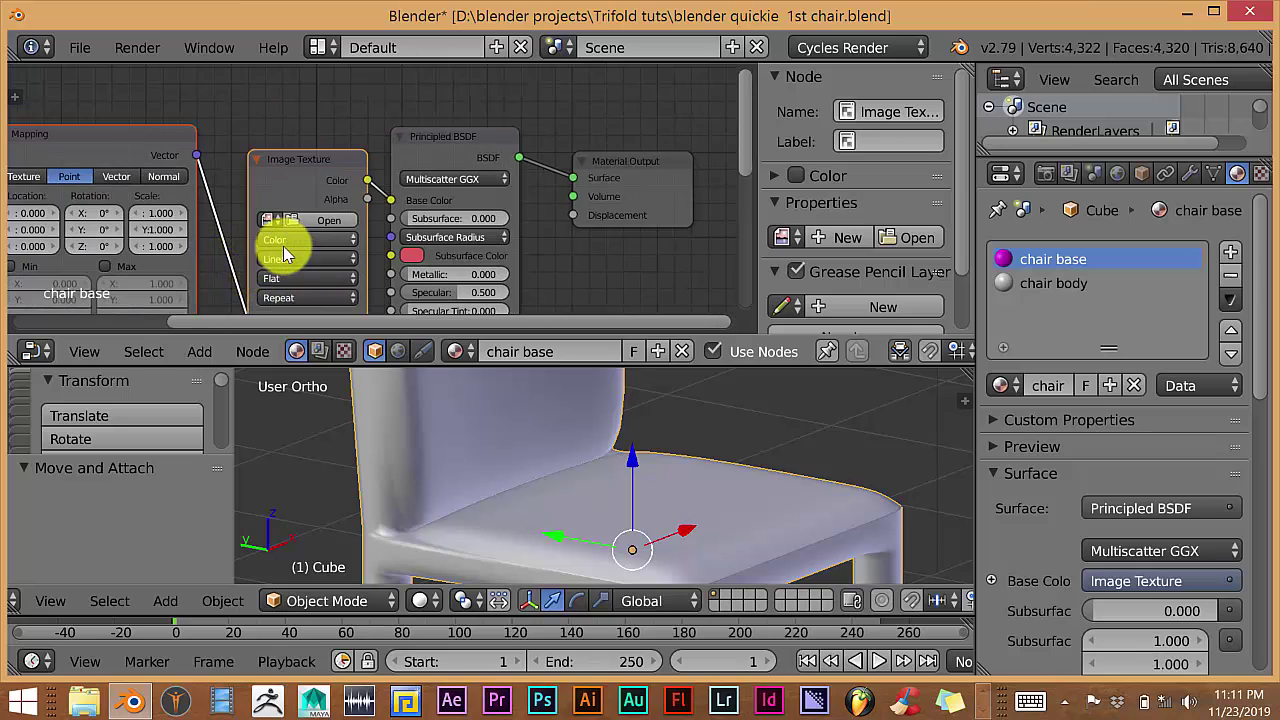
scroll(251, 200, down, 2)
middle_drag(255, 196, 526, 194)
scroll(526, 194, up, 1)
middle_drag(490, 155, 343, 123)
Step: Link the Texture Coordinate's Generated output to the Mapping Vector and set Mapping to Texture type
middle_drag(455, 118, 361, 121)
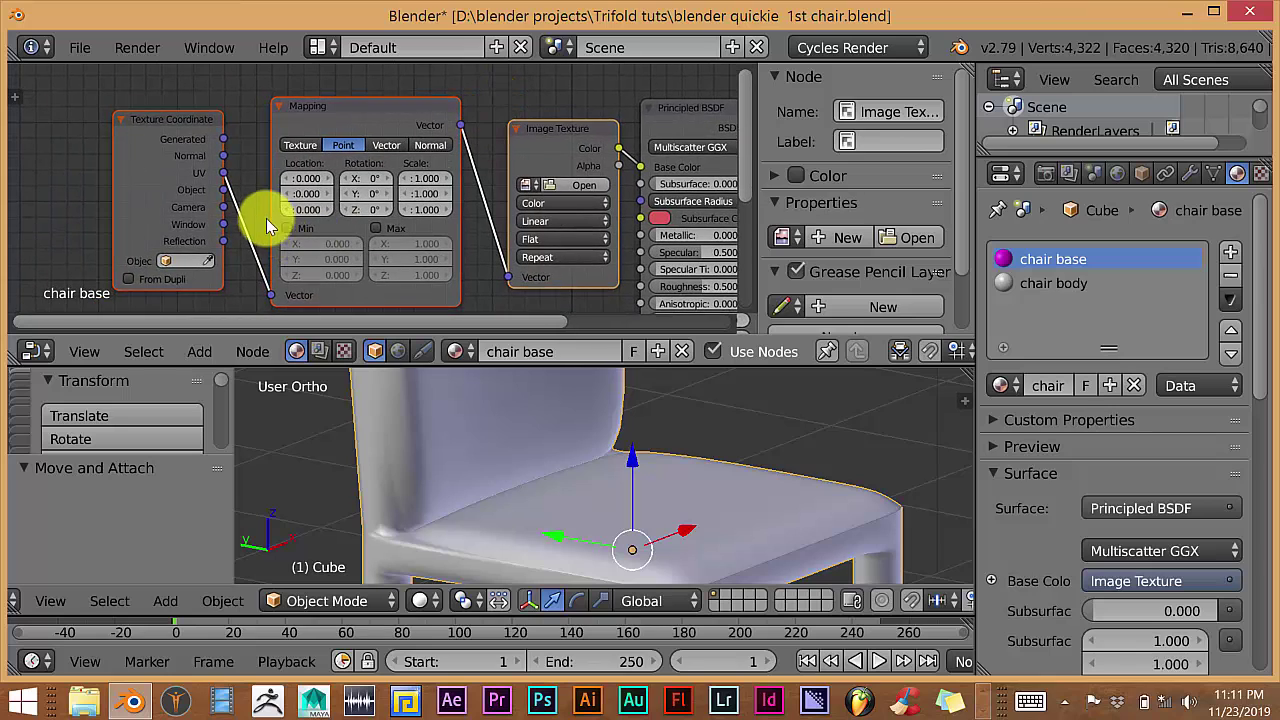
scroll(236, 192, up, 1)
middle_drag(237, 190, 269, 158)
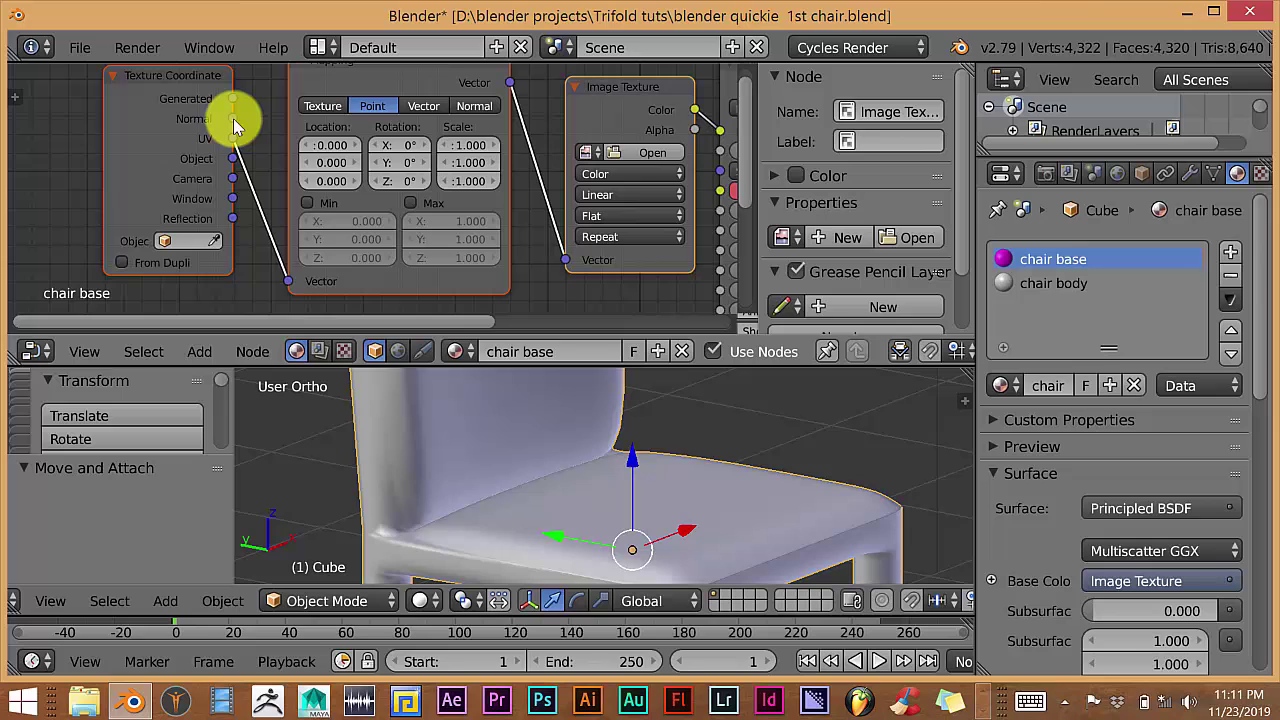
drag(233, 98, 294, 283)
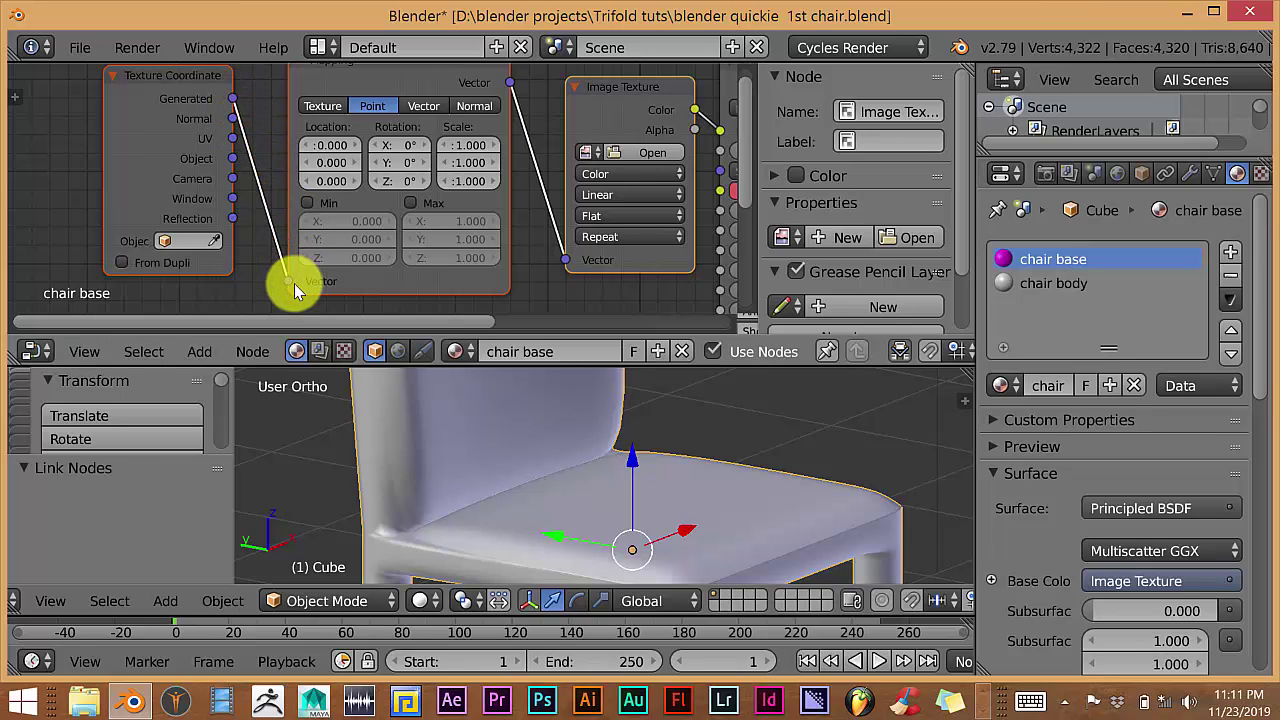
middle_drag(255, 173, 231, 199)
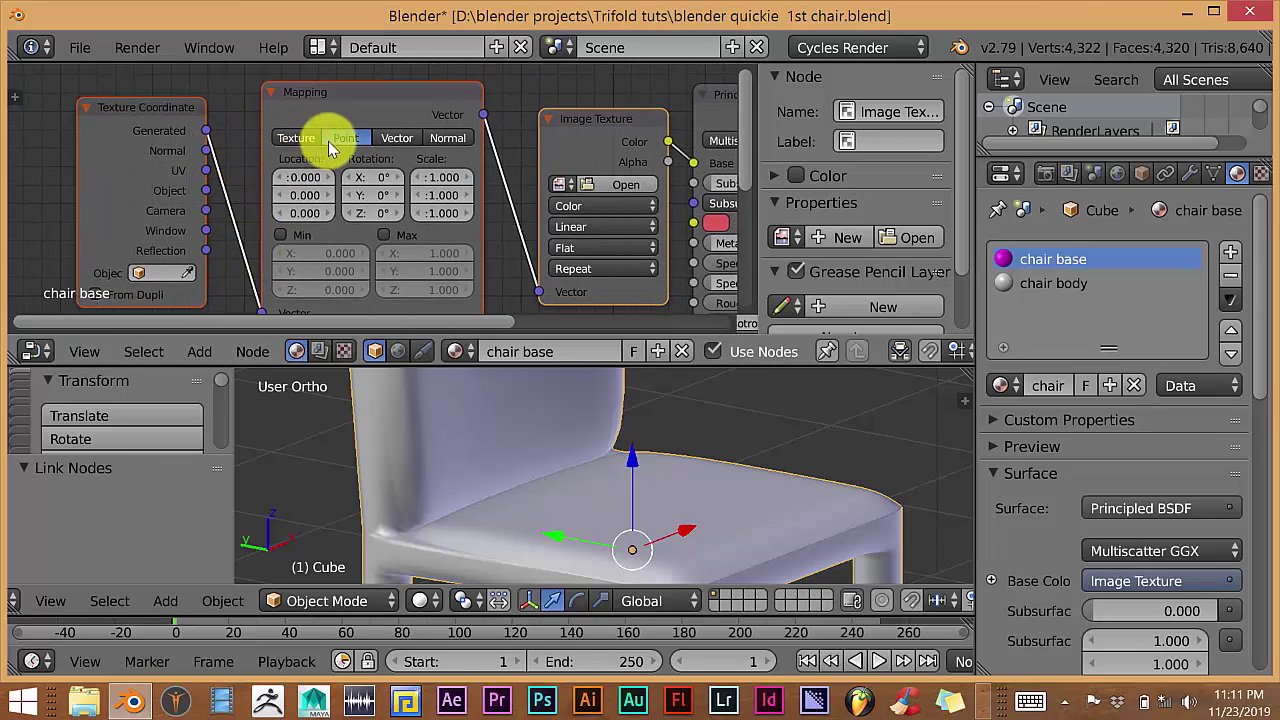
click(300, 137)
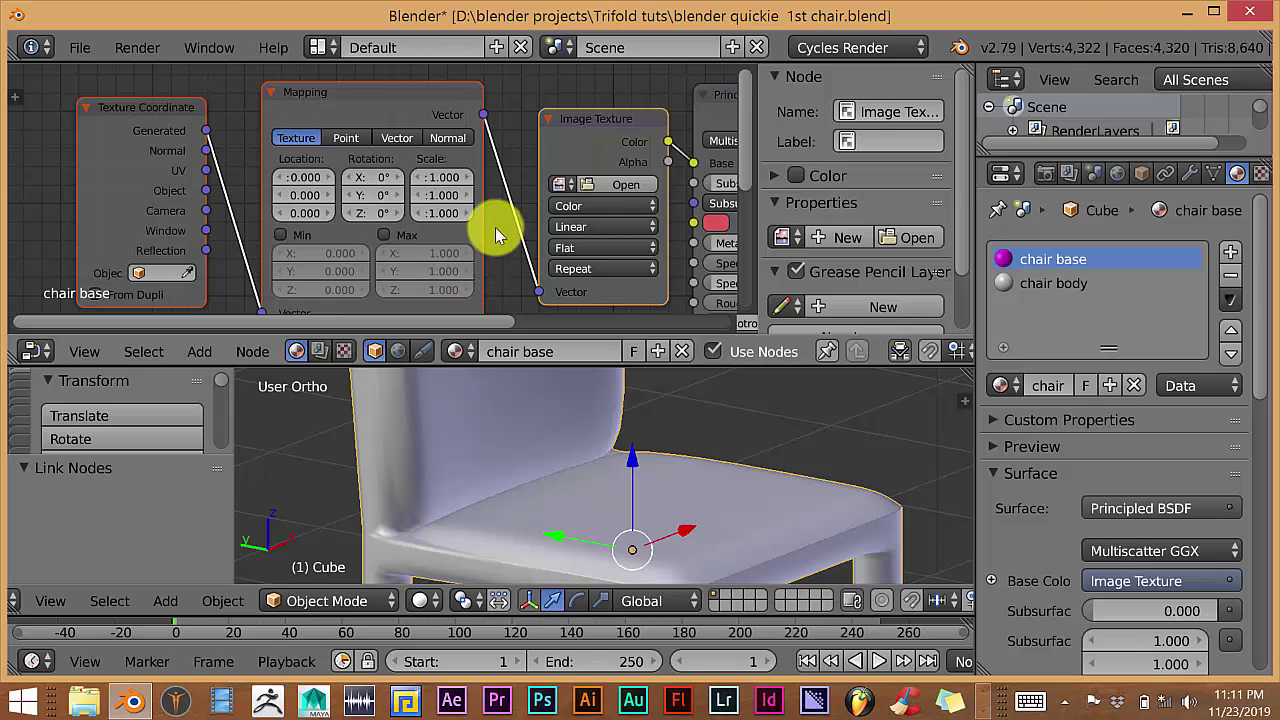
scroll(475, 240, down, 2)
scroll(490, 260, up, 2)
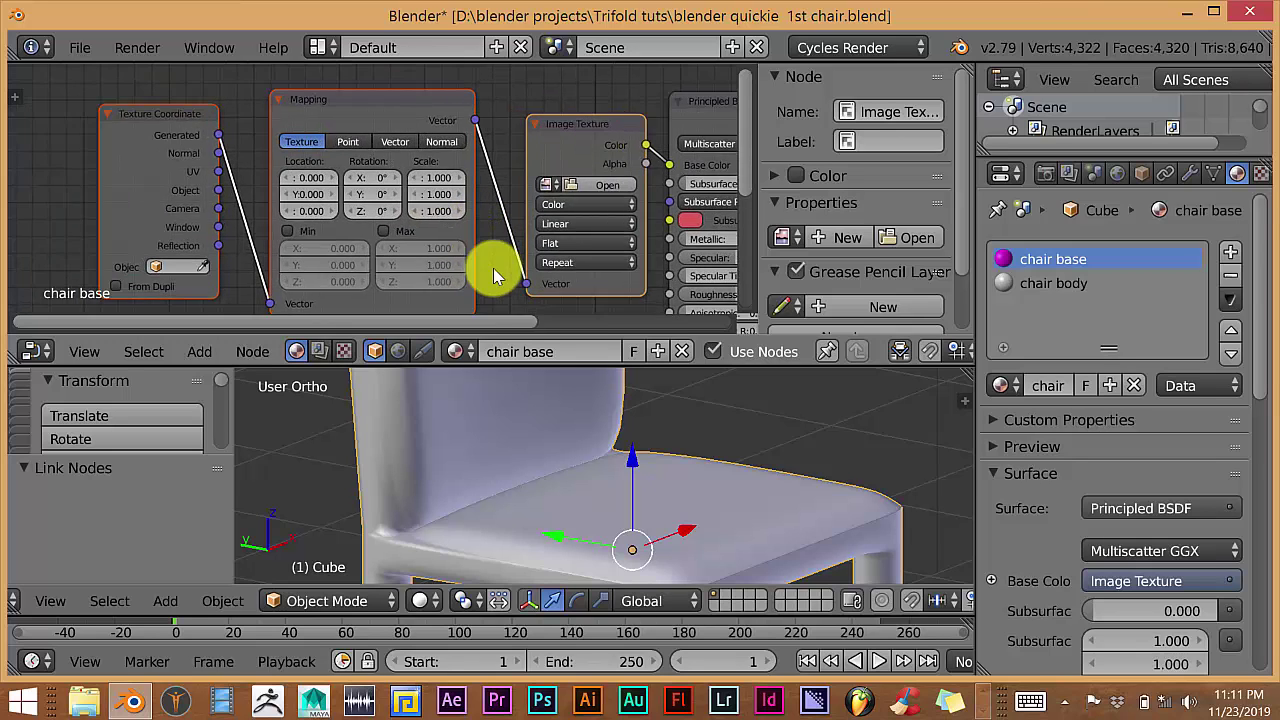
scroll(497, 255, down, 2)
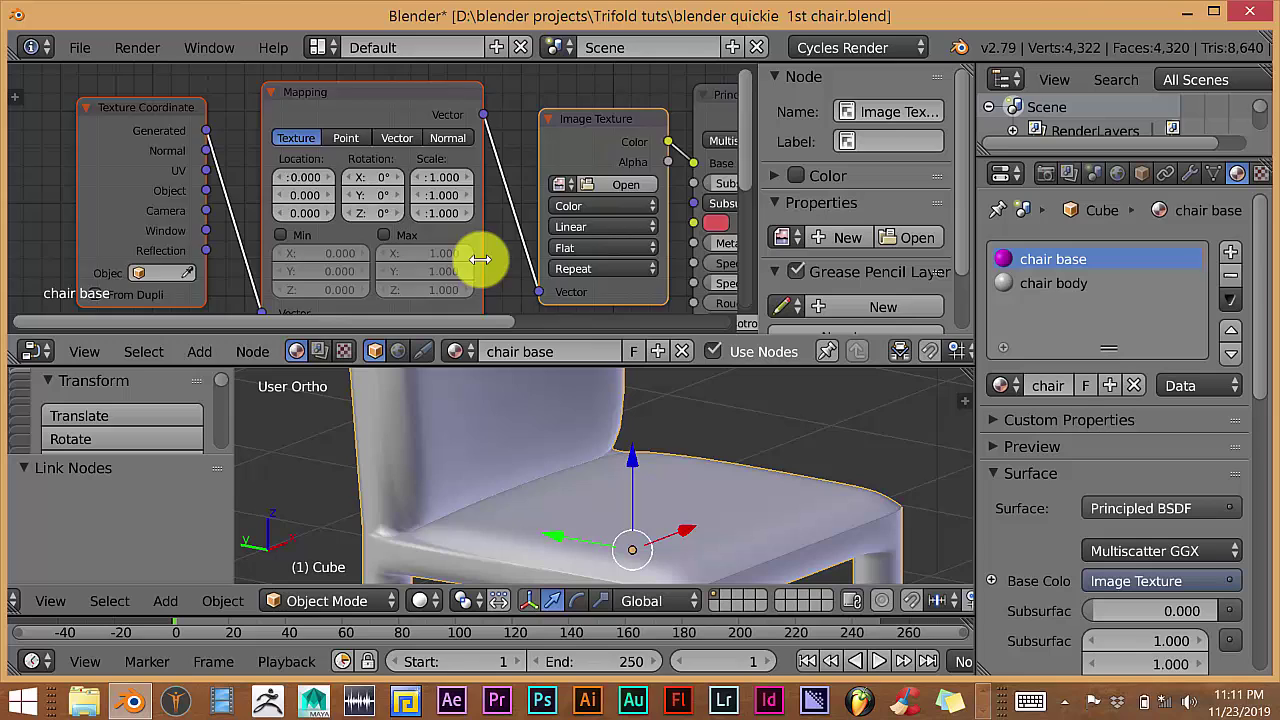
scroll(490, 257, up, 2)
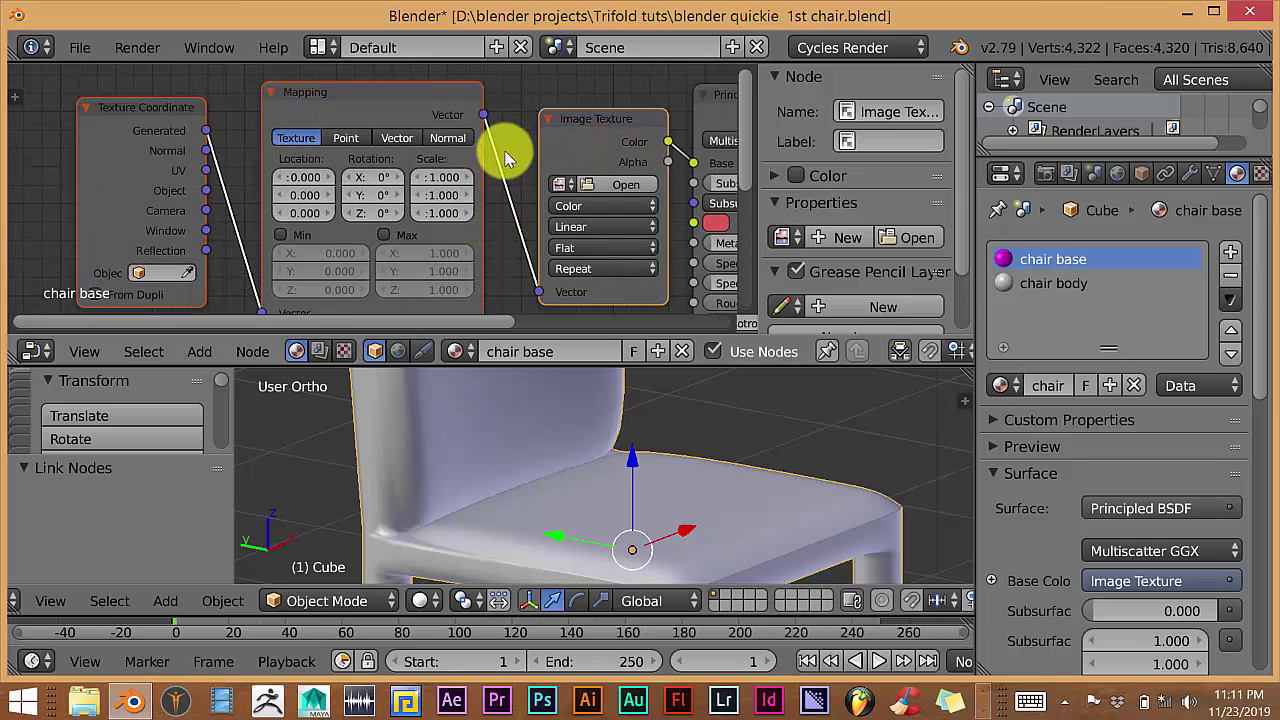
Step: Browse for the texture image and open the 'blender textures' folder from Recent
click(605, 188)
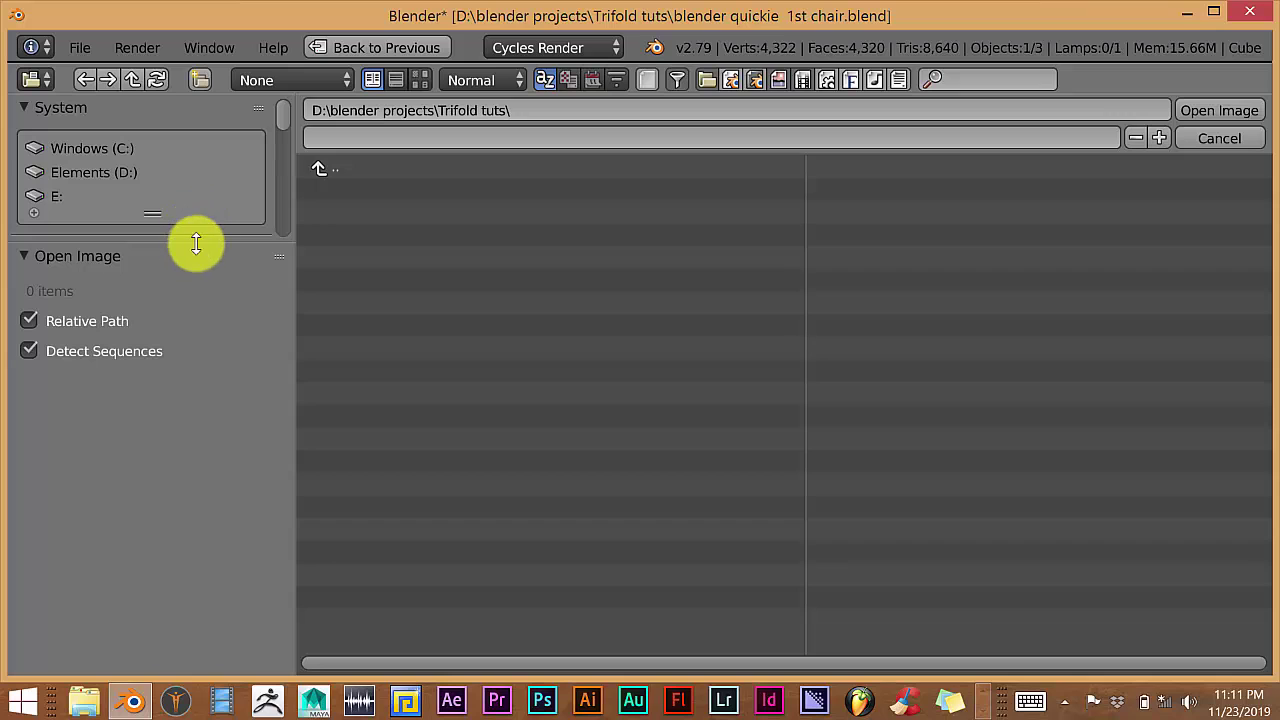
drag(197, 259, 211, 437)
scroll(223, 386, down, 5)
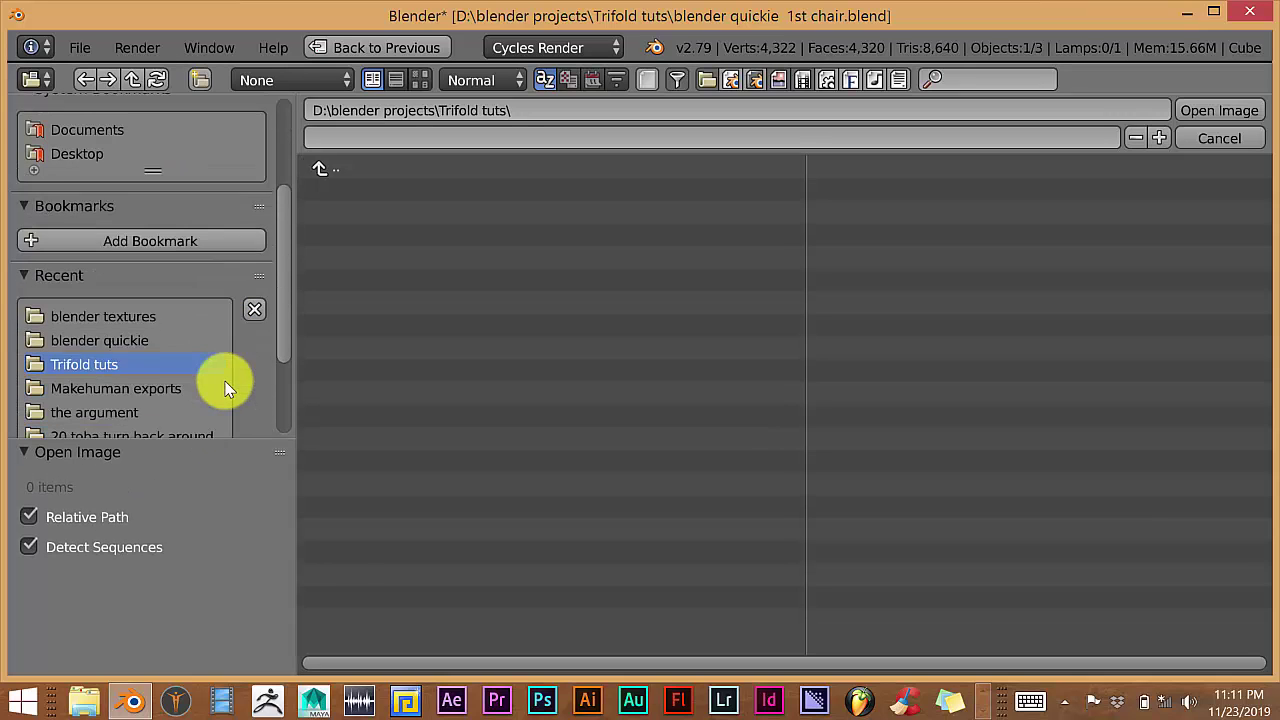
click(141, 290)
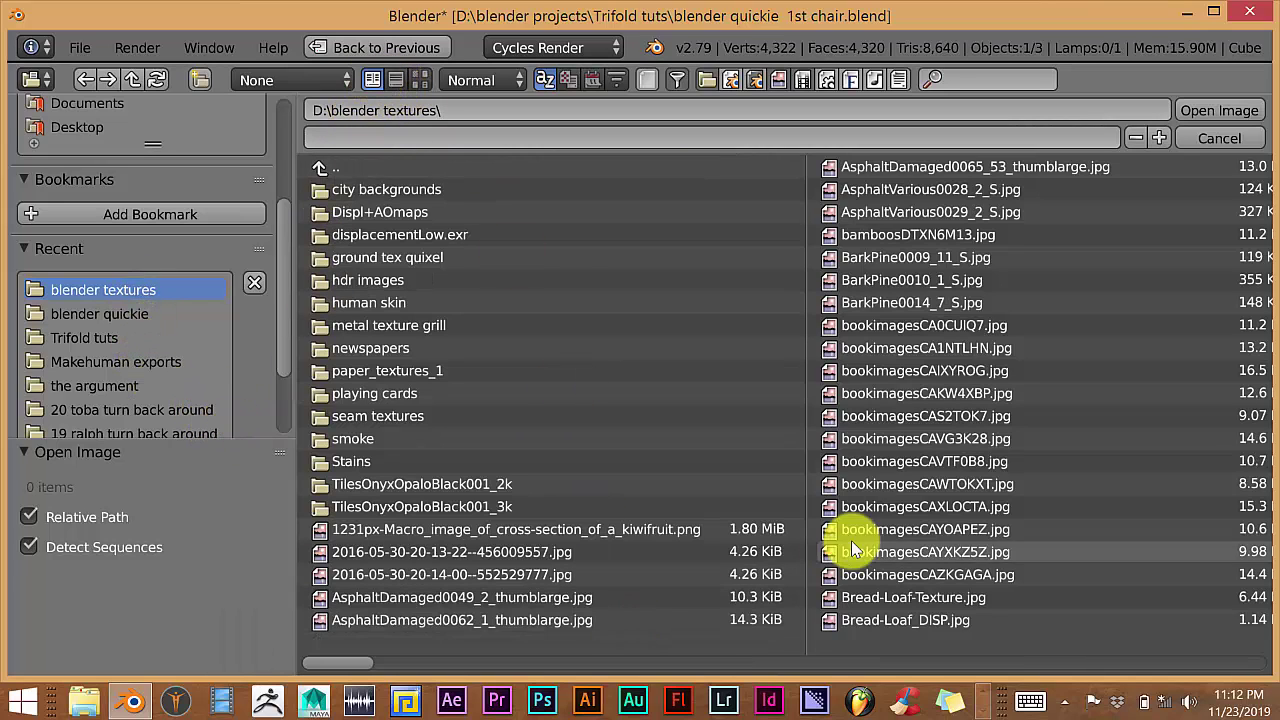
scroll(840, 510, down, 1)
scroll(830, 380, down, 2)
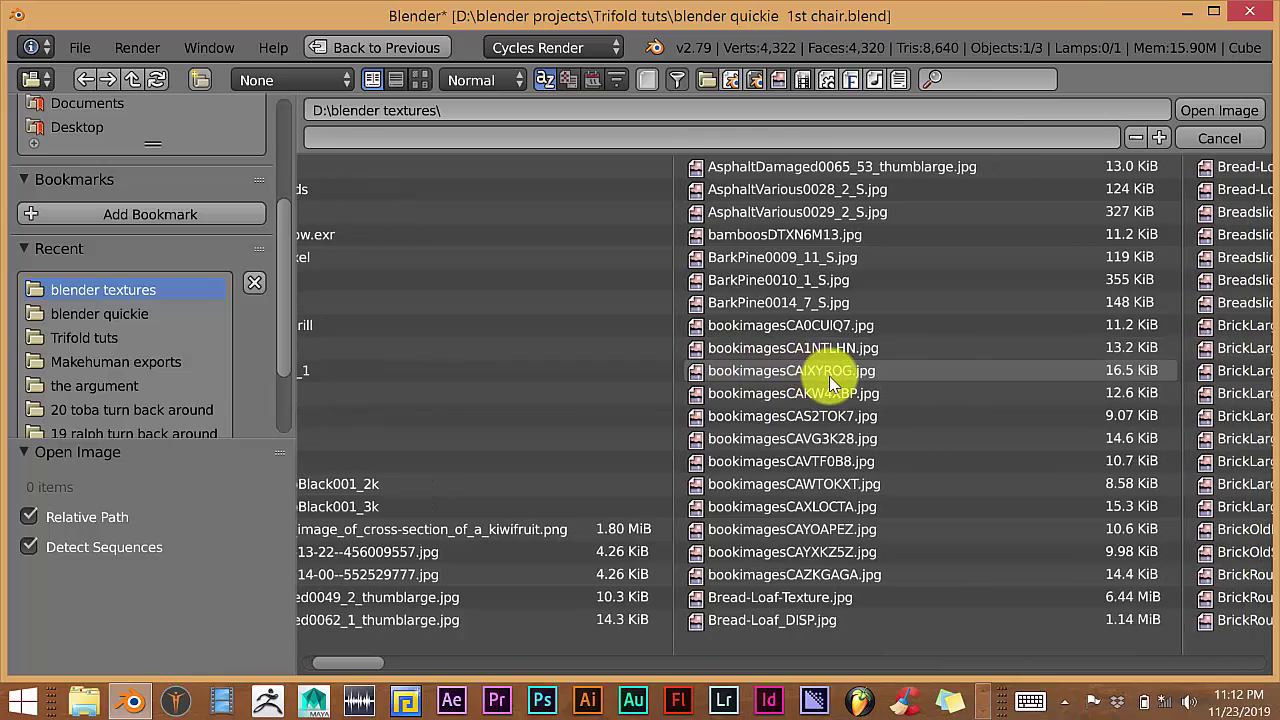
scroll(829, 376, down, 1)
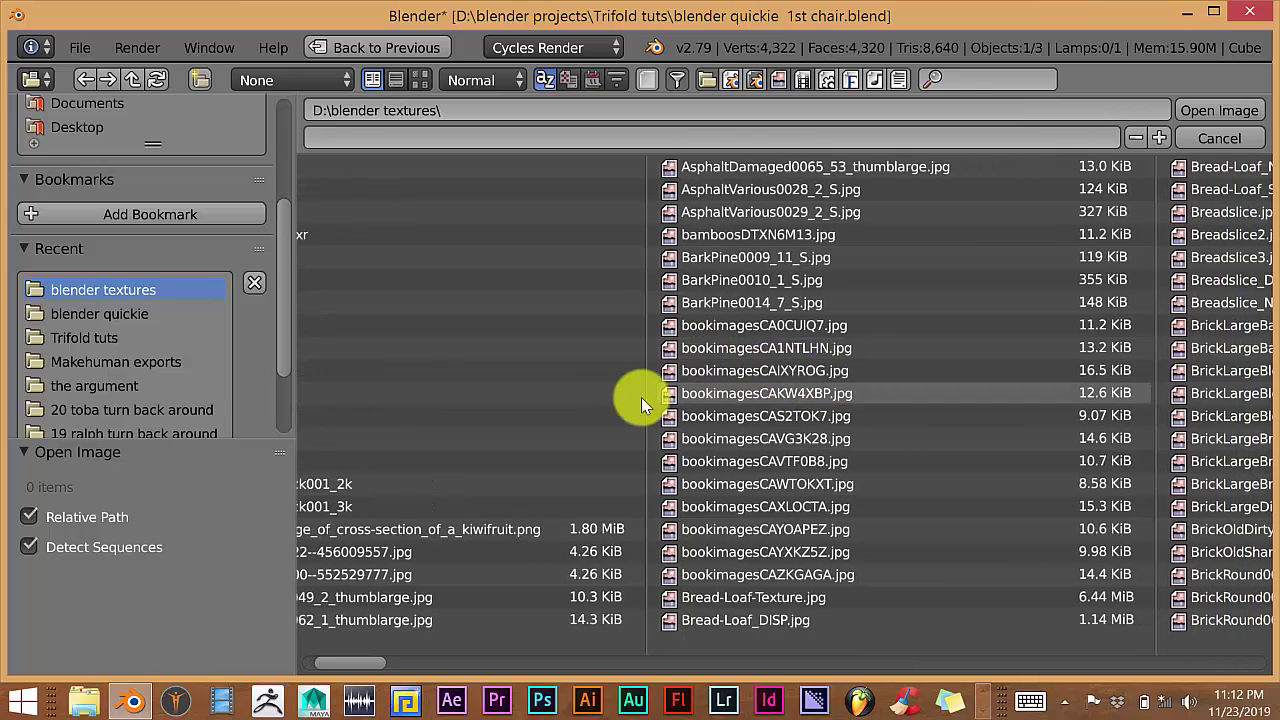
Step: In Thumbnails view, find the carpet images and load one into the Image Texture node
click(421, 79)
scroll(580, 343, down, 2)
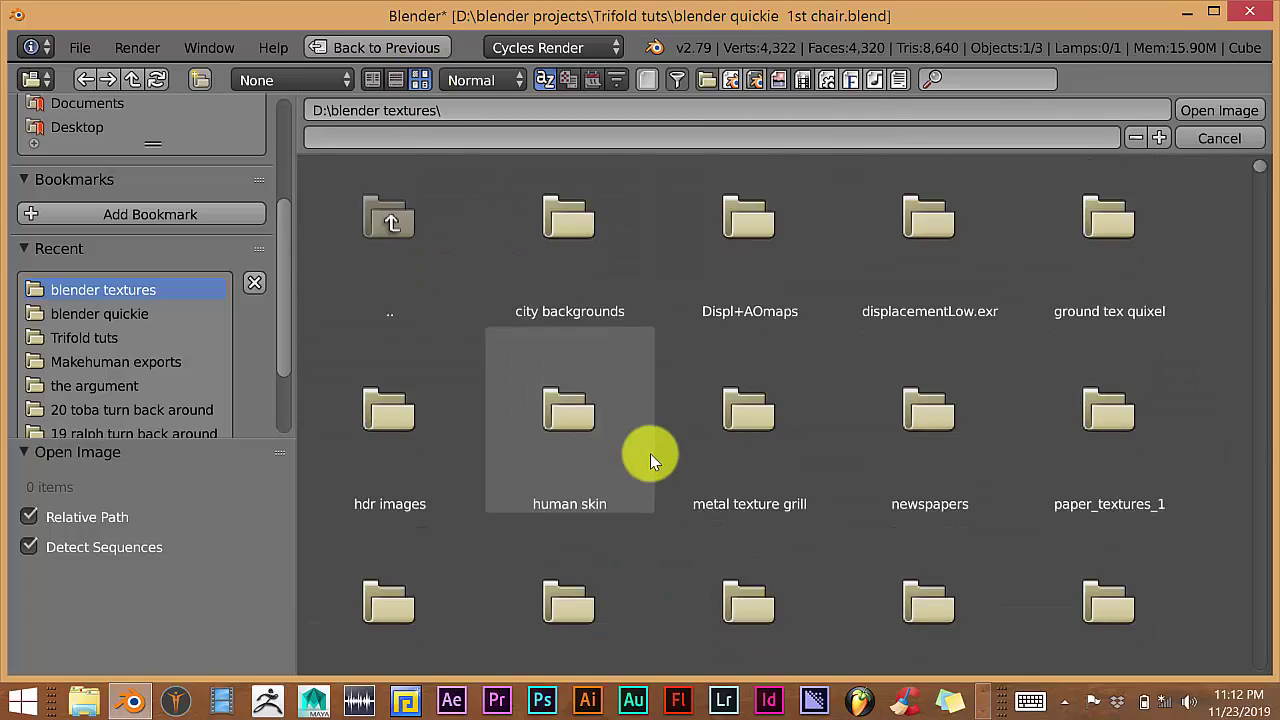
scroll(683, 464, down, 10)
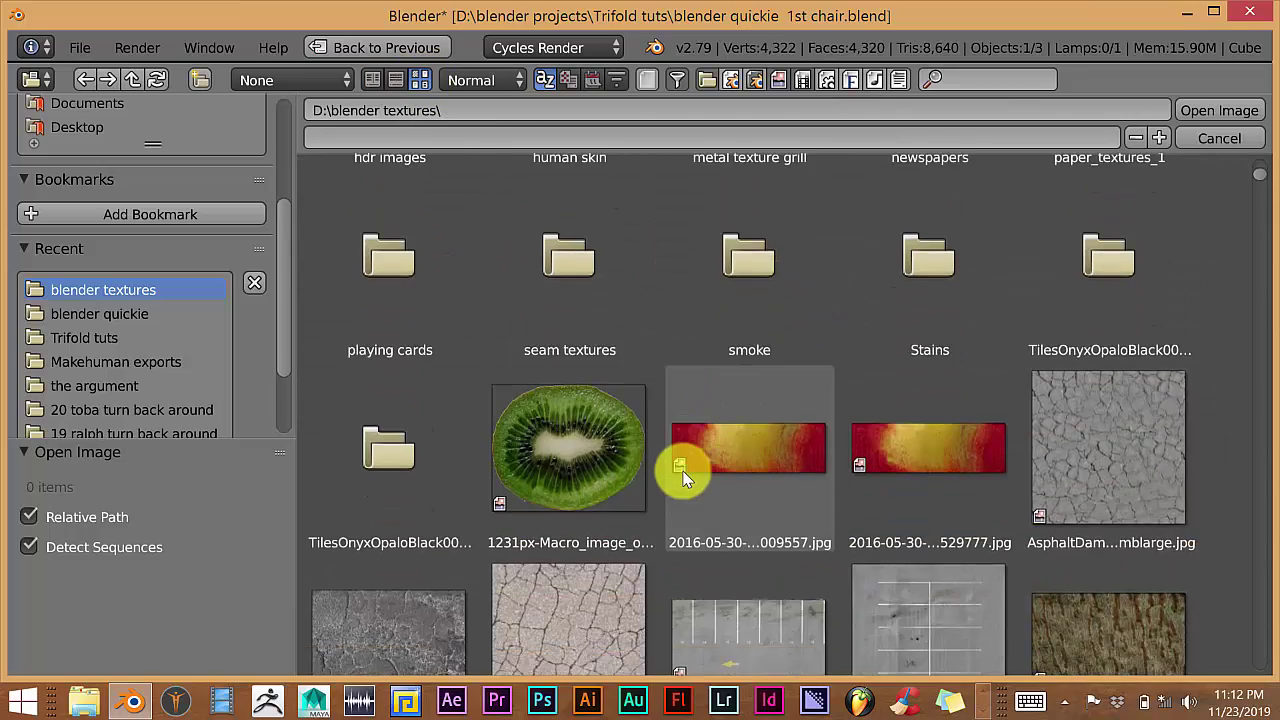
scroll(683, 477, down, 15)
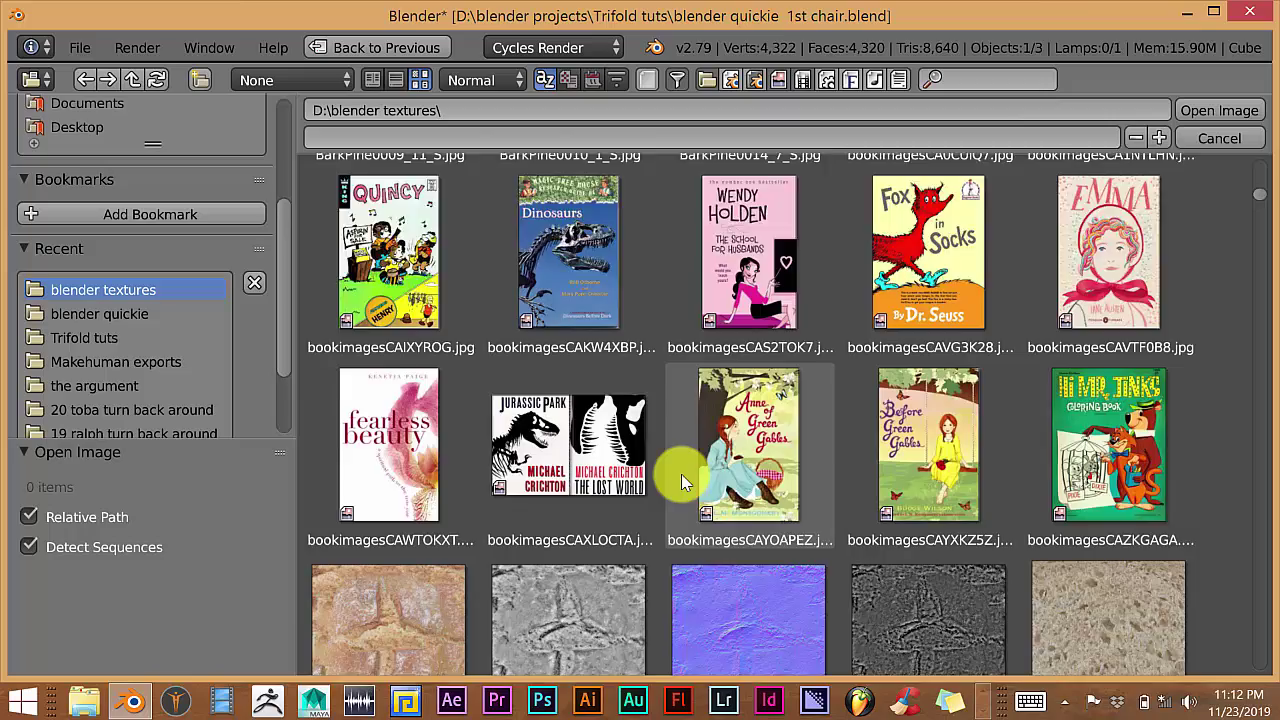
scroll(681, 474, down, 15)
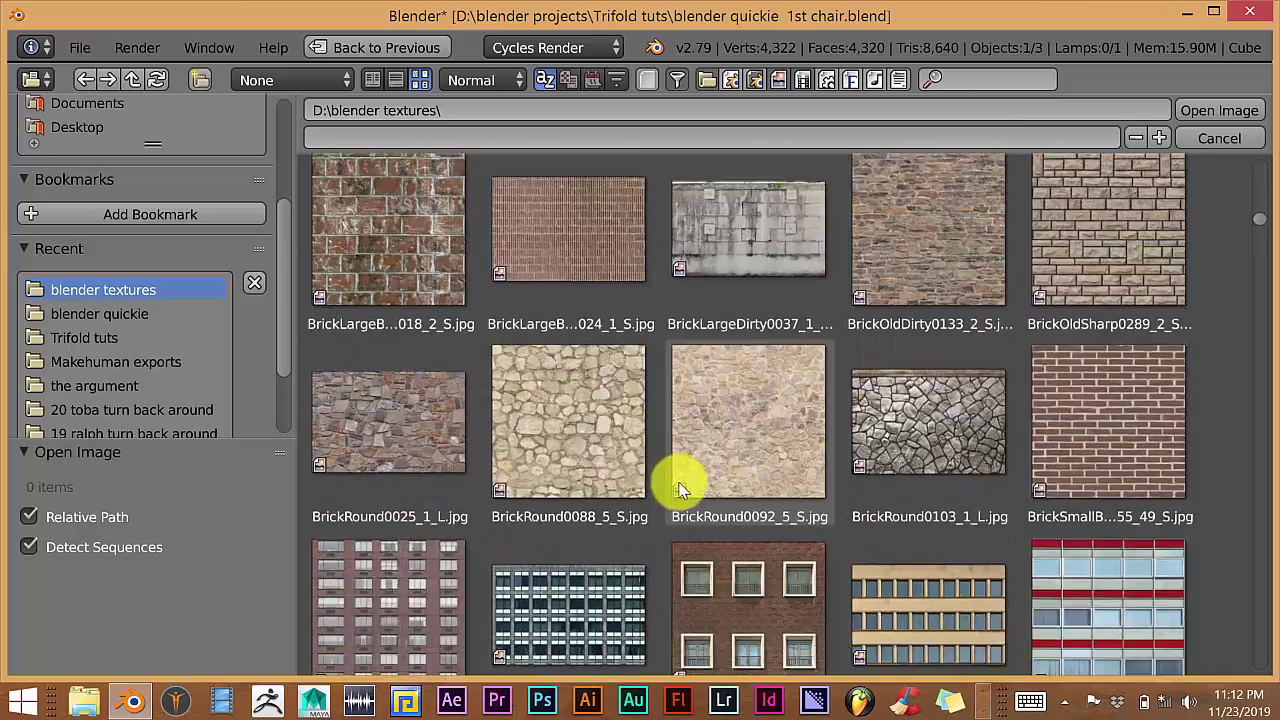
scroll(677, 486, down, 15)
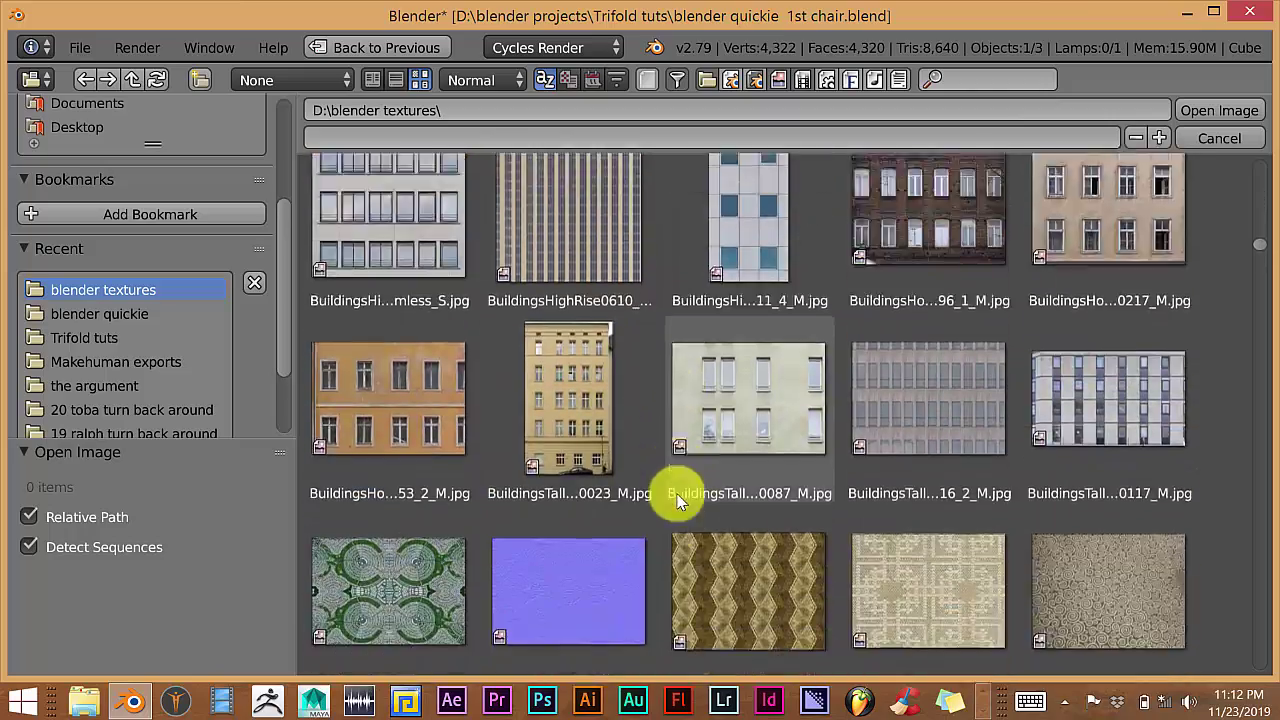
scroll(676, 495, down, 7)
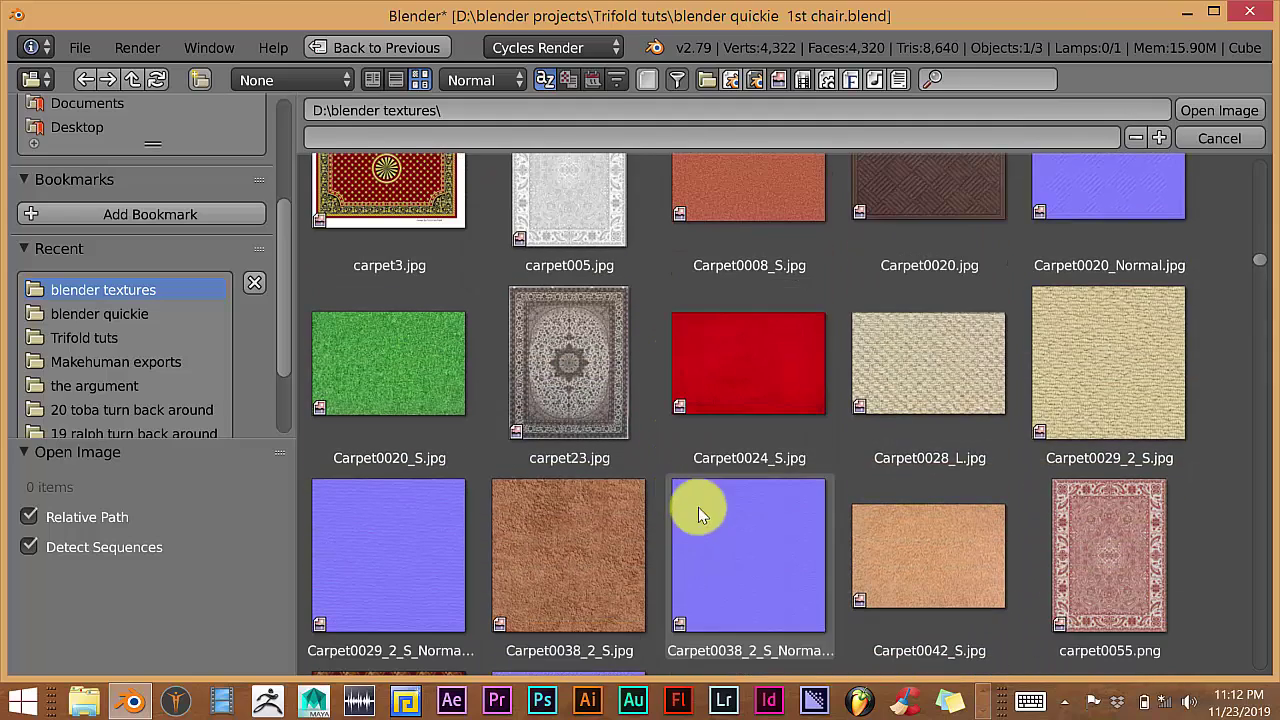
double_click(1140, 353)
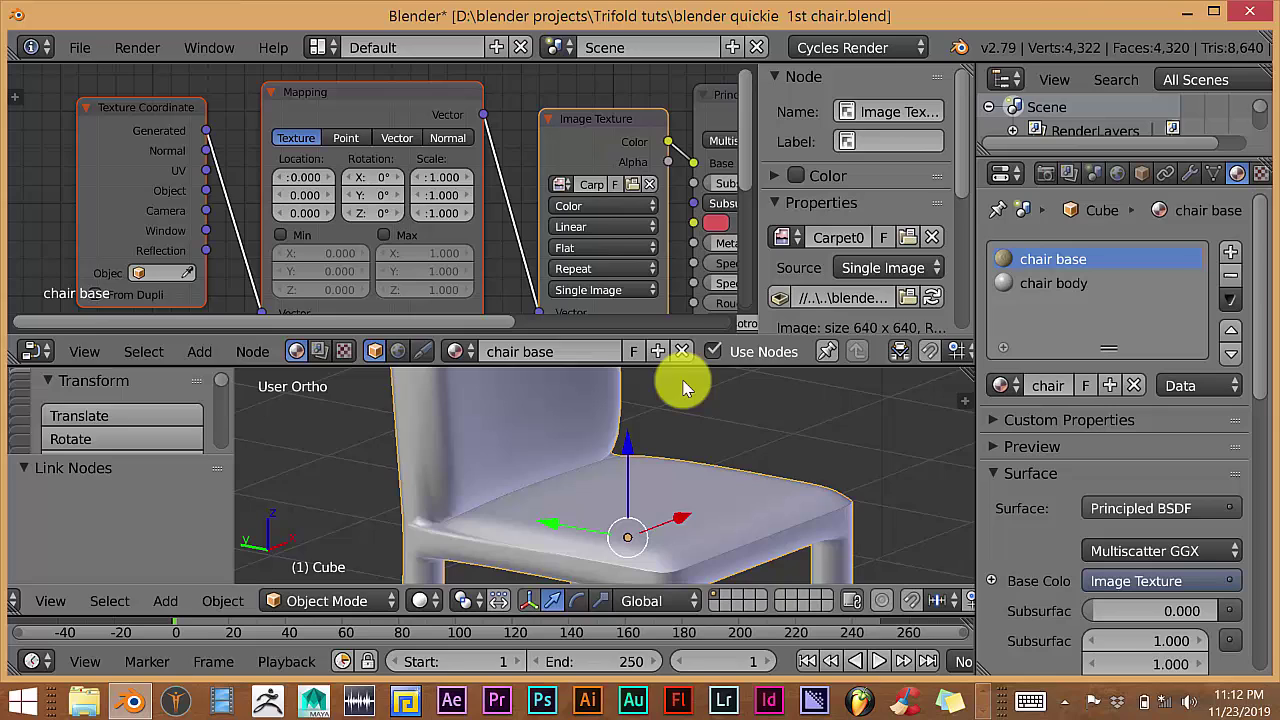
Step: Enlarge the 3D view, switch to Material shading, and zoom in on the carpet-textured seat
drag(702, 366, 700, 288)
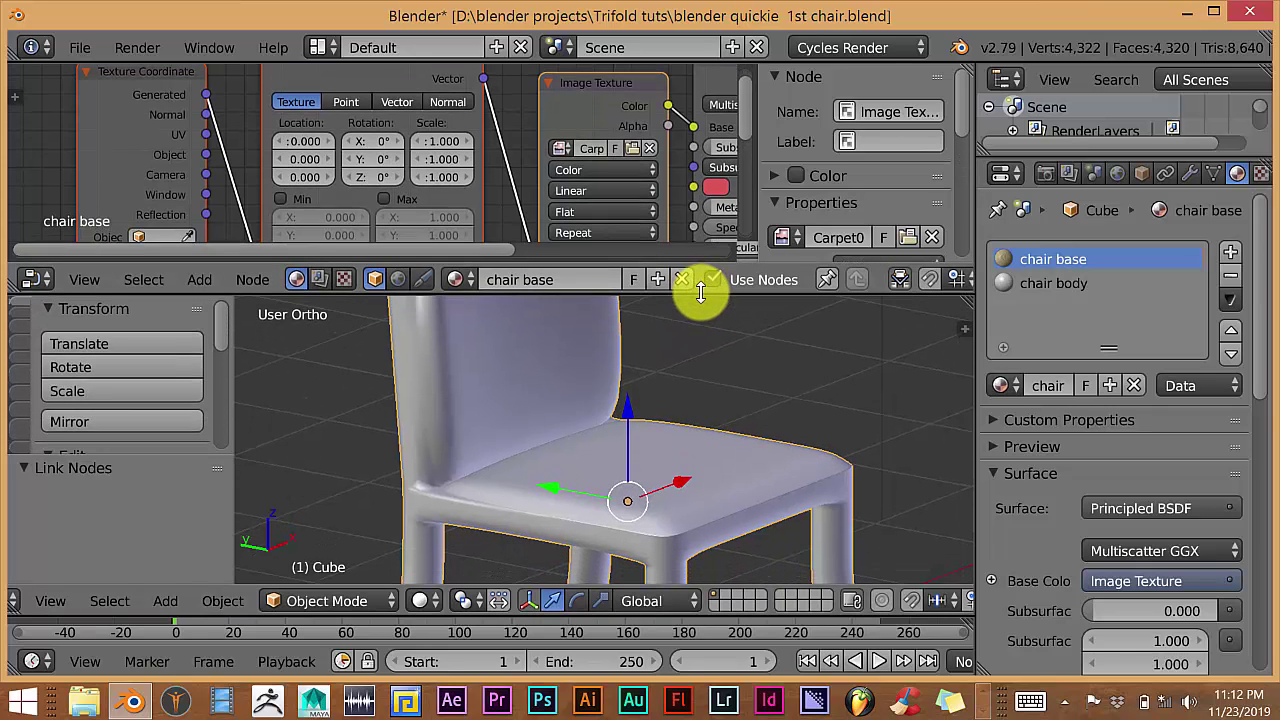
click(421, 600)
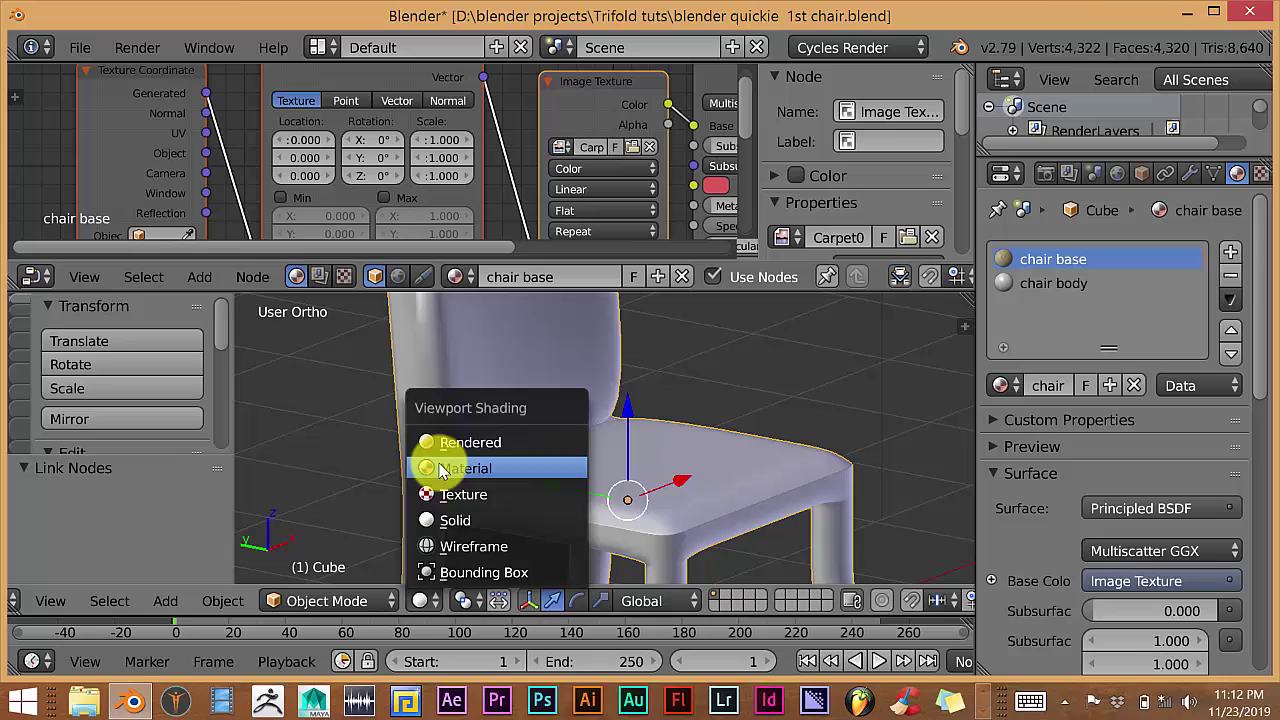
click(443, 469)
key(KP_4)
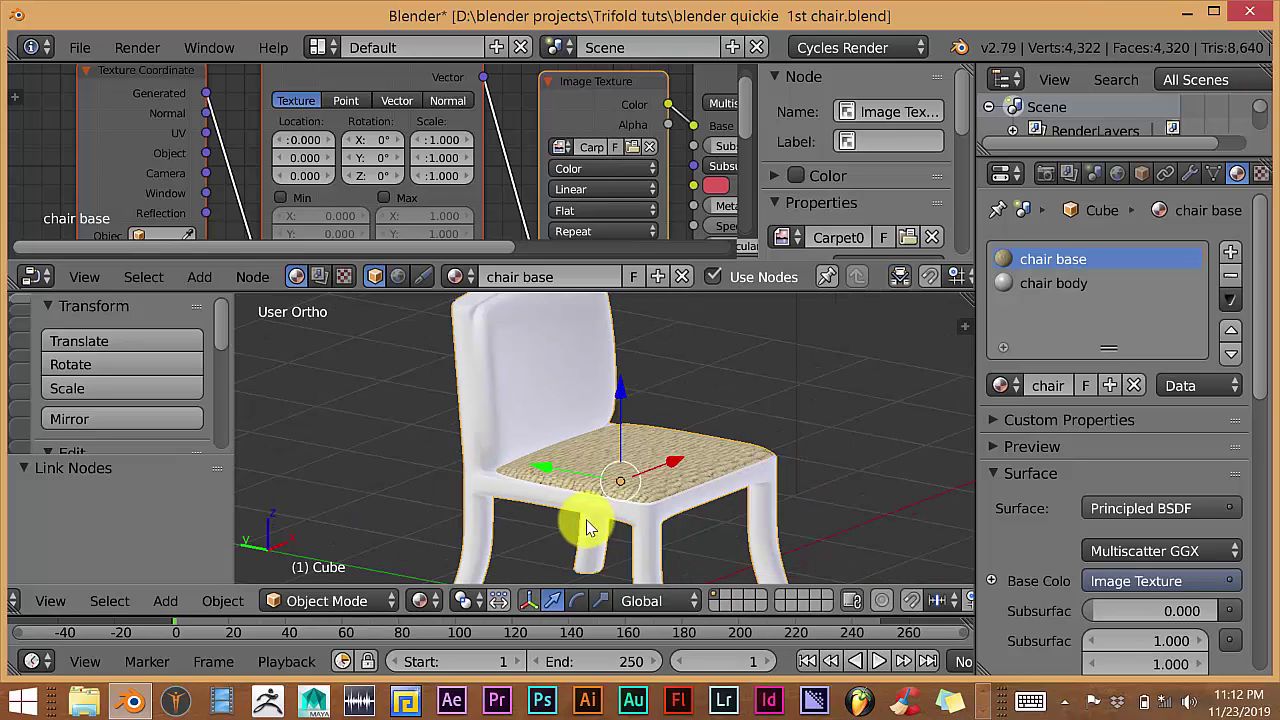
scroll(597, 540, up, 2)
scroll(671, 450, up, 2)
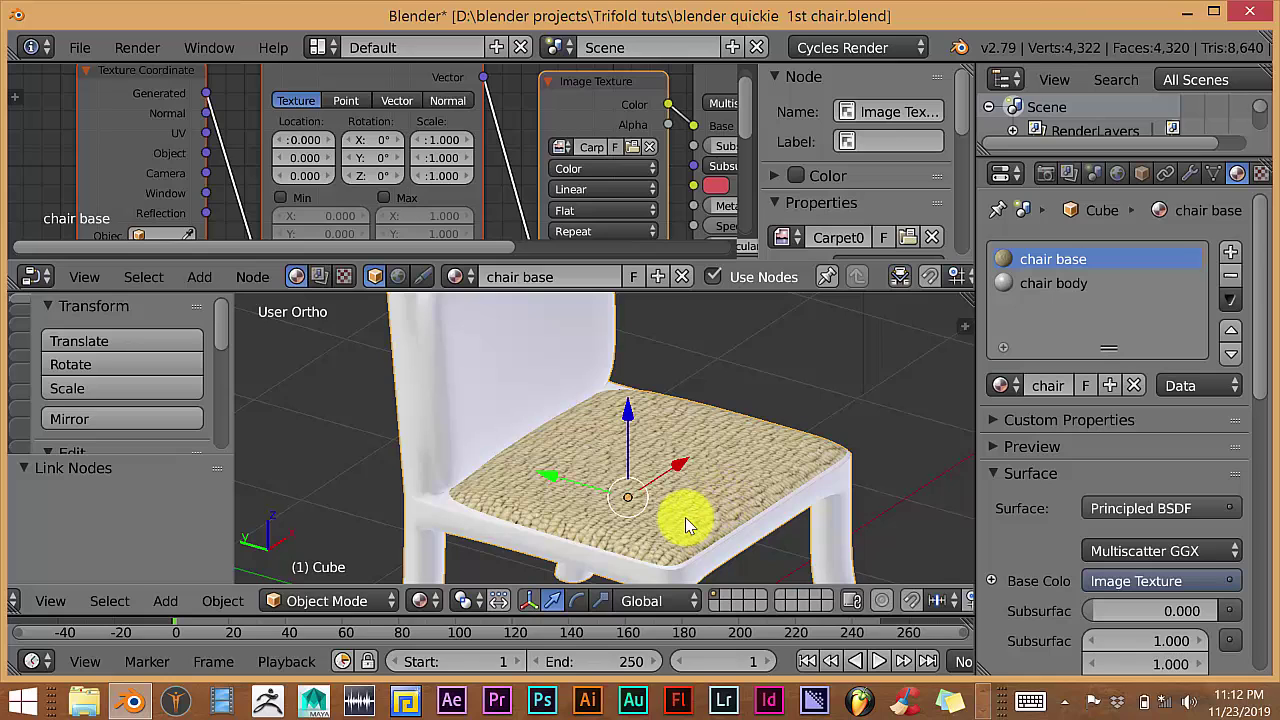
scroll(685, 517, up, 1)
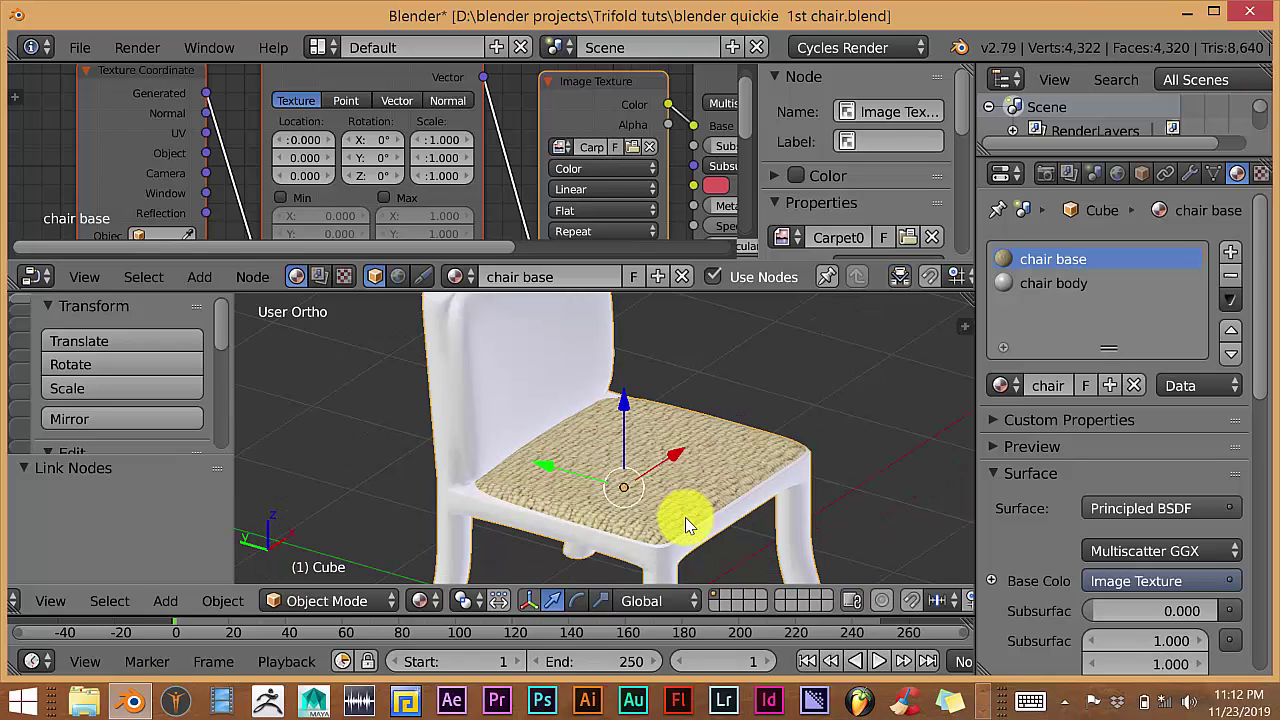
scroll(685, 517, up, 3)
scroll(685, 517, down, 3)
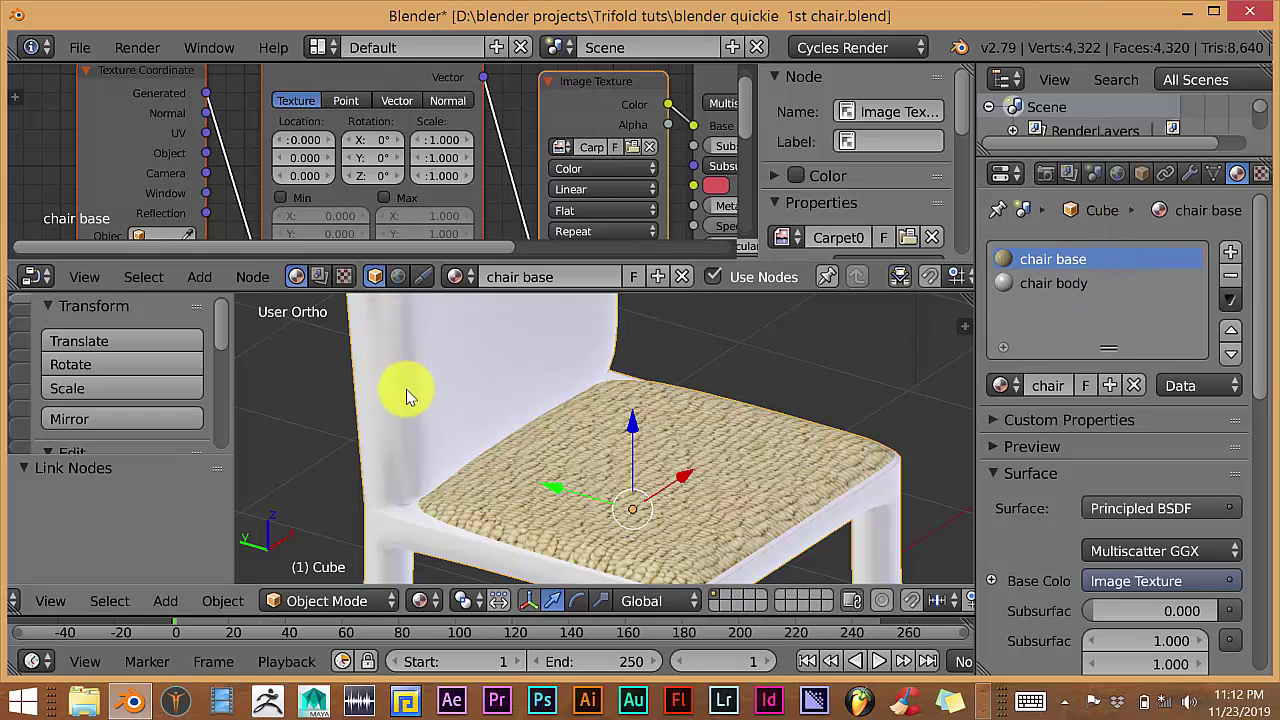
scroll(508, 170, down, 2)
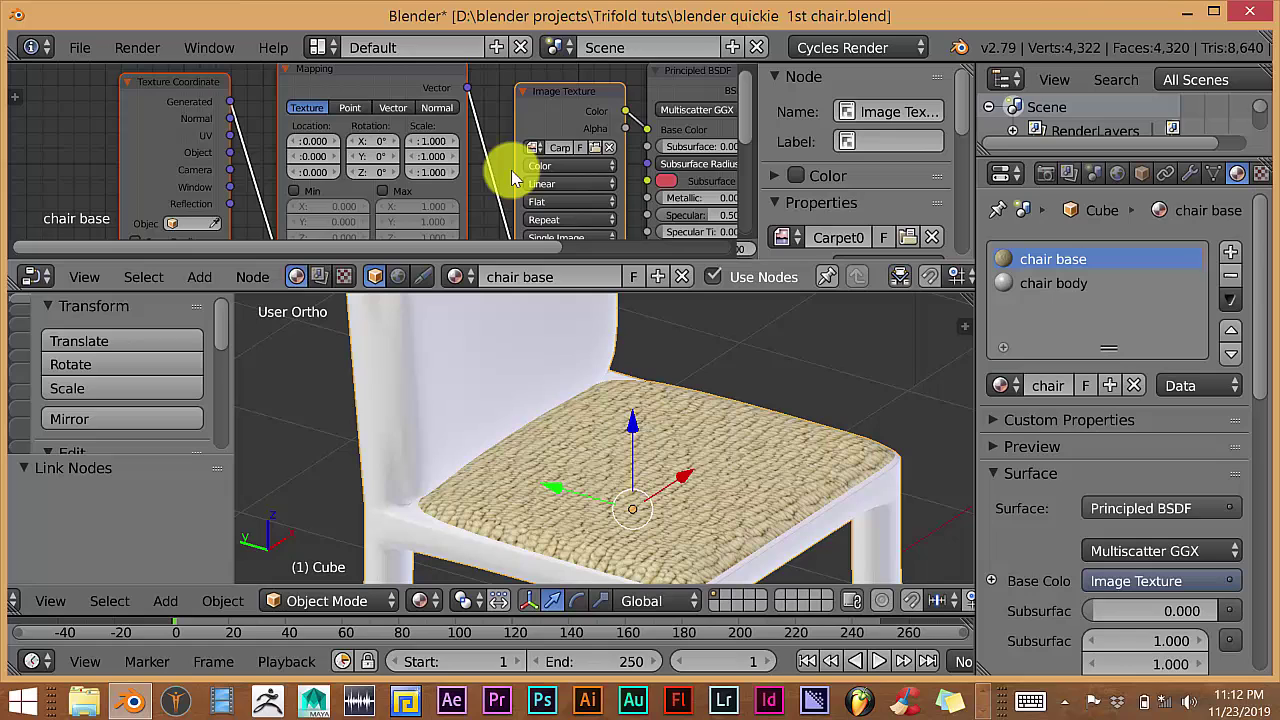
scroll(480, 165, down, 2)
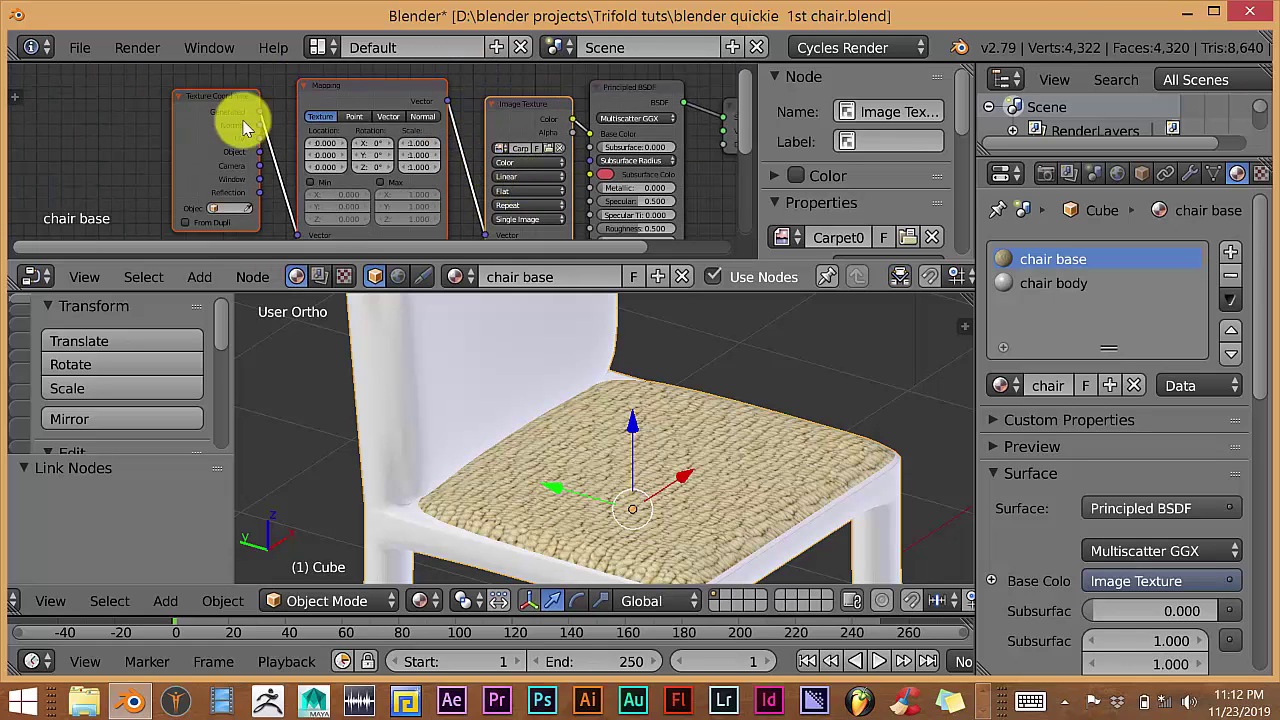
scroll(158, 160, up, 1)
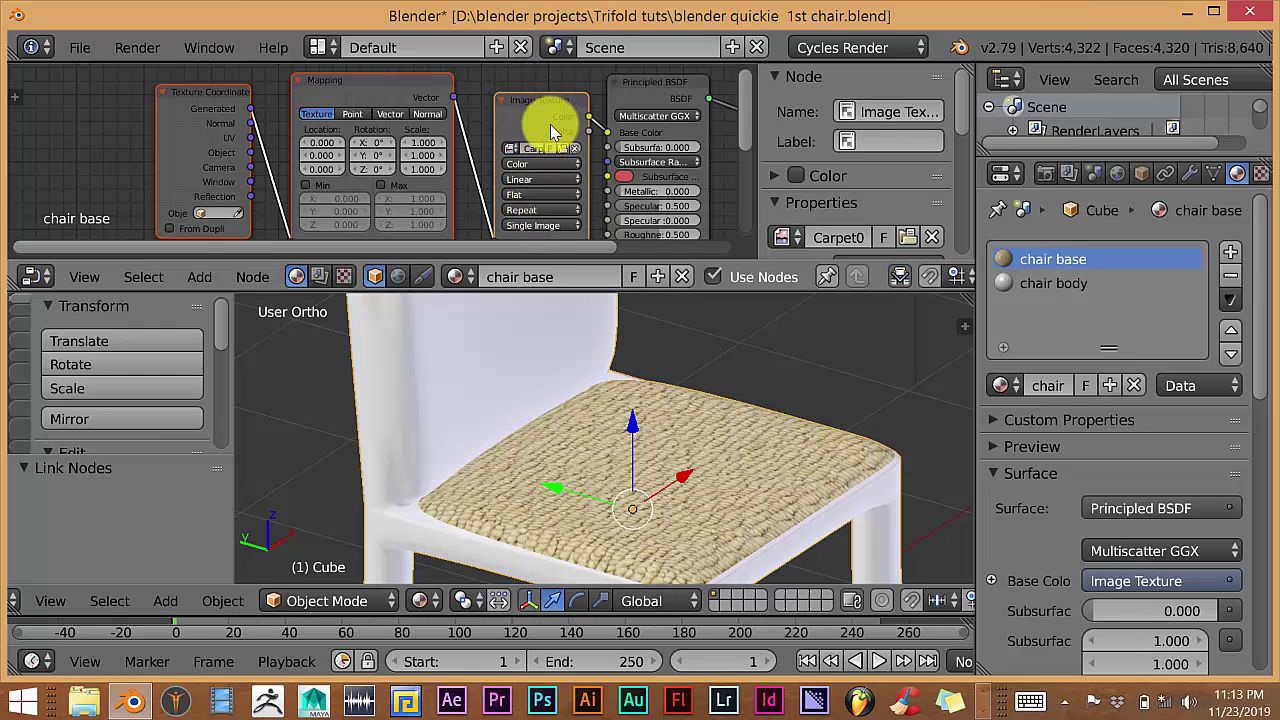
click(551, 196)
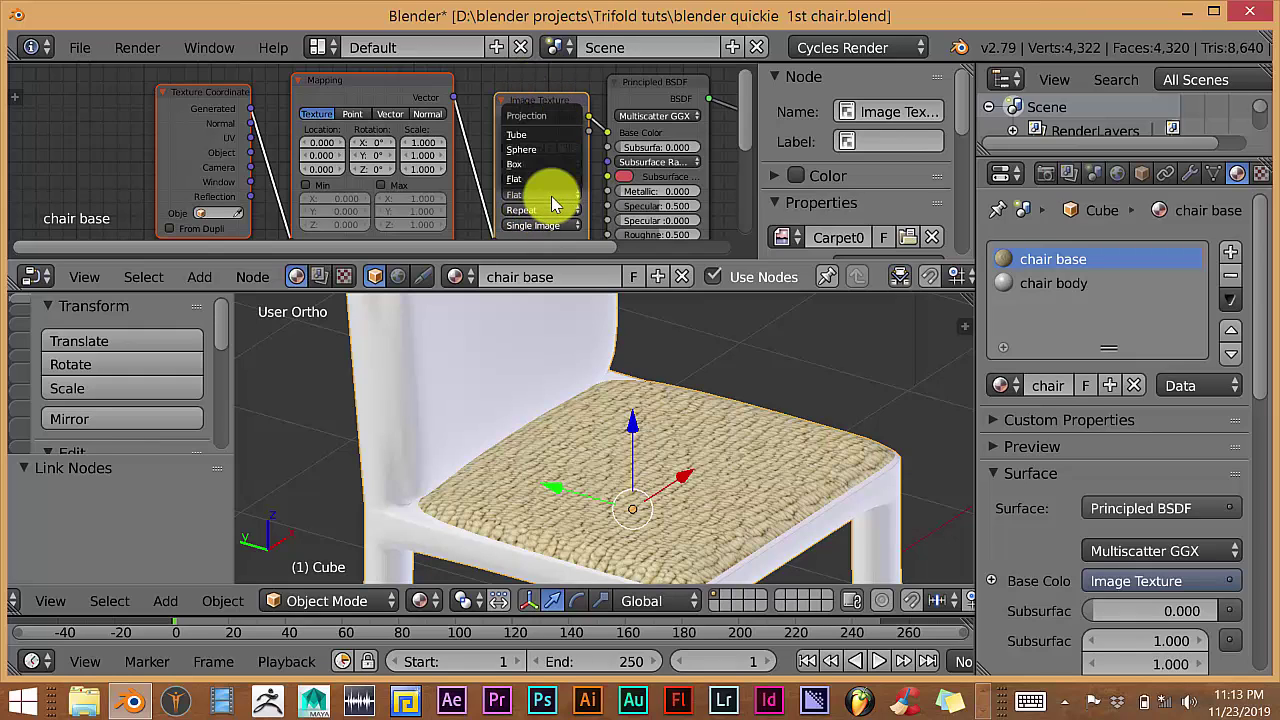
click(547, 135)
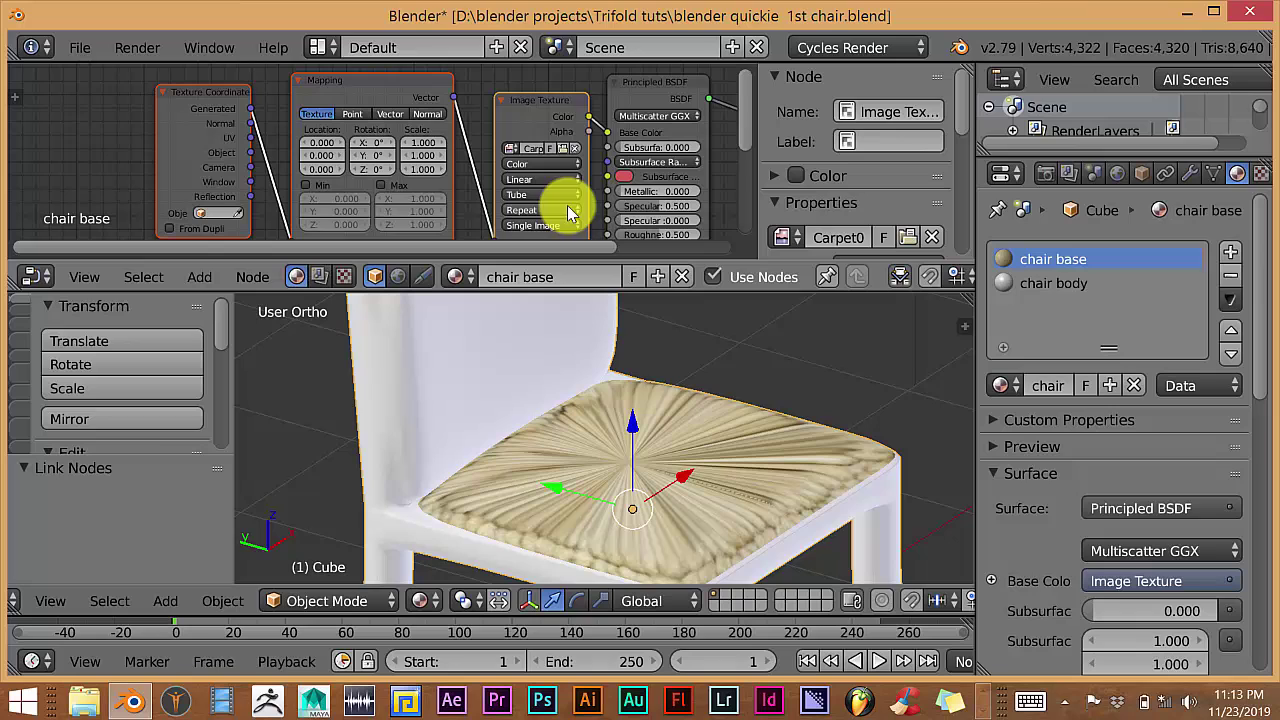
click(558, 194)
click(551, 152)
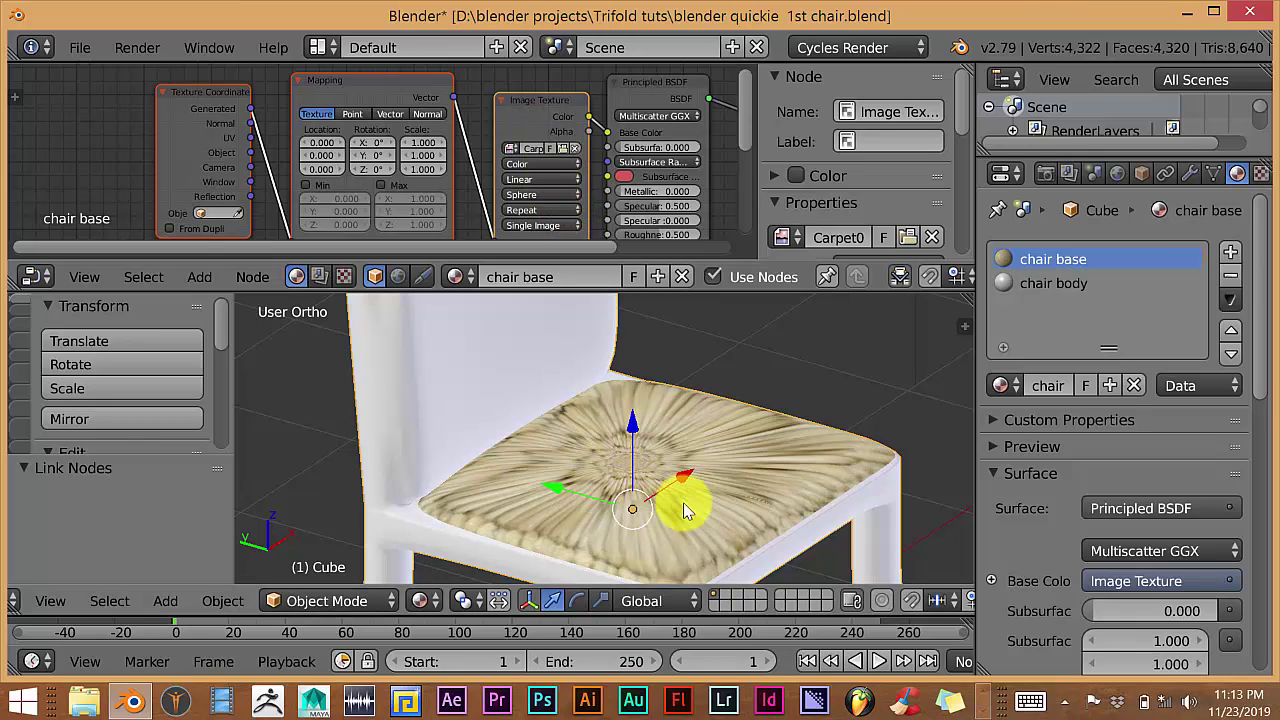
scroll(684, 508, up, 3)
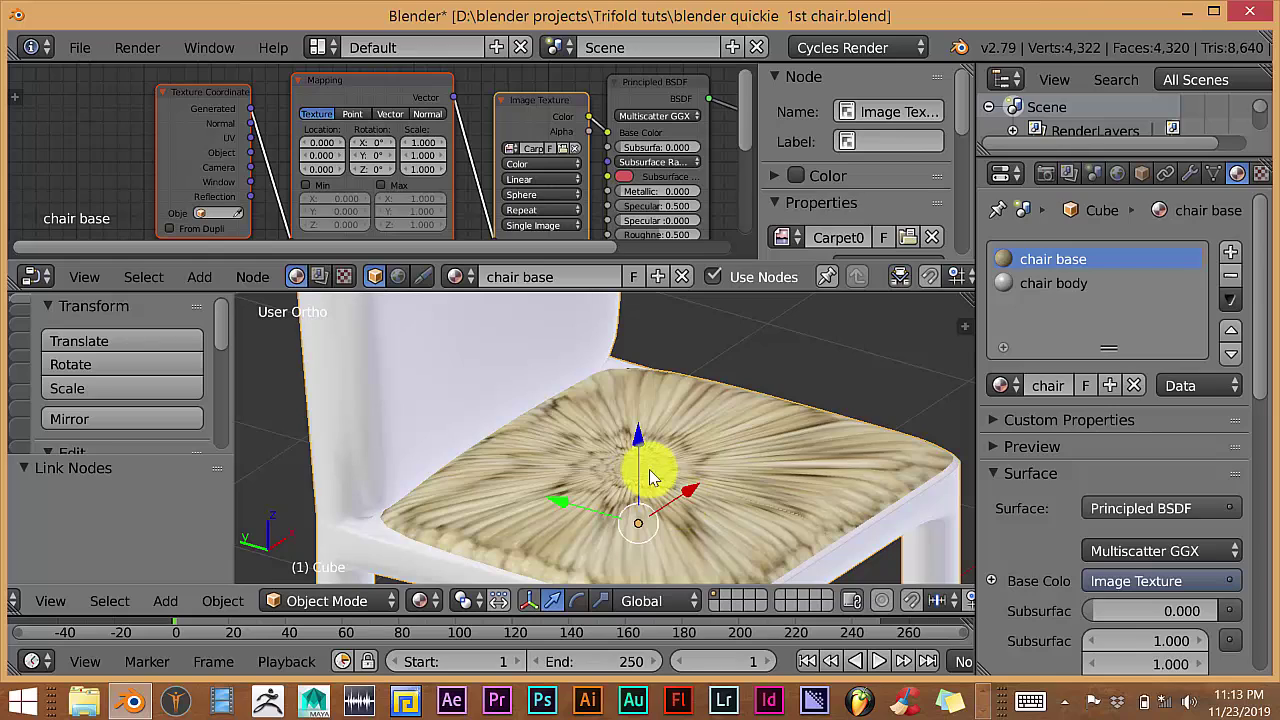
click(535, 192)
click(537, 164)
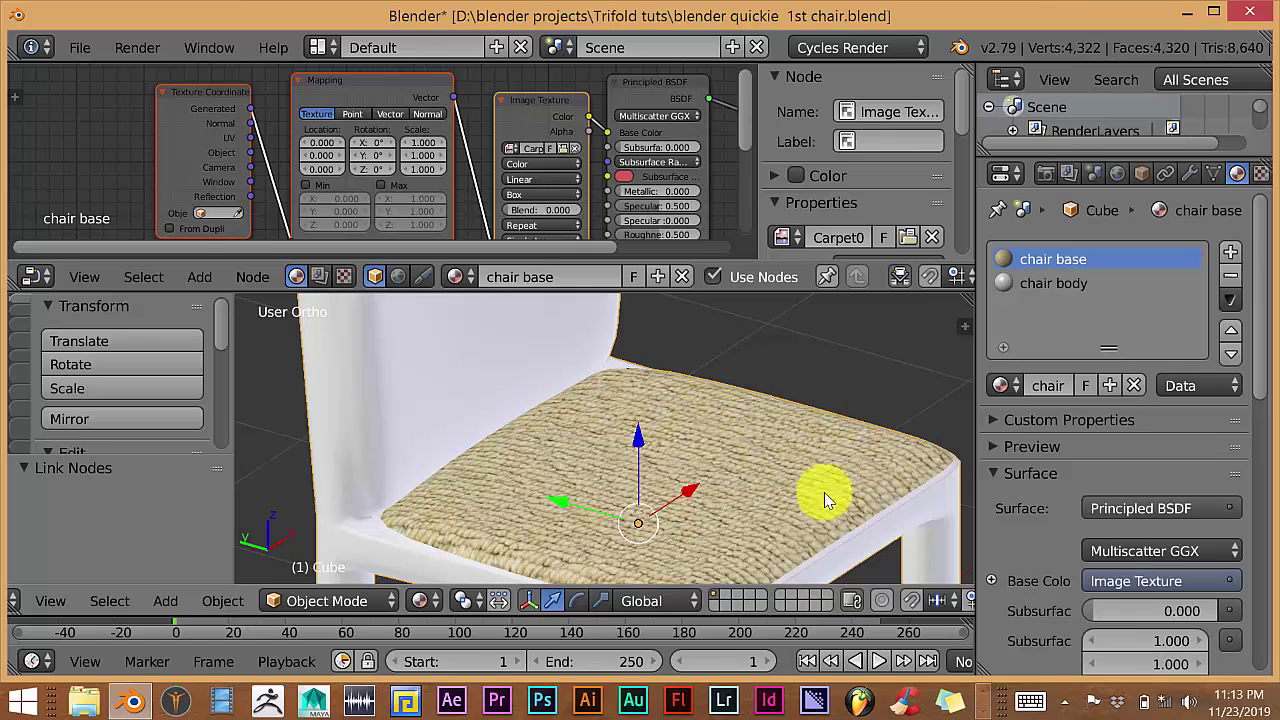
click(528, 178)
click(530, 186)
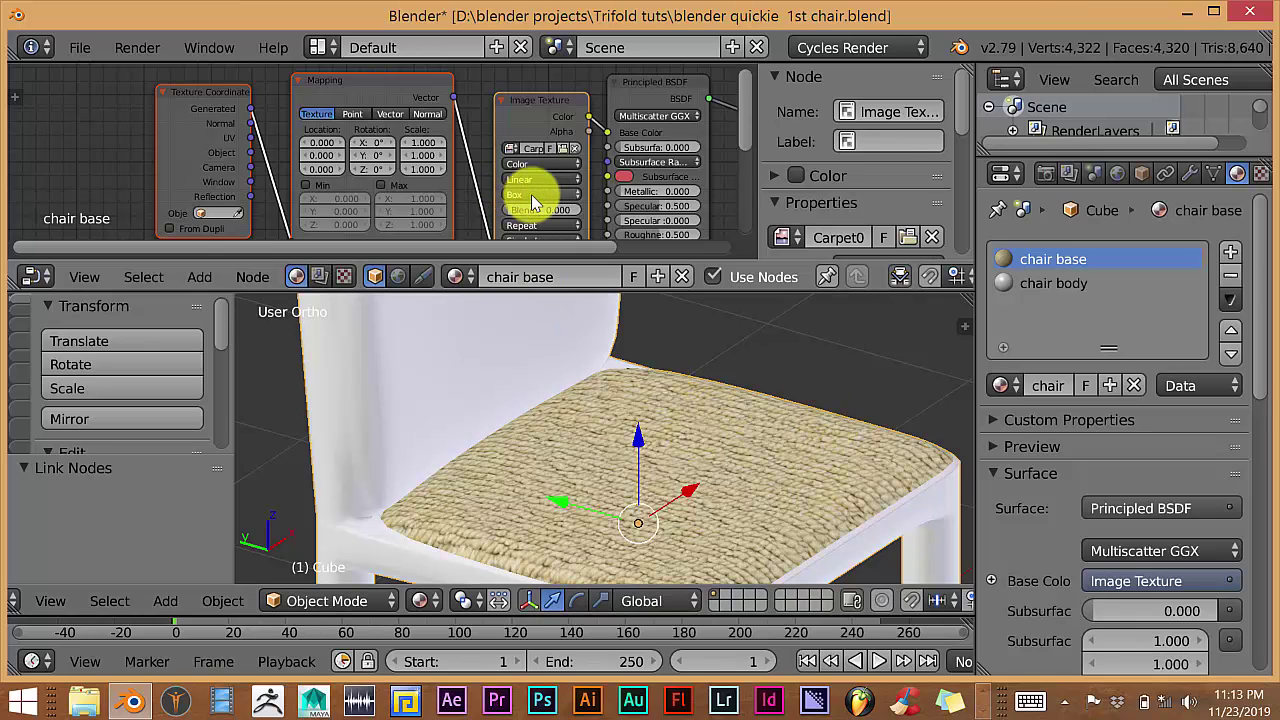
click(531, 194)
click(530, 182)
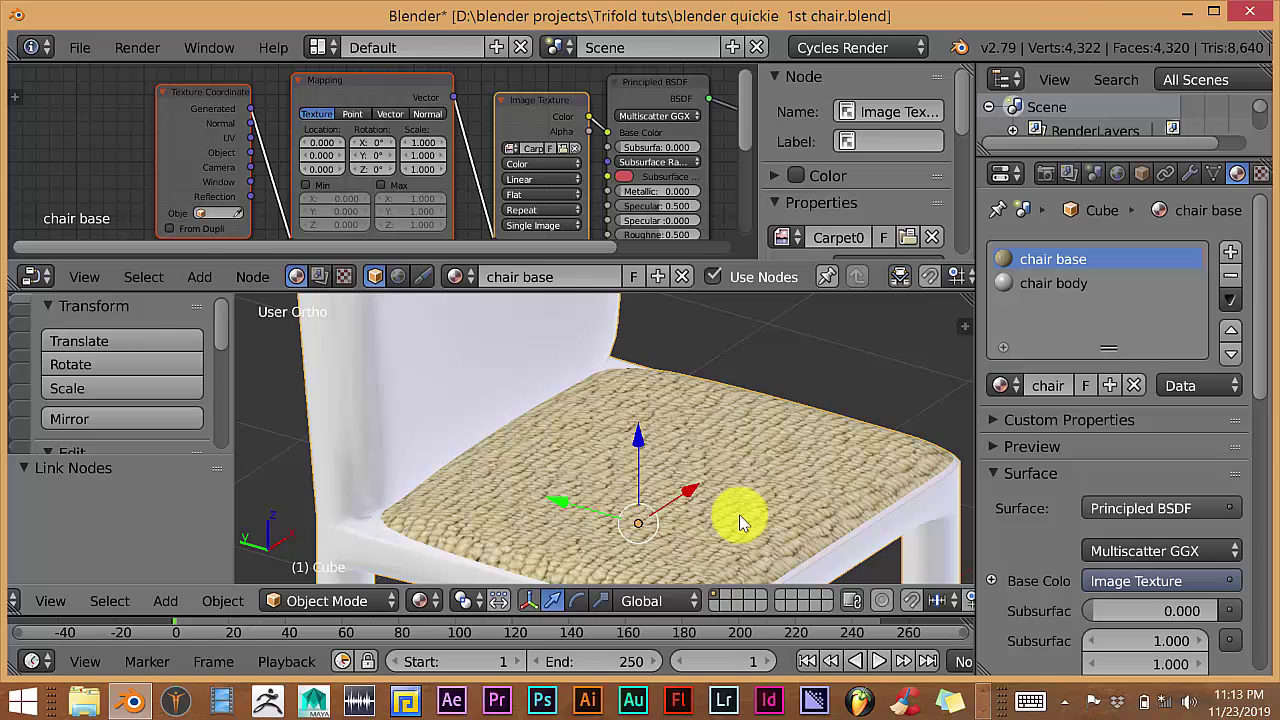
scroll(753, 489, down, 4)
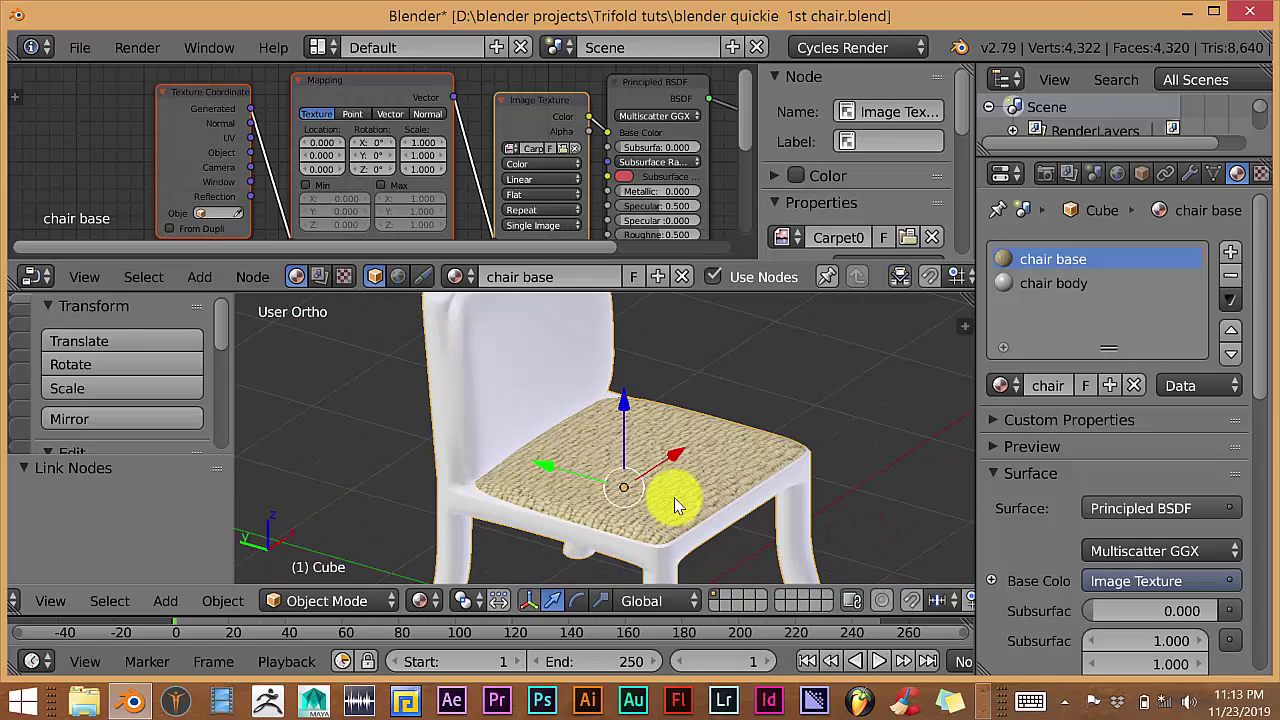
scroll(675, 505, up, 2)
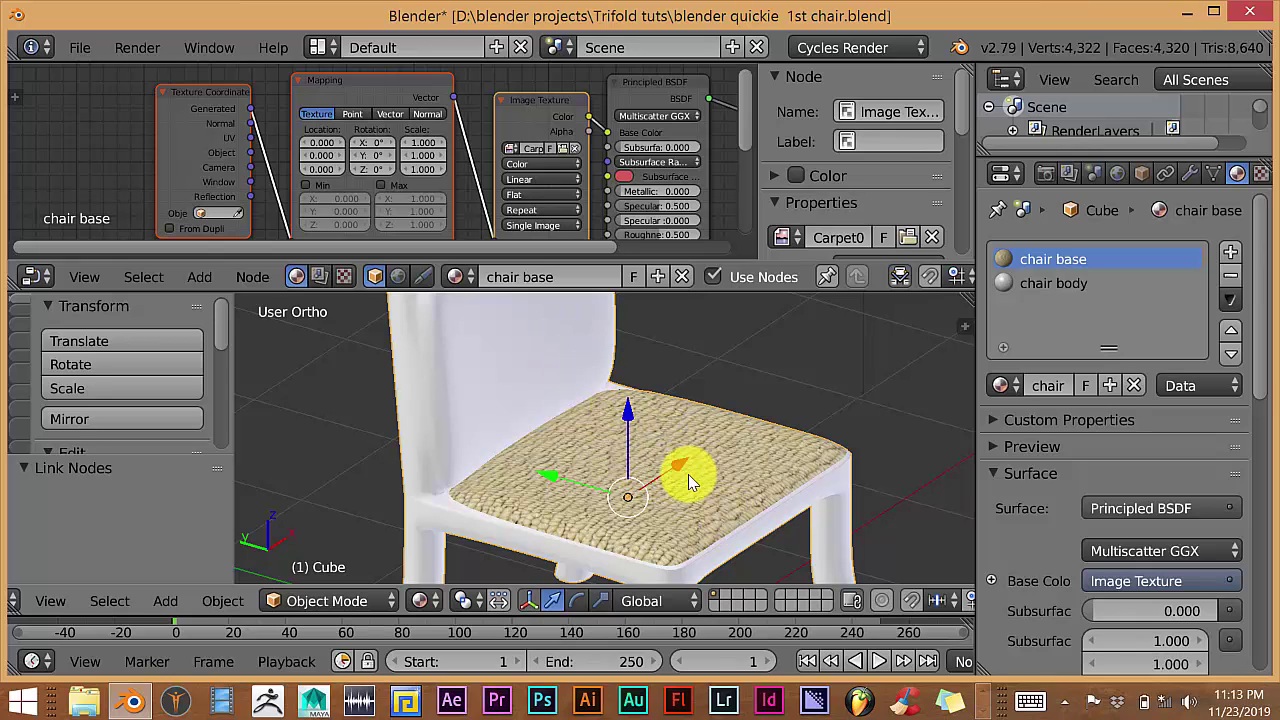
scroll(676, 481, down, 2)
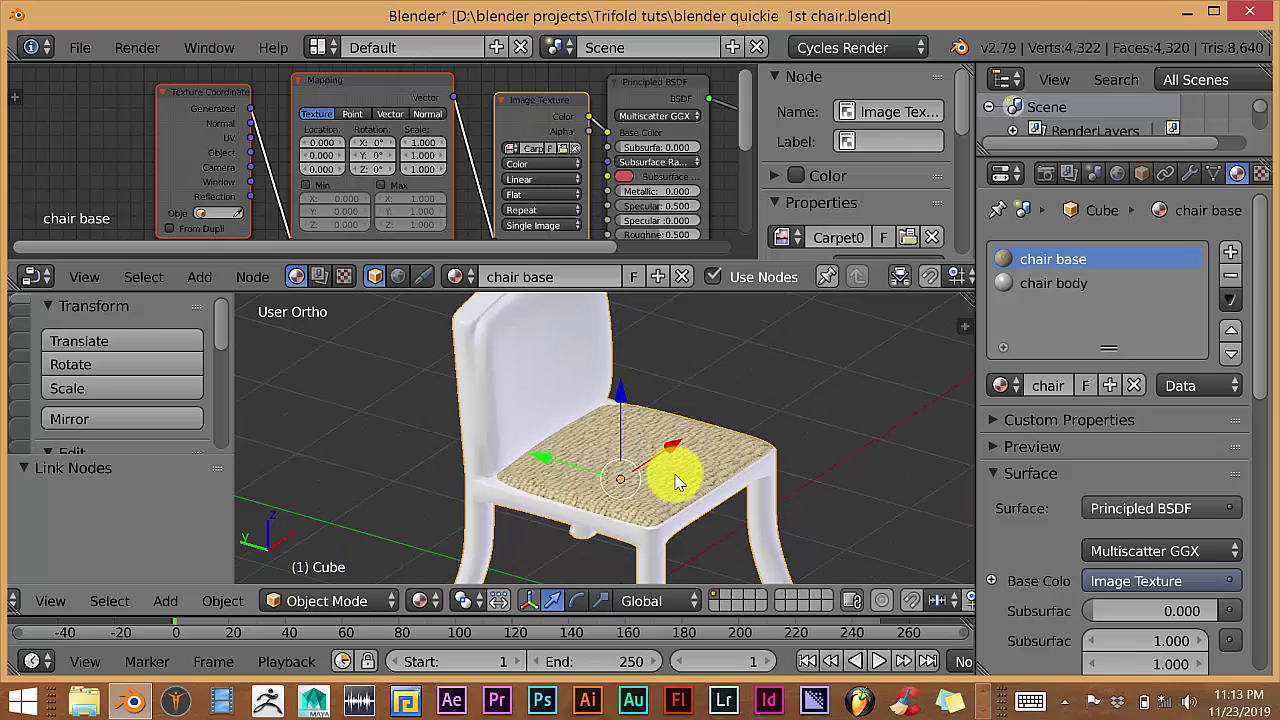
scroll(676, 481, up, 5)
scroll(676, 481, down, 3)
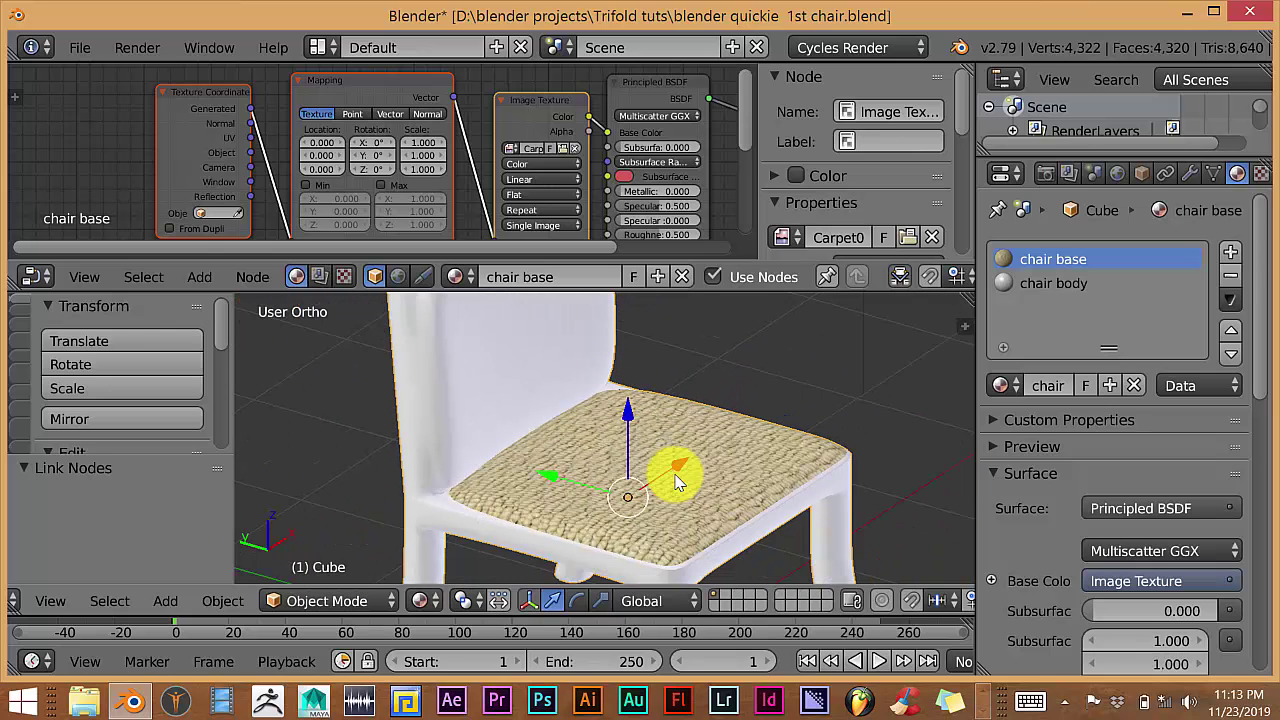